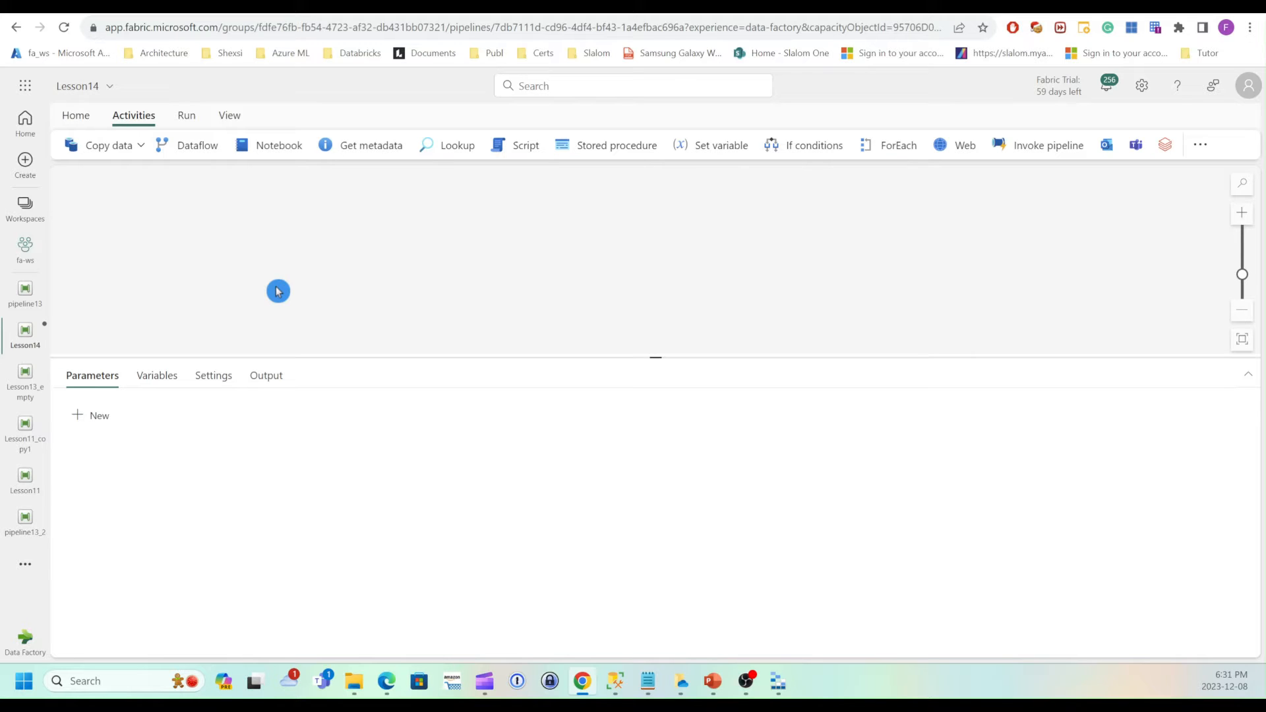
Add a Script activity to the pipeline canvas and position it.
click(516, 145)
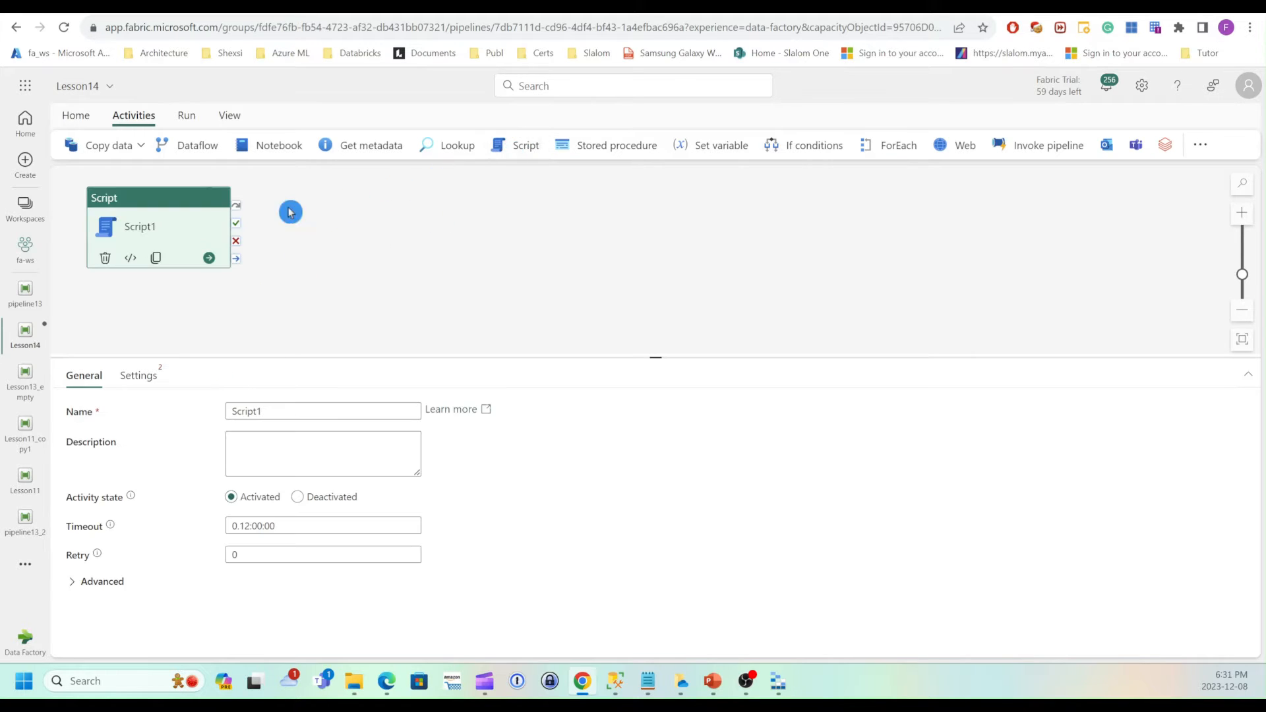
drag(171, 206, 244, 239)
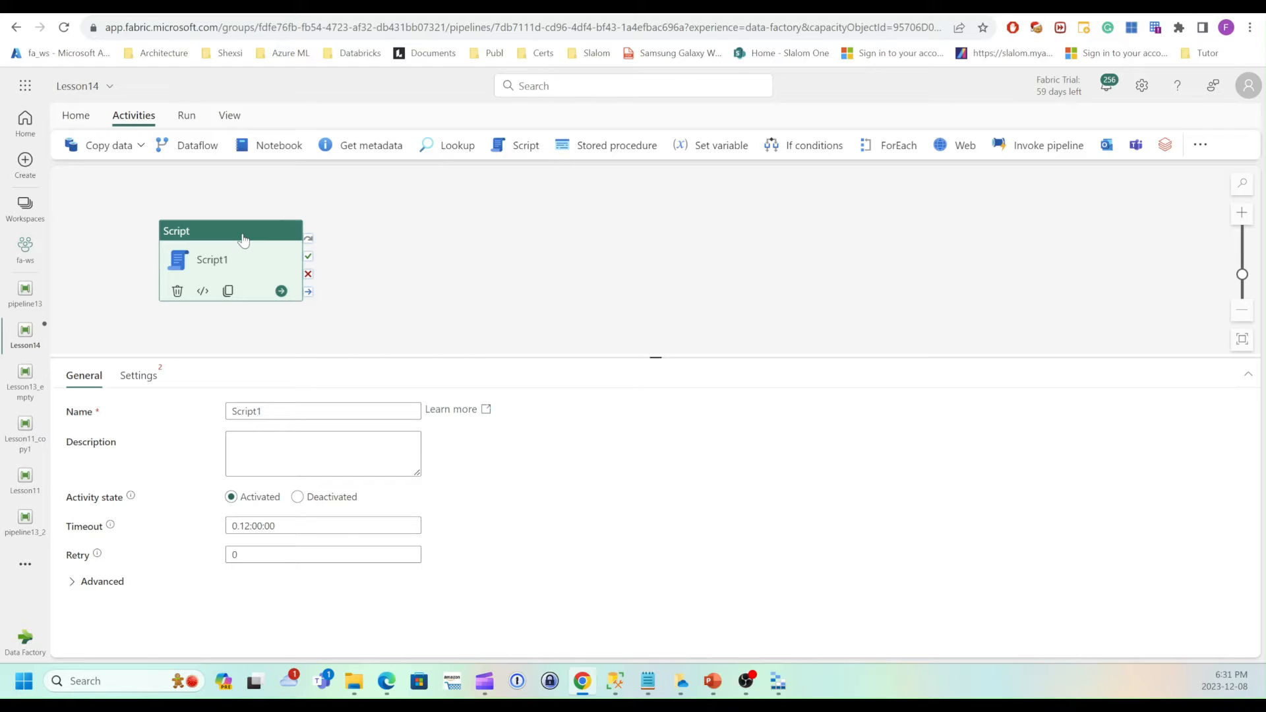
Rename the Script activity to ScriptQuery.
click(277, 411)
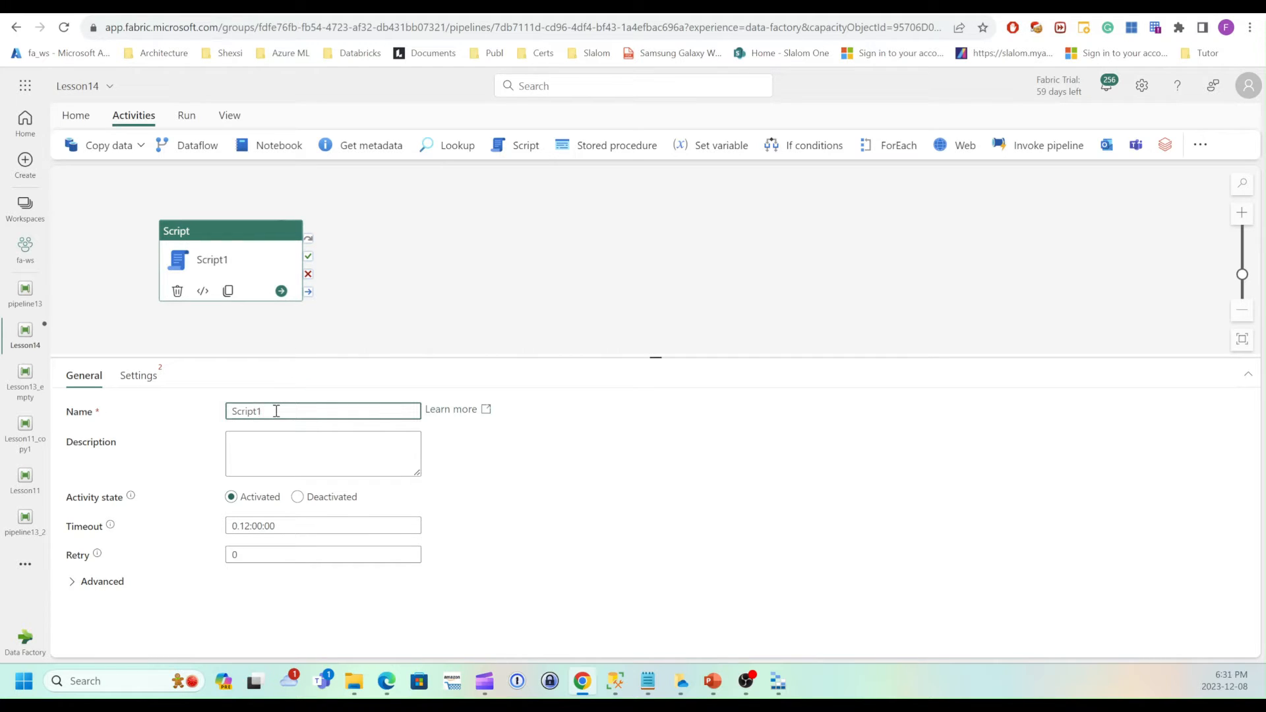
key(BackSpace)
text(Query)
Set the activity's external data store connection to the asql-AdventureWorks connection.
click(138, 375)
click(410, 441)
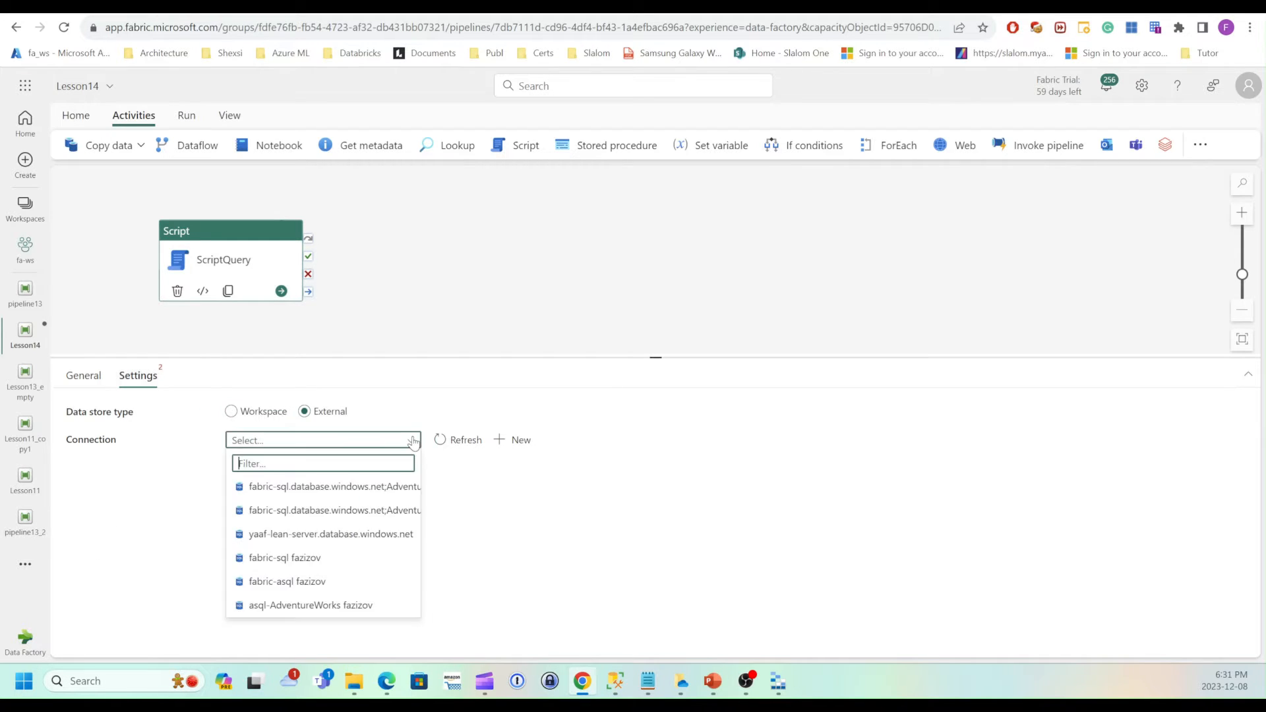
click(344, 606)
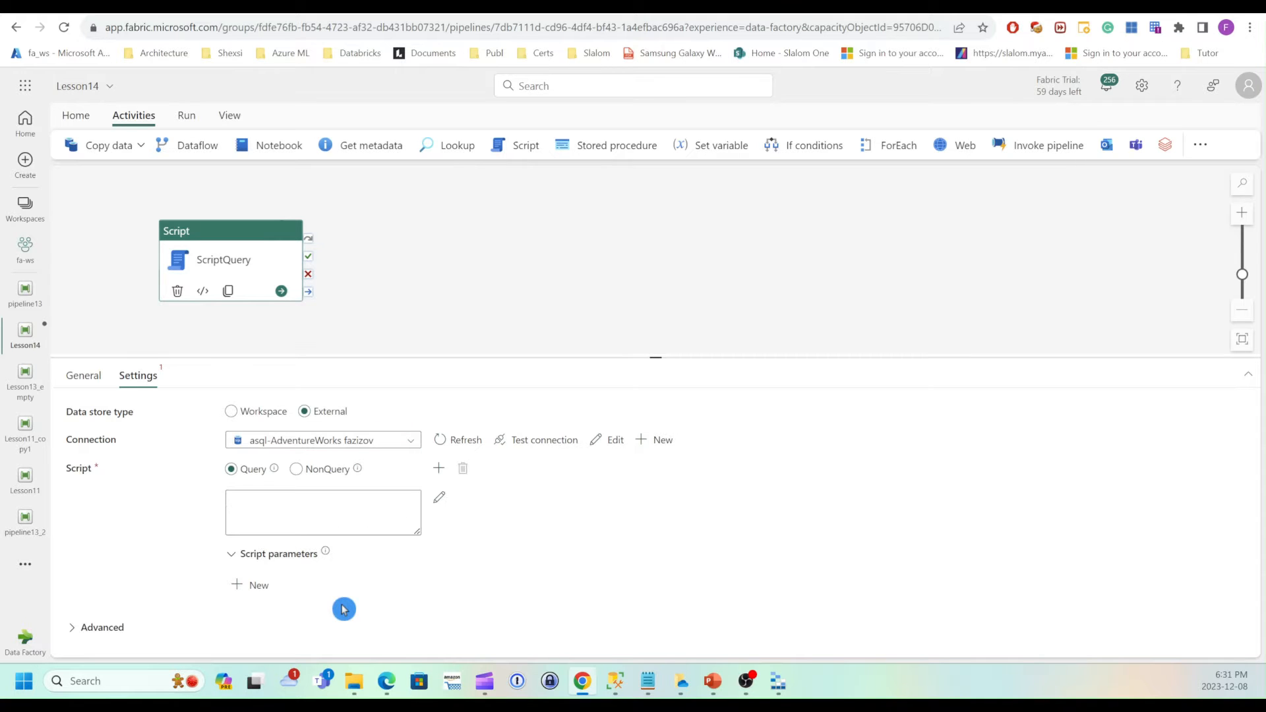
Copy the SalesOrderHeader SELECT query from the Lesson13 script in SQL Server Management Studio and paste it into the activity's query box.
click(294, 518)
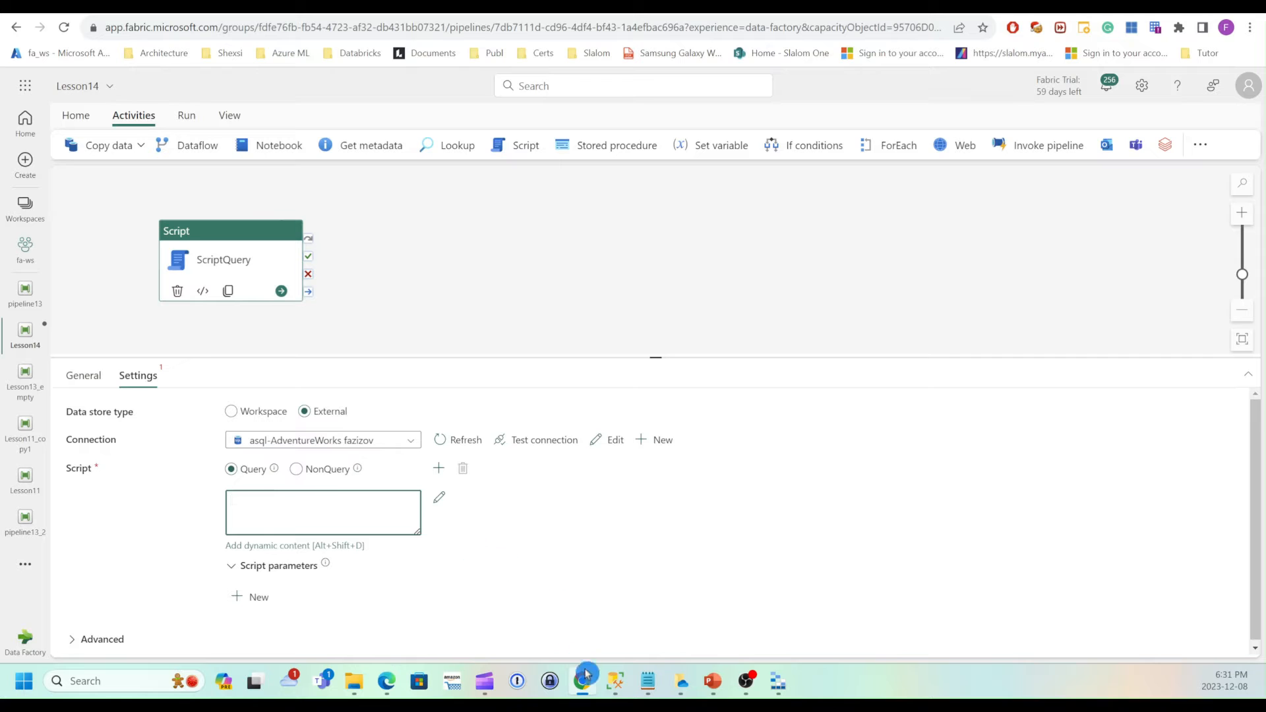
click(617, 685)
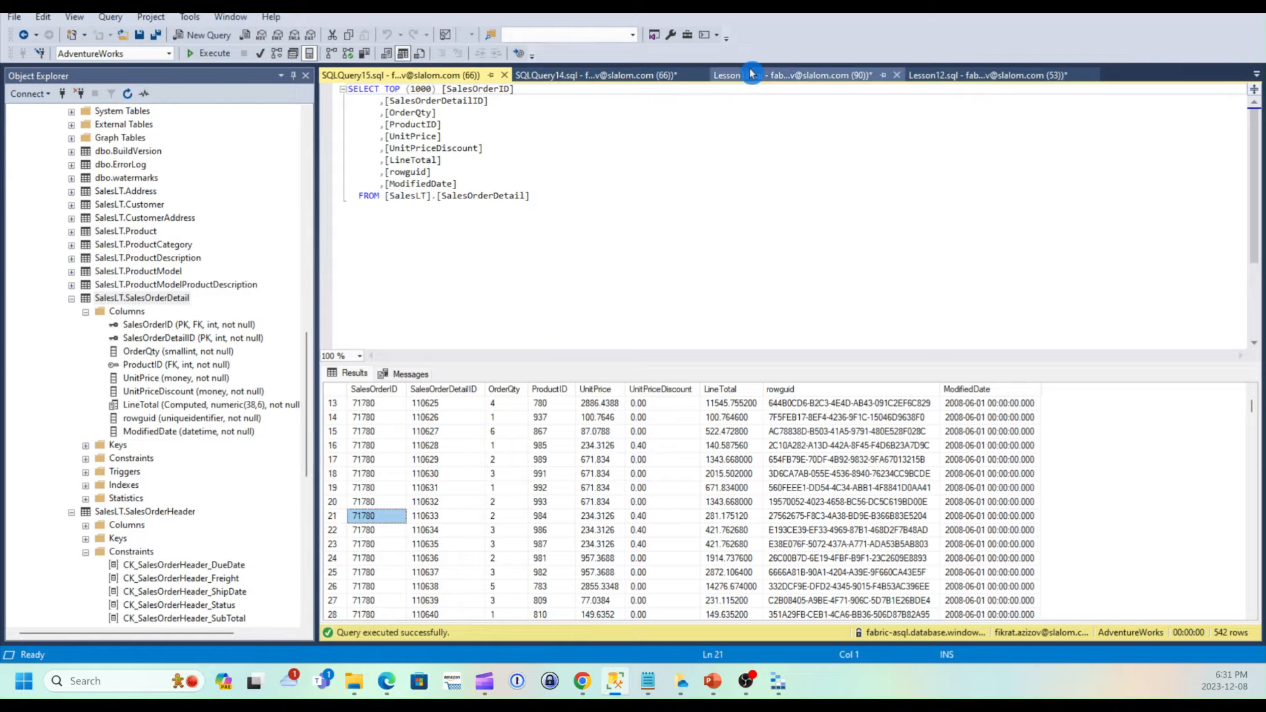
click(756, 78)
click(515, 112)
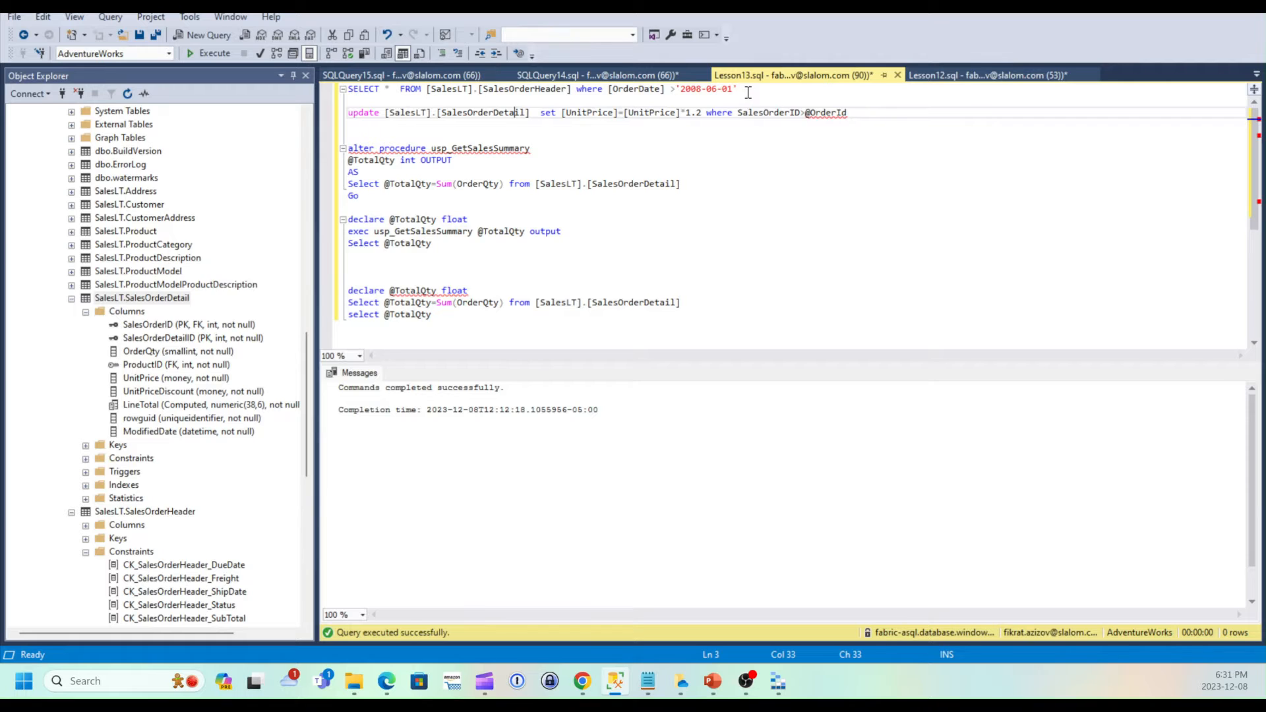
drag(738, 90, 283, 97)
key(ctrl+c)
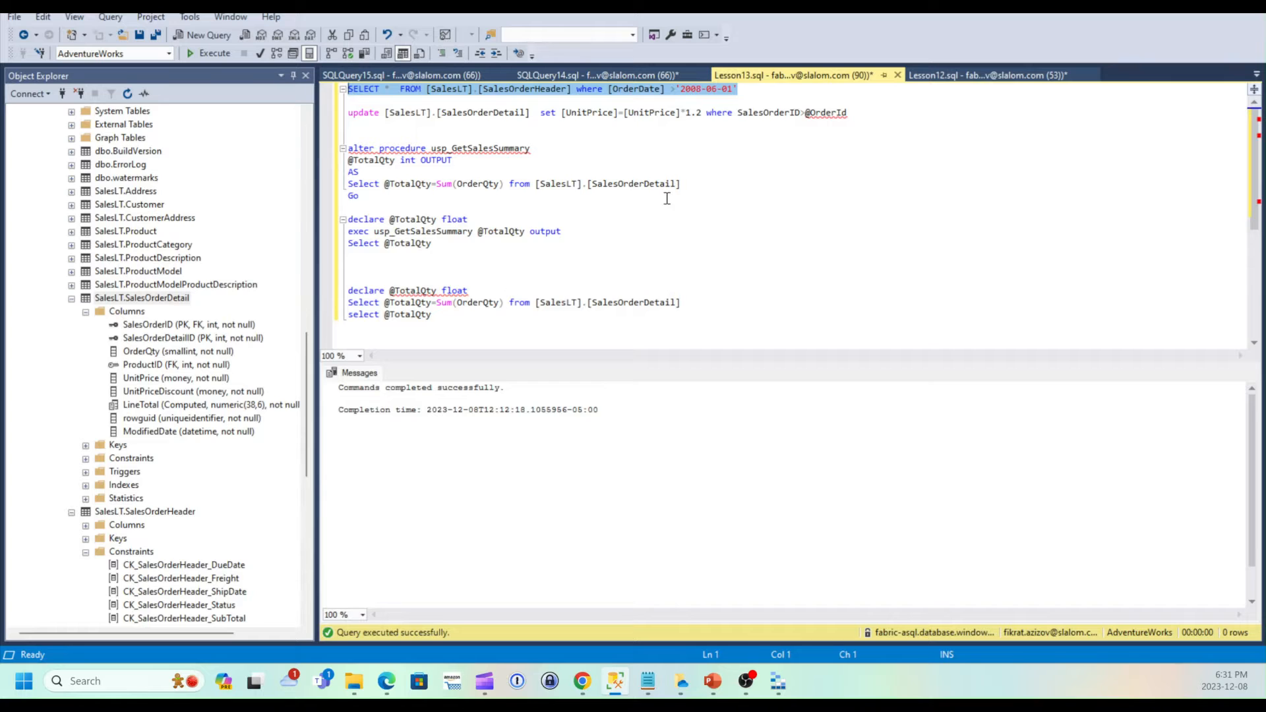
click(578, 683)
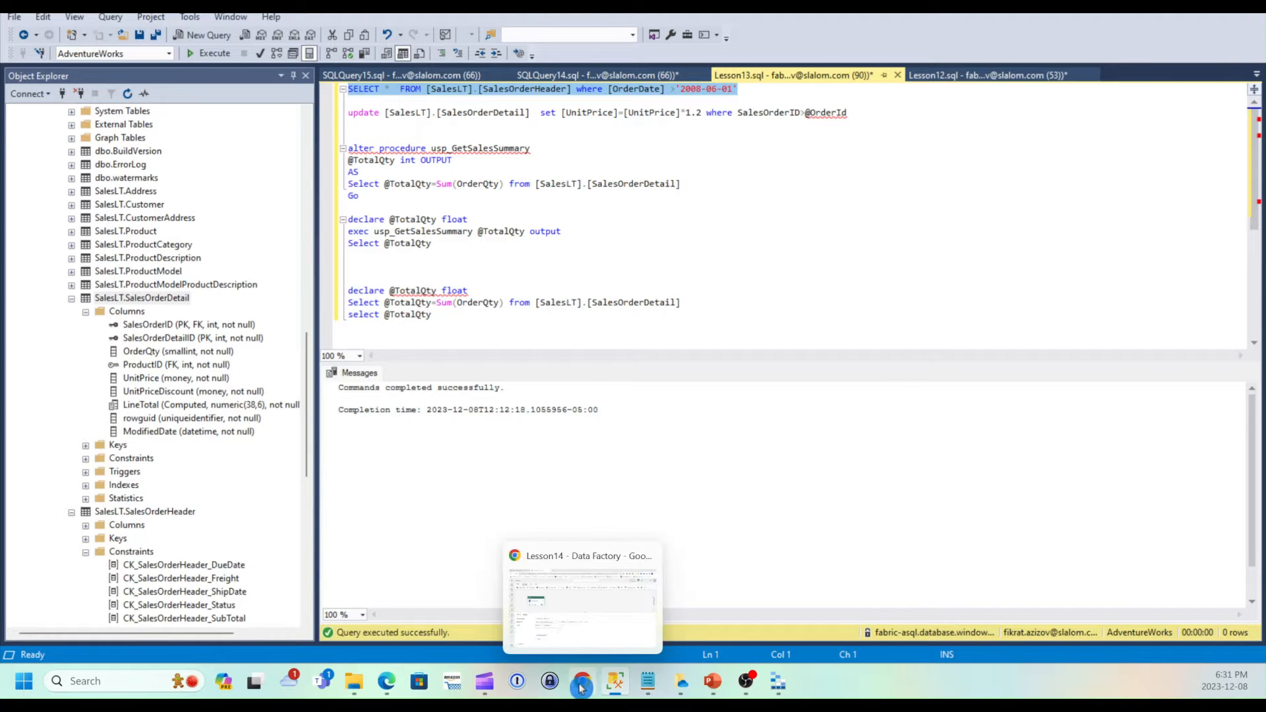
key(ctrl+v)
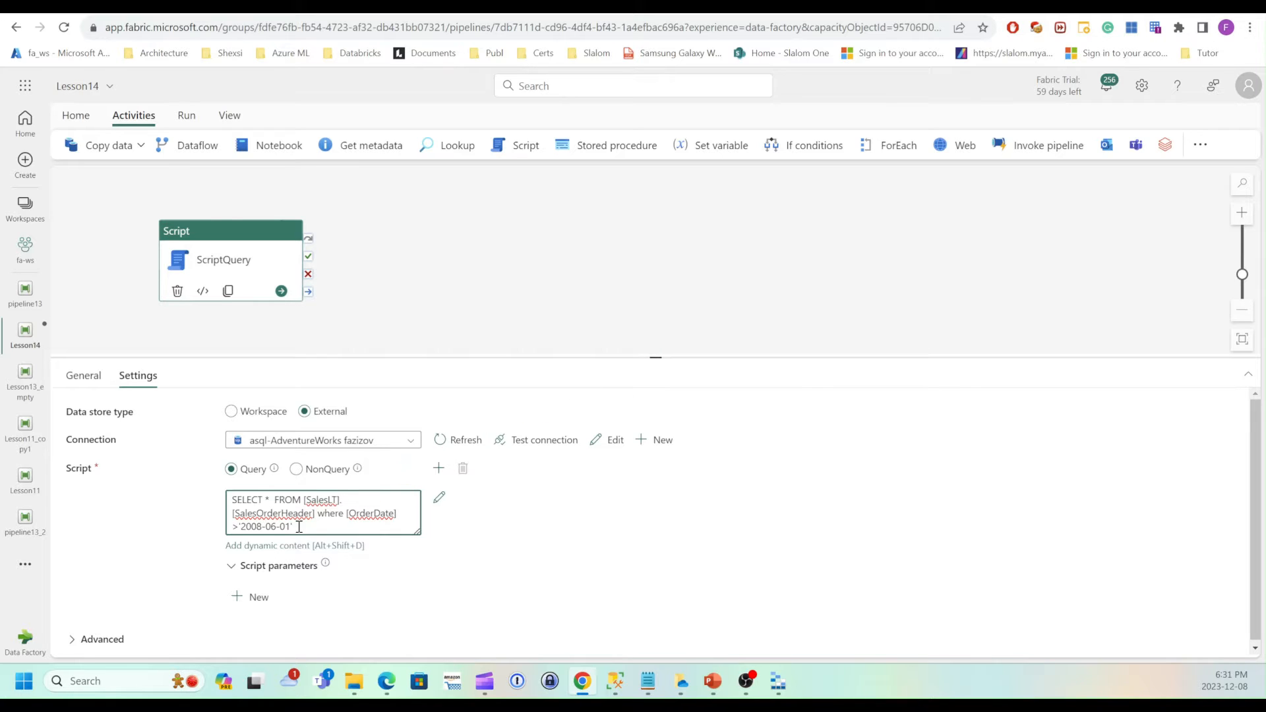
Add a script parameter named pOrderDate with type String.
click(625, 444)
drag(655, 359, 652, 323)
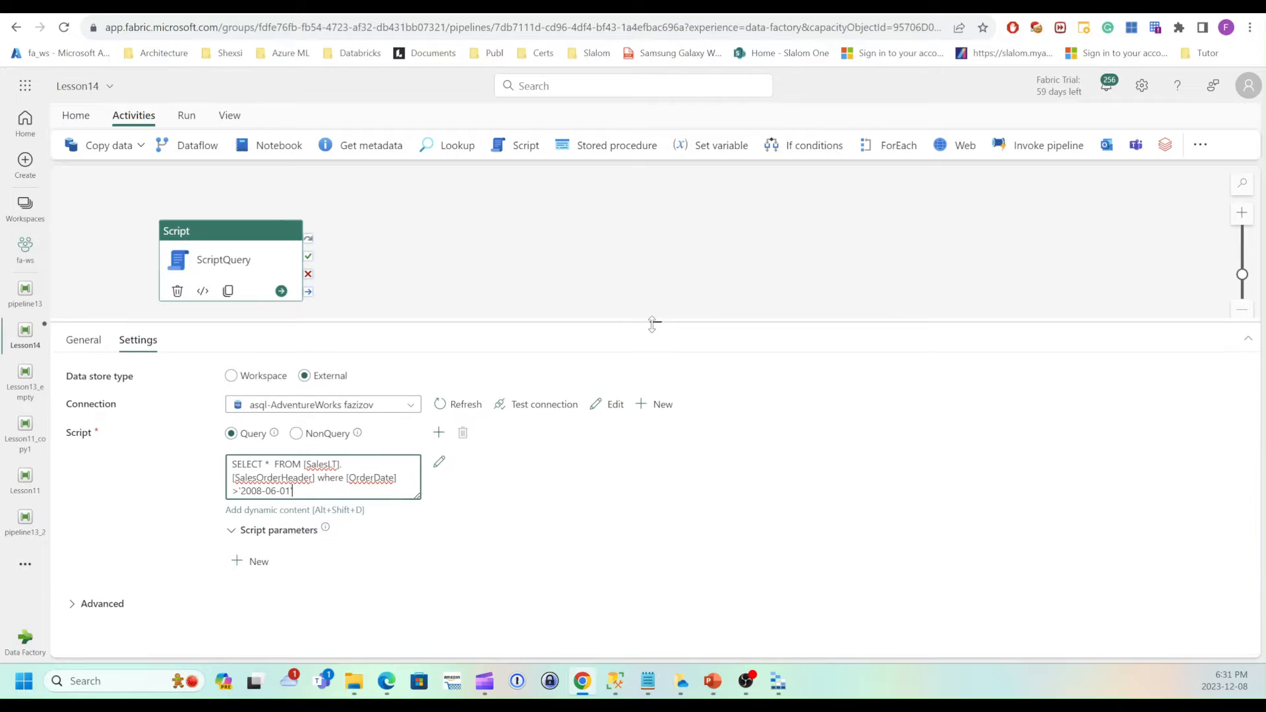
click(241, 563)
click(360, 602)
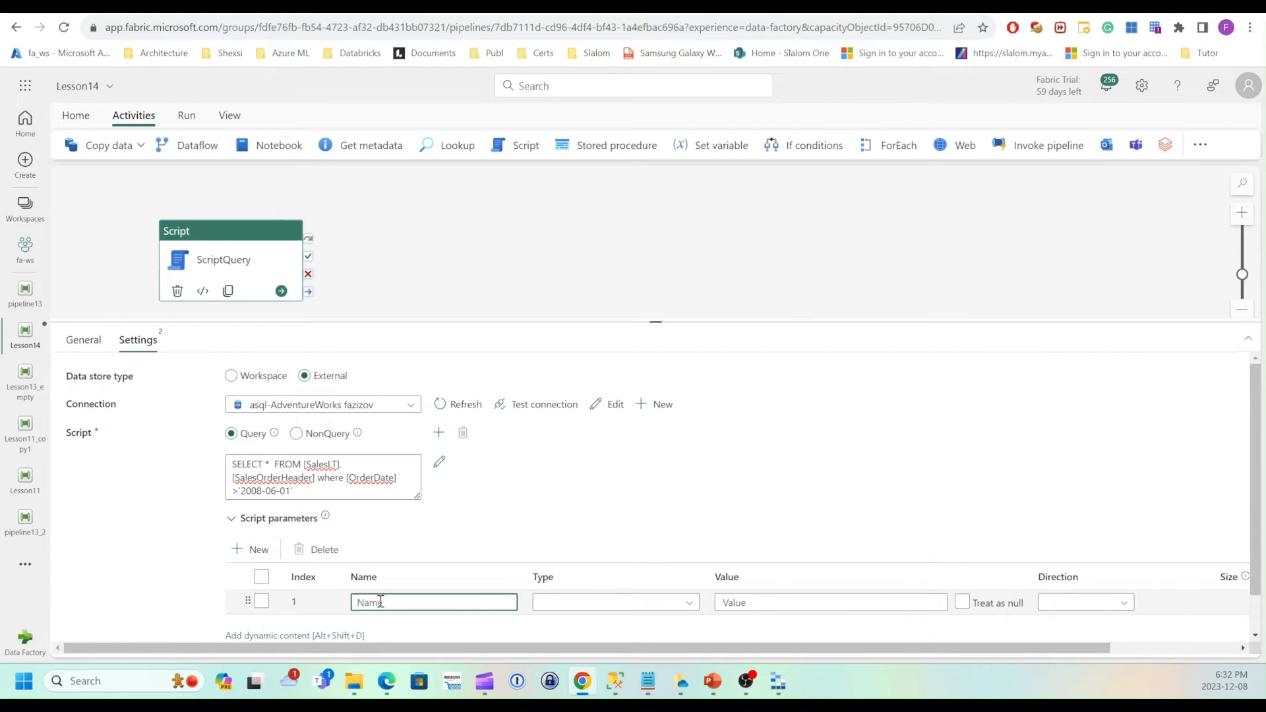
text(pOrderDate)
click(672, 603)
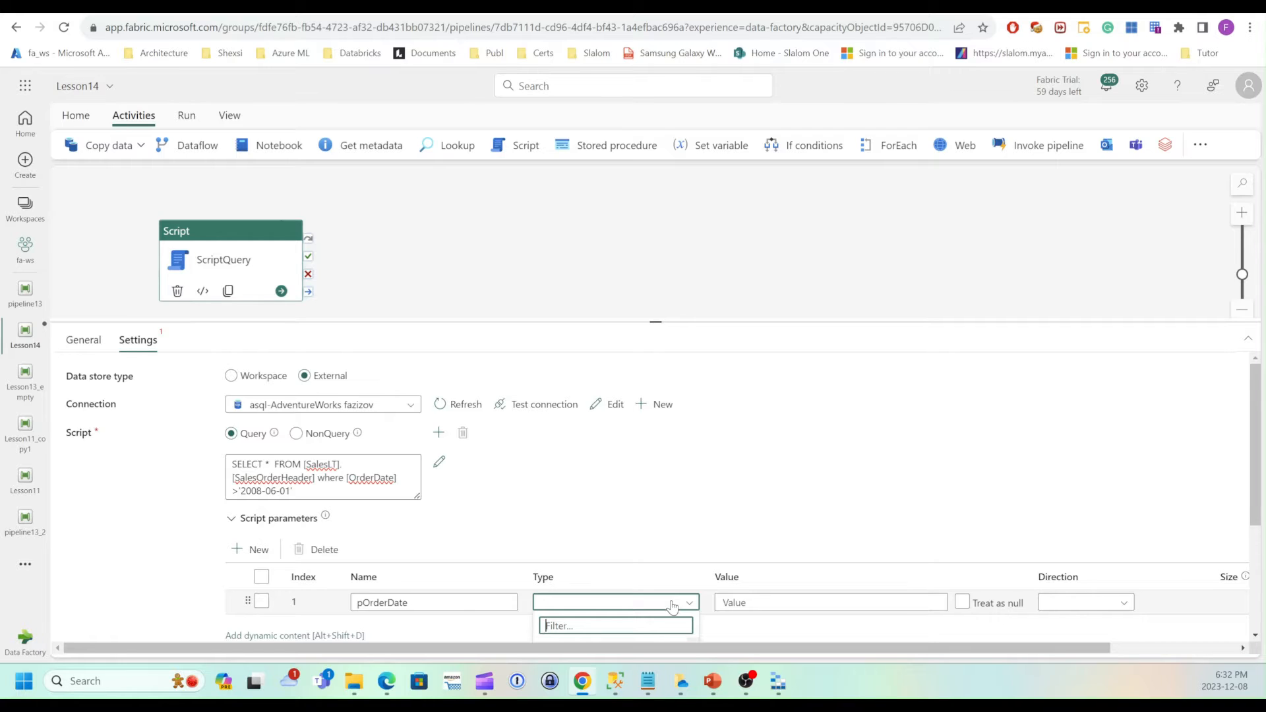
text(str)
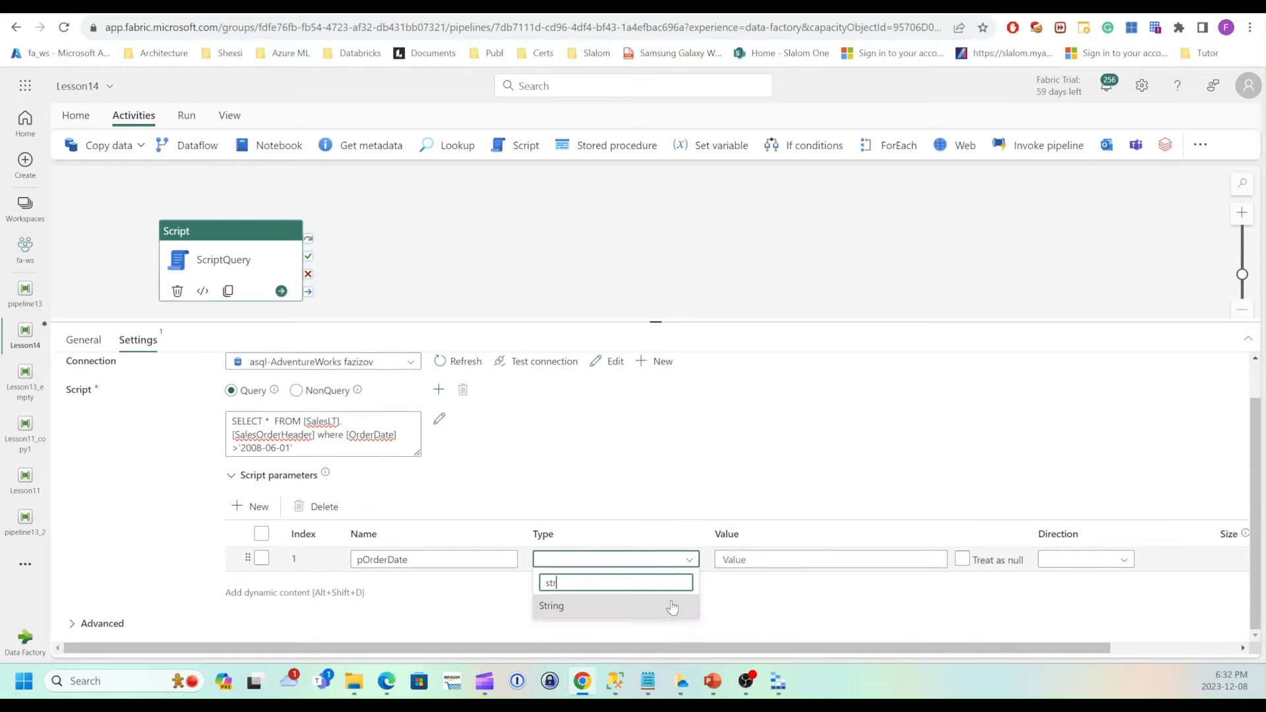
click(613, 605)
Move the date 2008-06-01 out of the query text into the pOrderDate parameter's value.
click(765, 560)
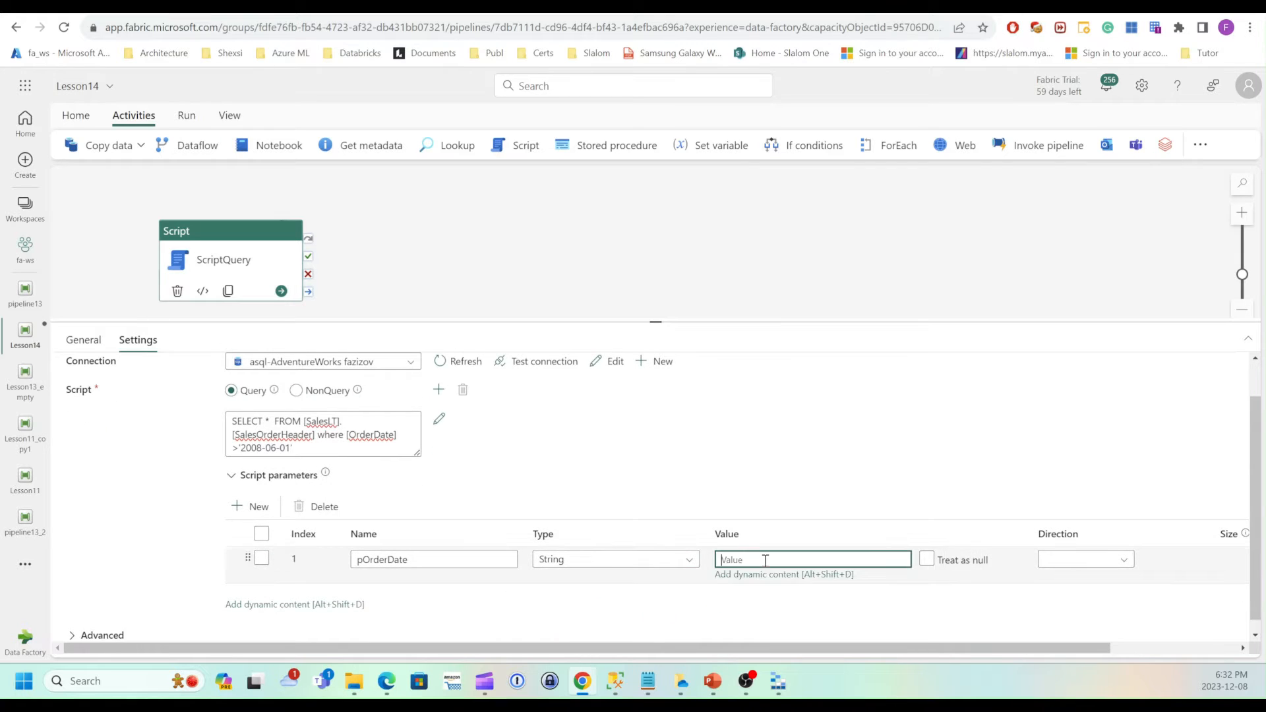
click(242, 448)
drag(242, 448, 290, 449)
key(ctrl+c)
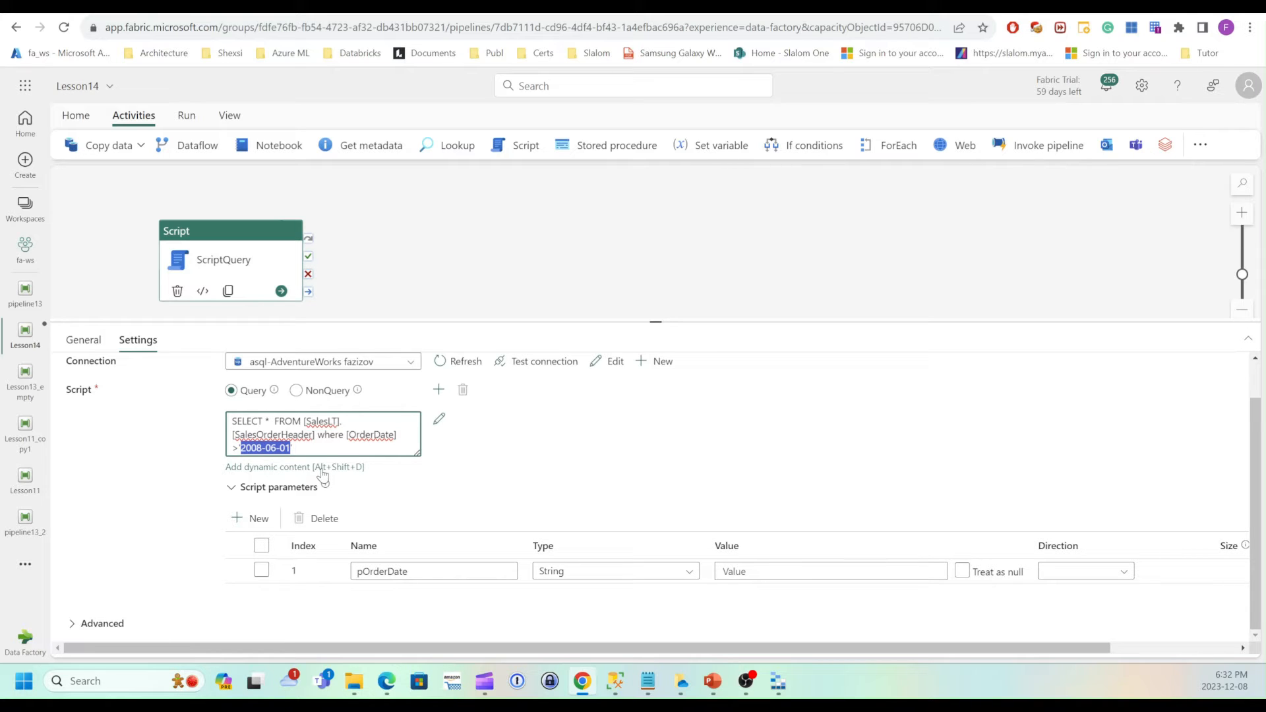
key(Delete)
click(748, 571)
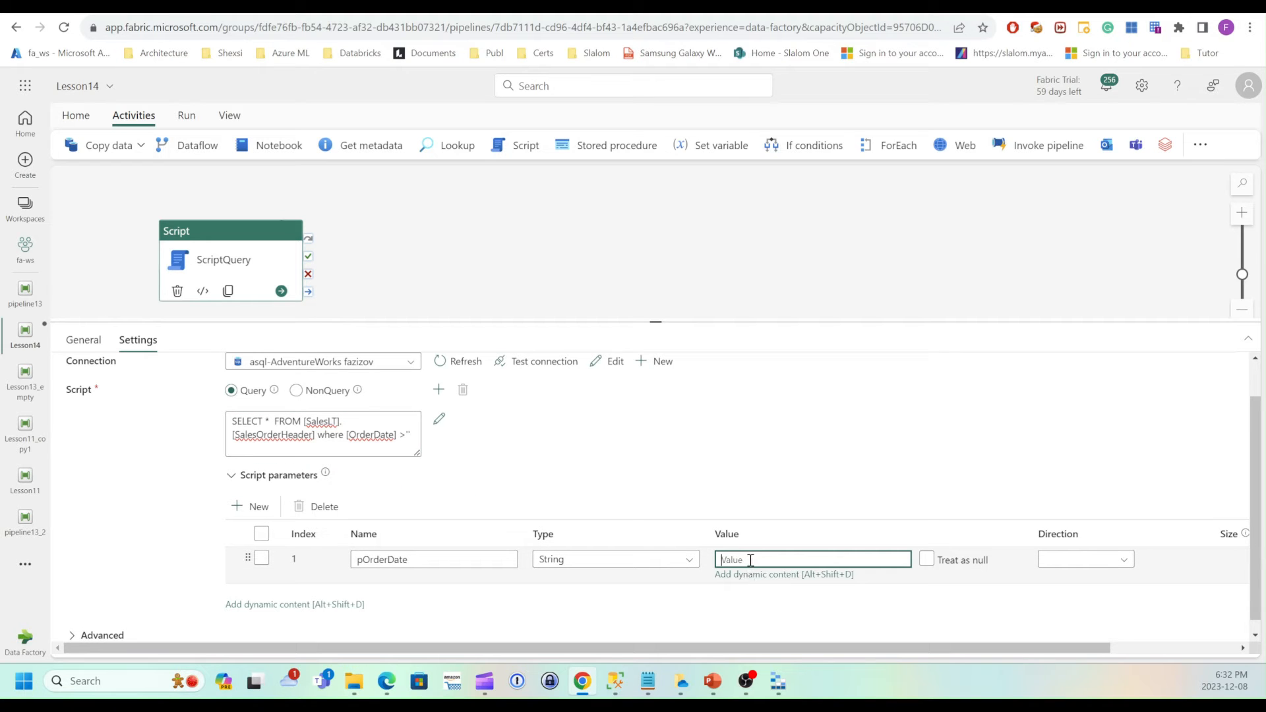
key(ctrl+v)
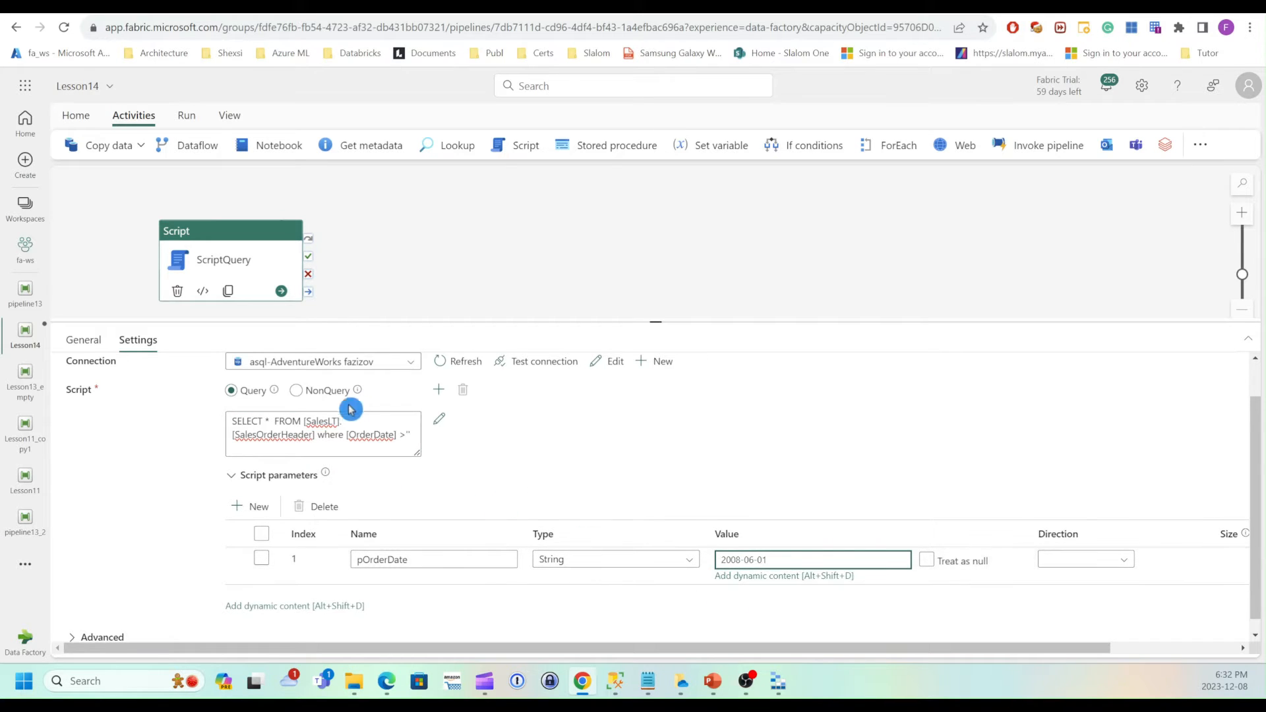
double_click(408, 435)
key(Delete)
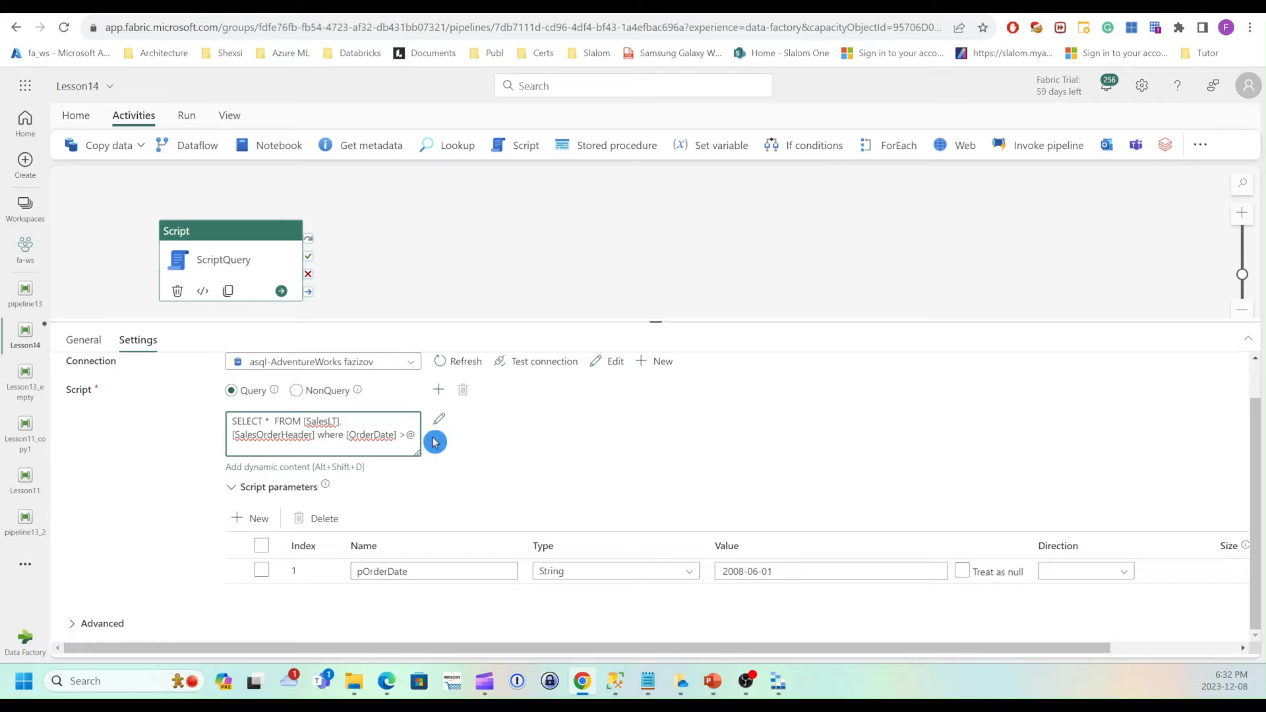
text(@OrderDate)
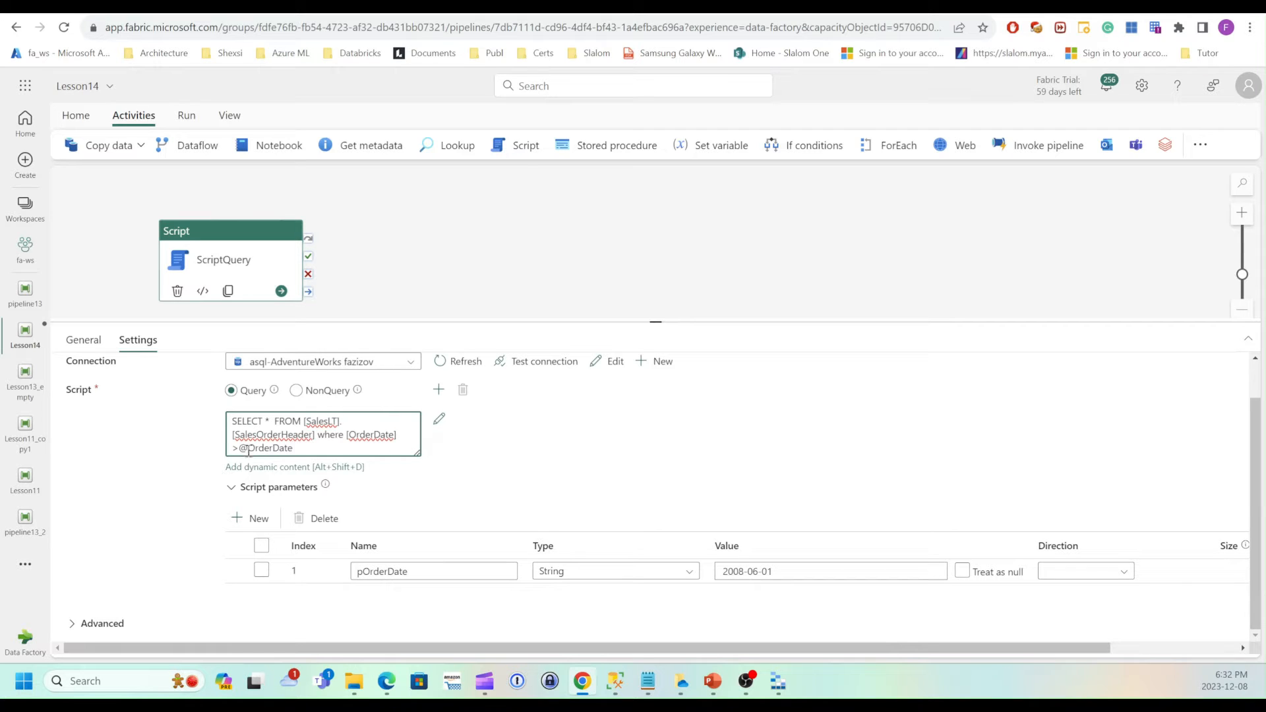
text(p)
click(502, 425)
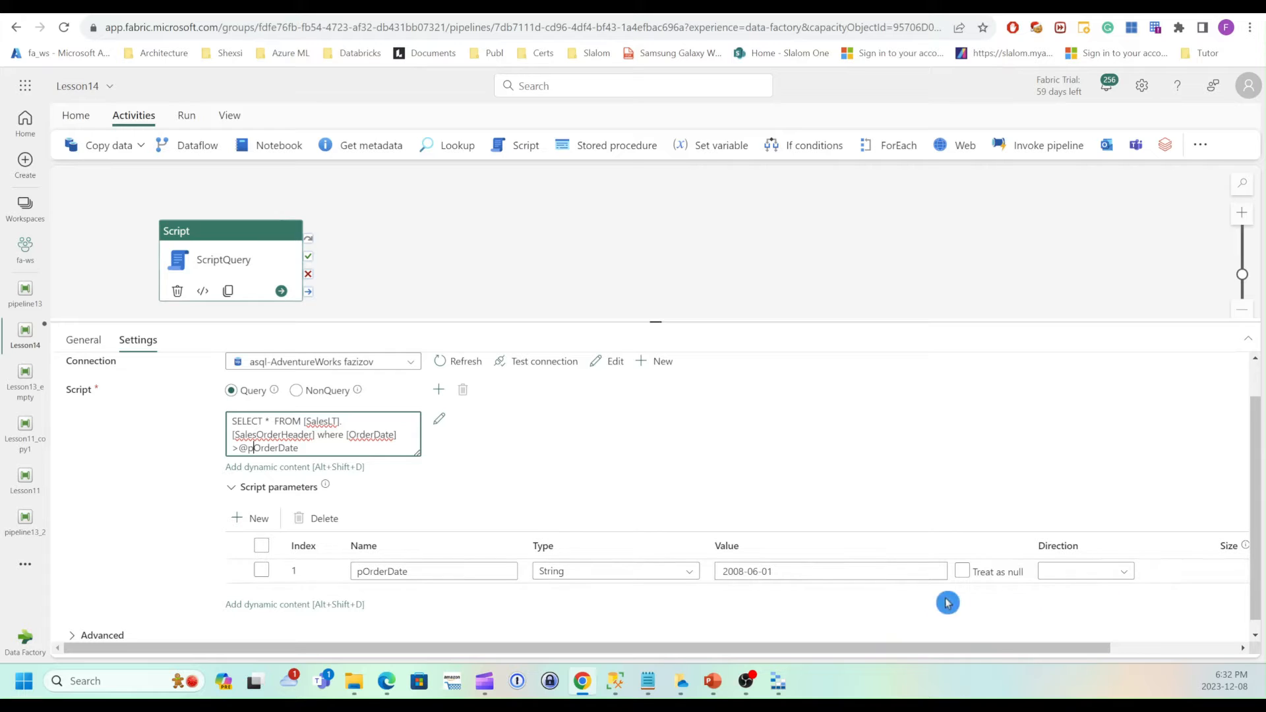
Set the pOrderDate parameter's direction to Input.
click(1120, 572)
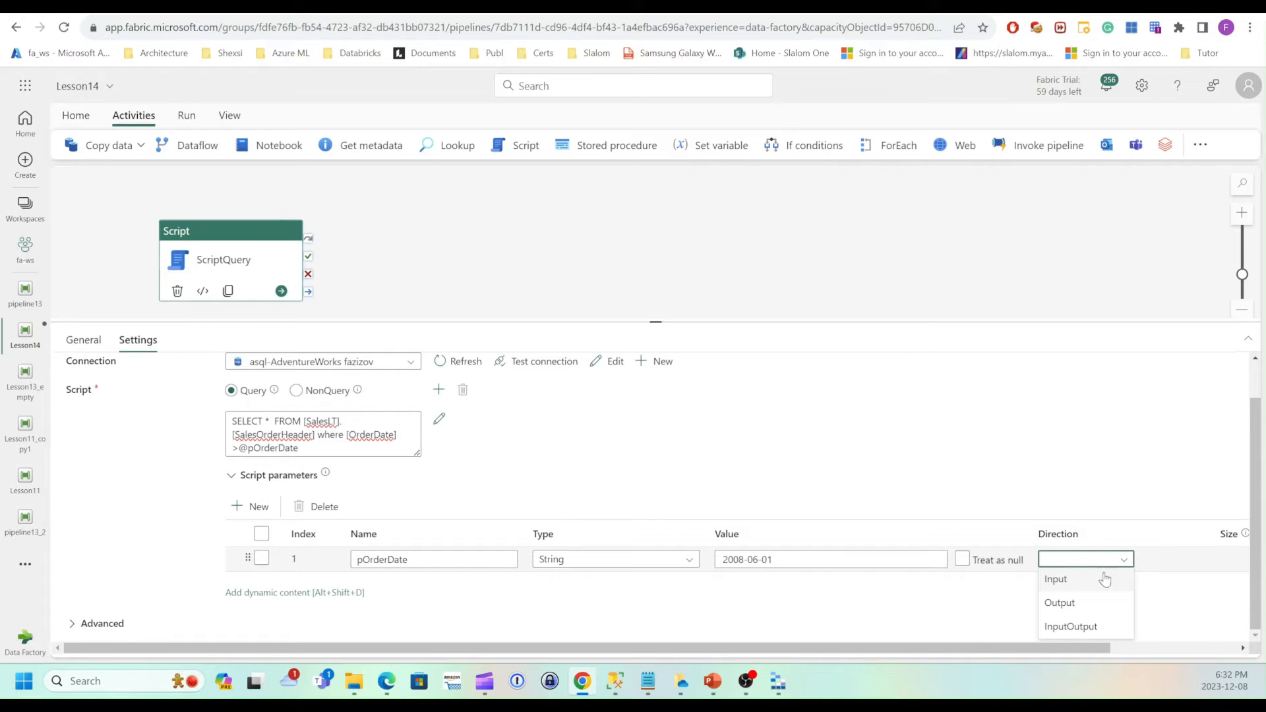
click(1077, 580)
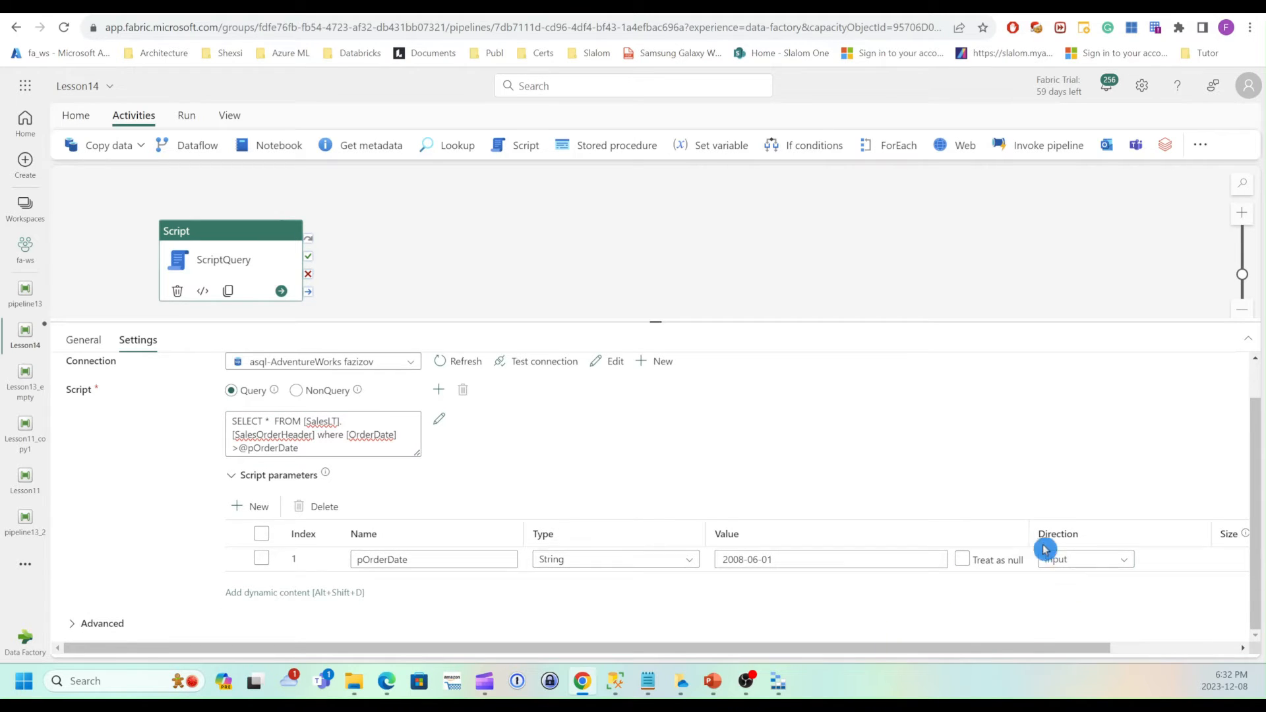
click(509, 349)
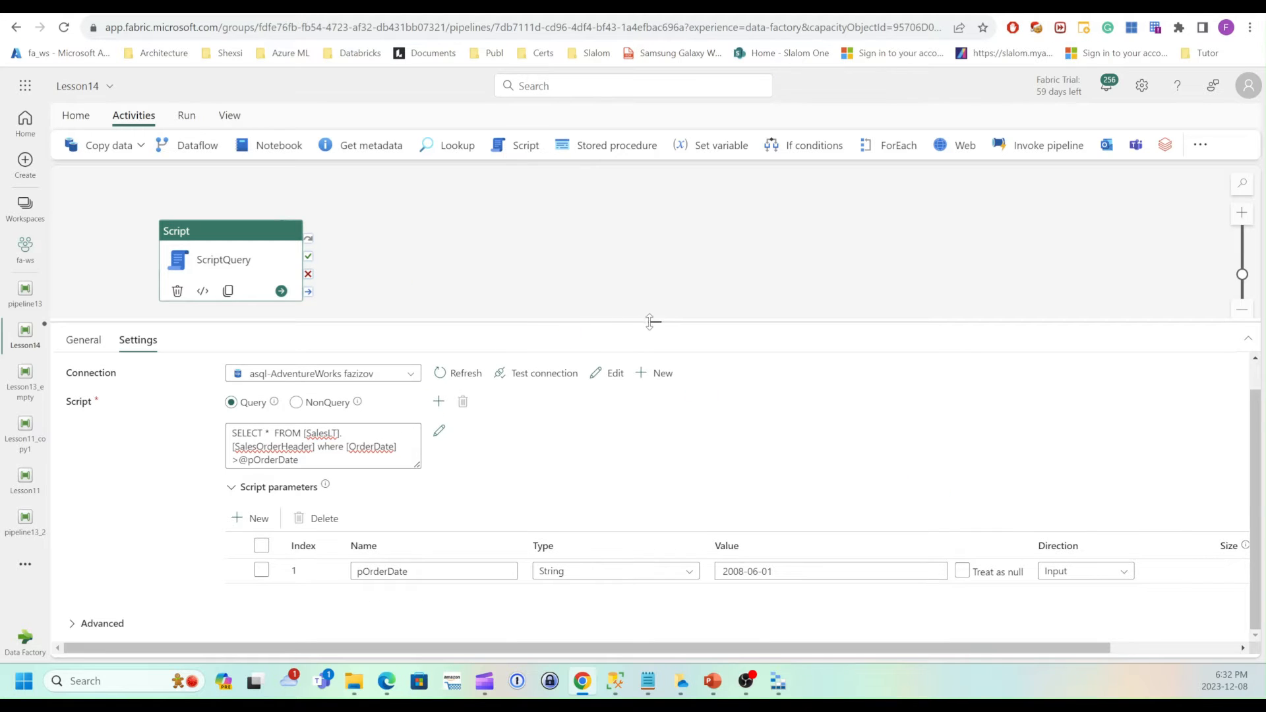
drag(656, 321, 656, 347)
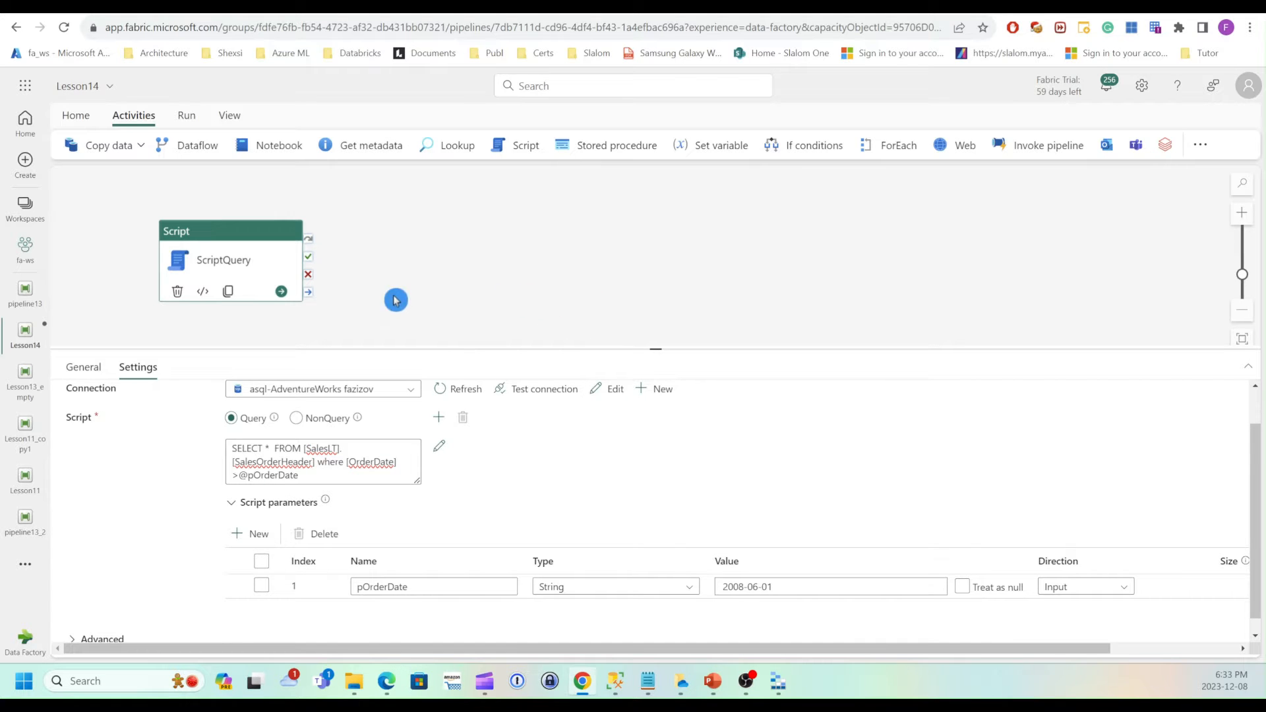
Clone the ScriptQuery activity and rename the copy ScriptQuery-SP.
click(228, 291)
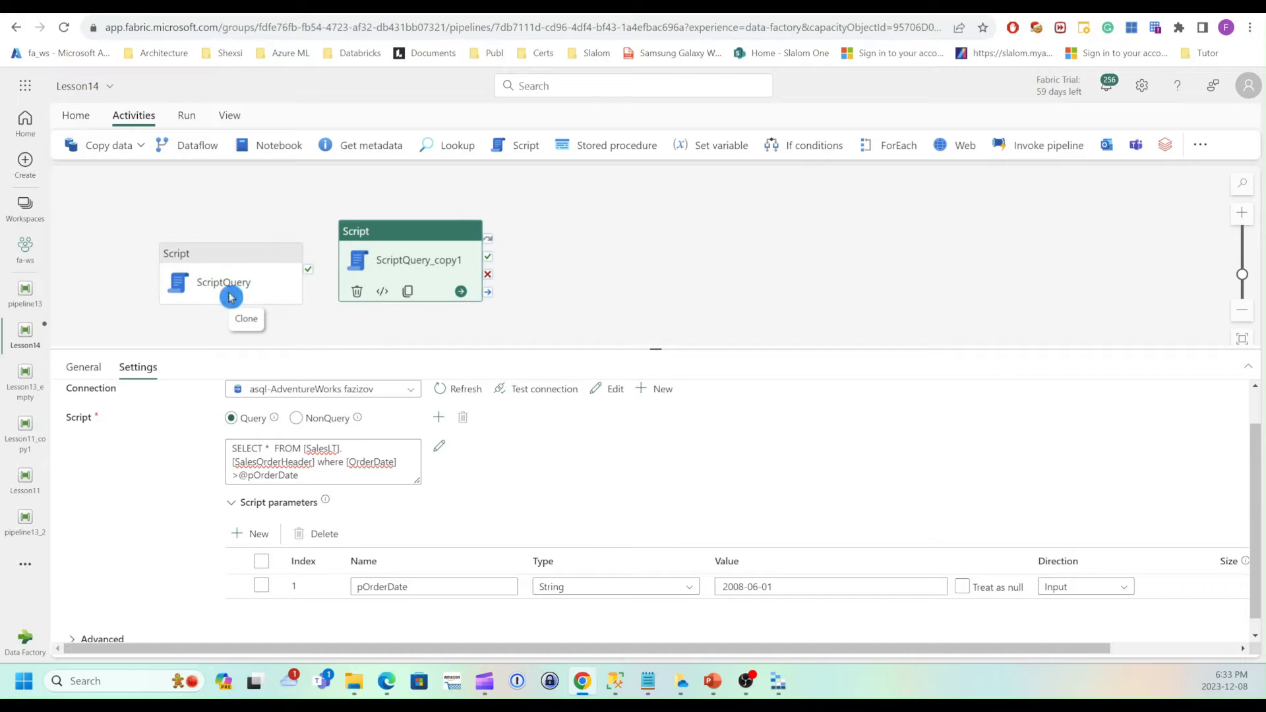
click(430, 266)
drag(429, 262, 429, 263)
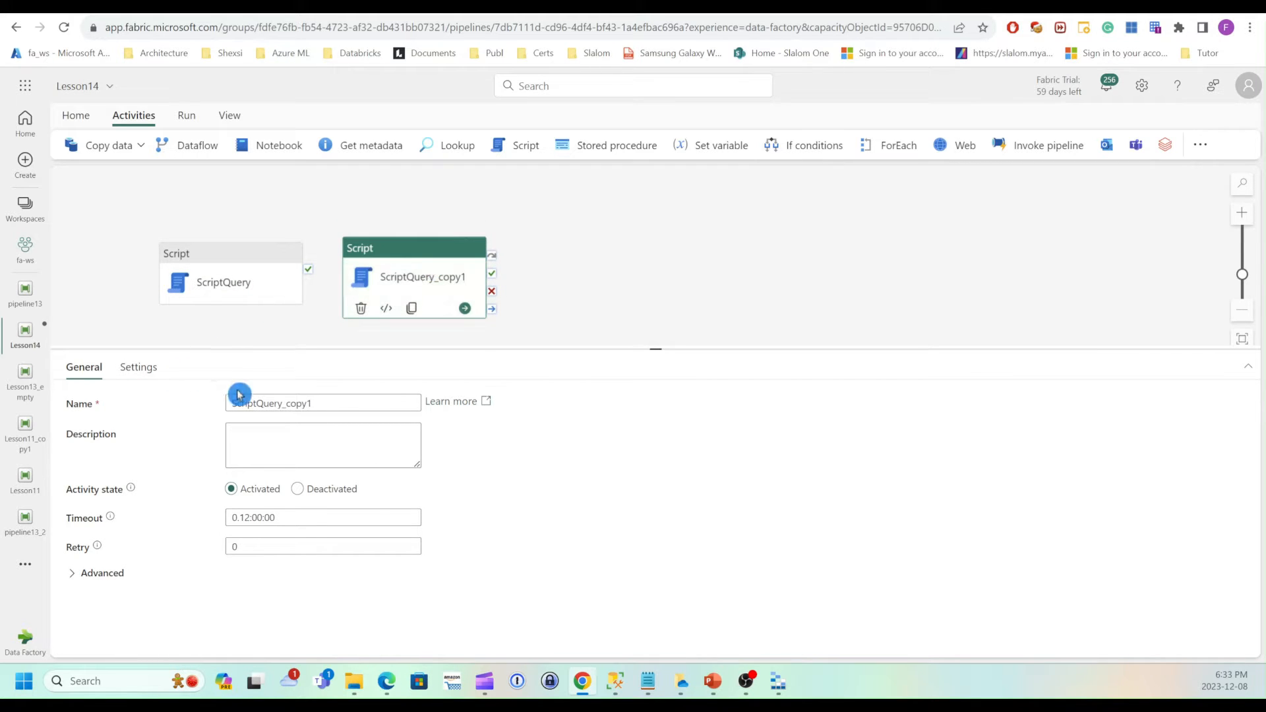
click(284, 404)
drag(284, 404, 420, 404)
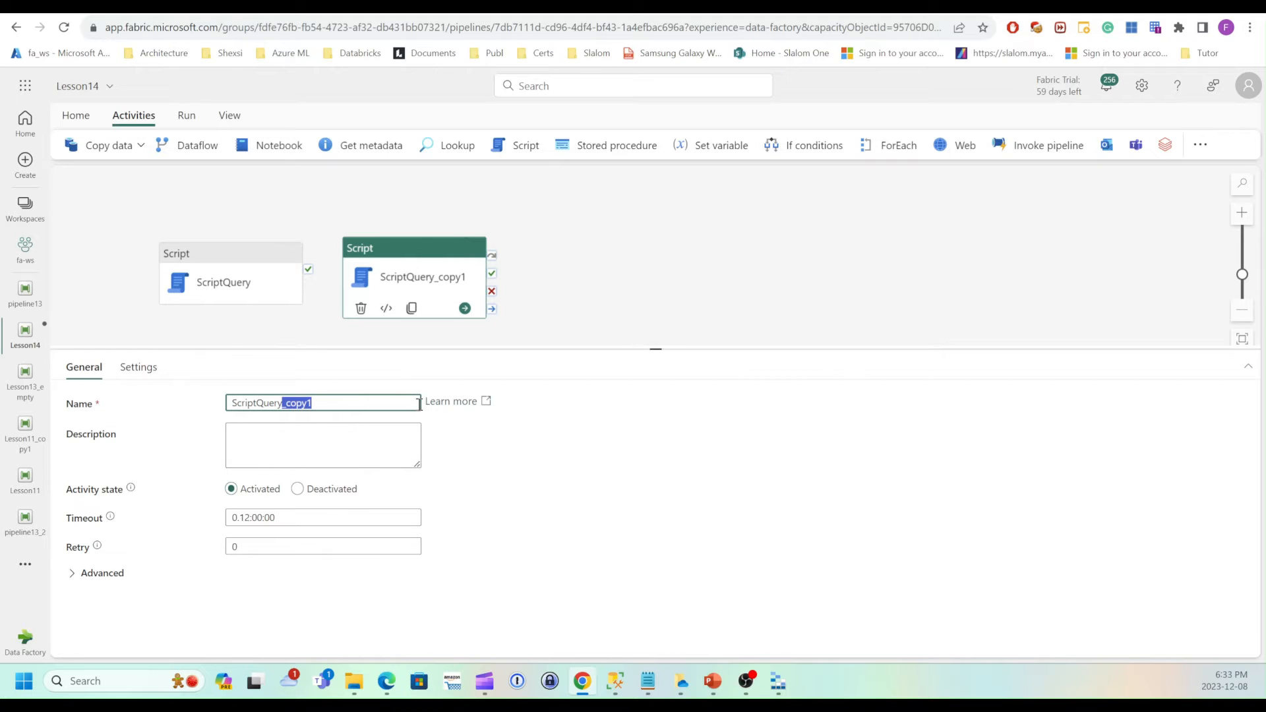
text(-SP)
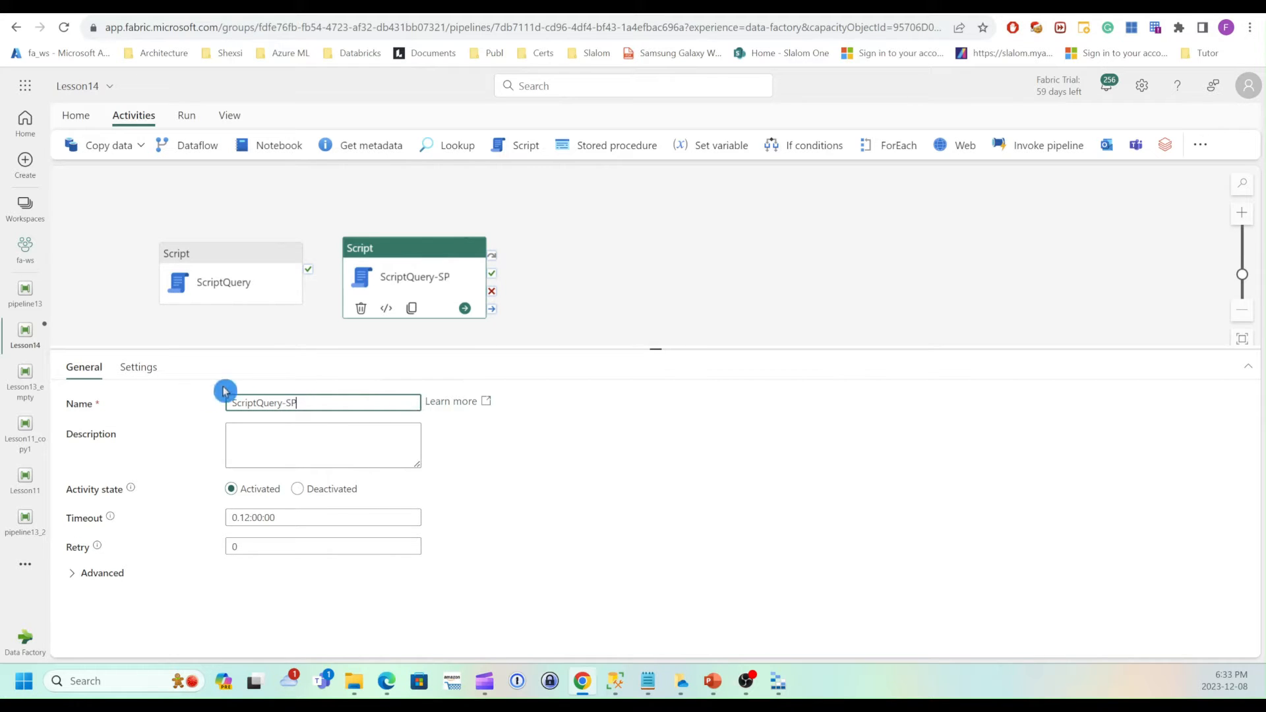
Clear the query text in the ScriptQuery-SP activity's script settings.
click(138, 368)
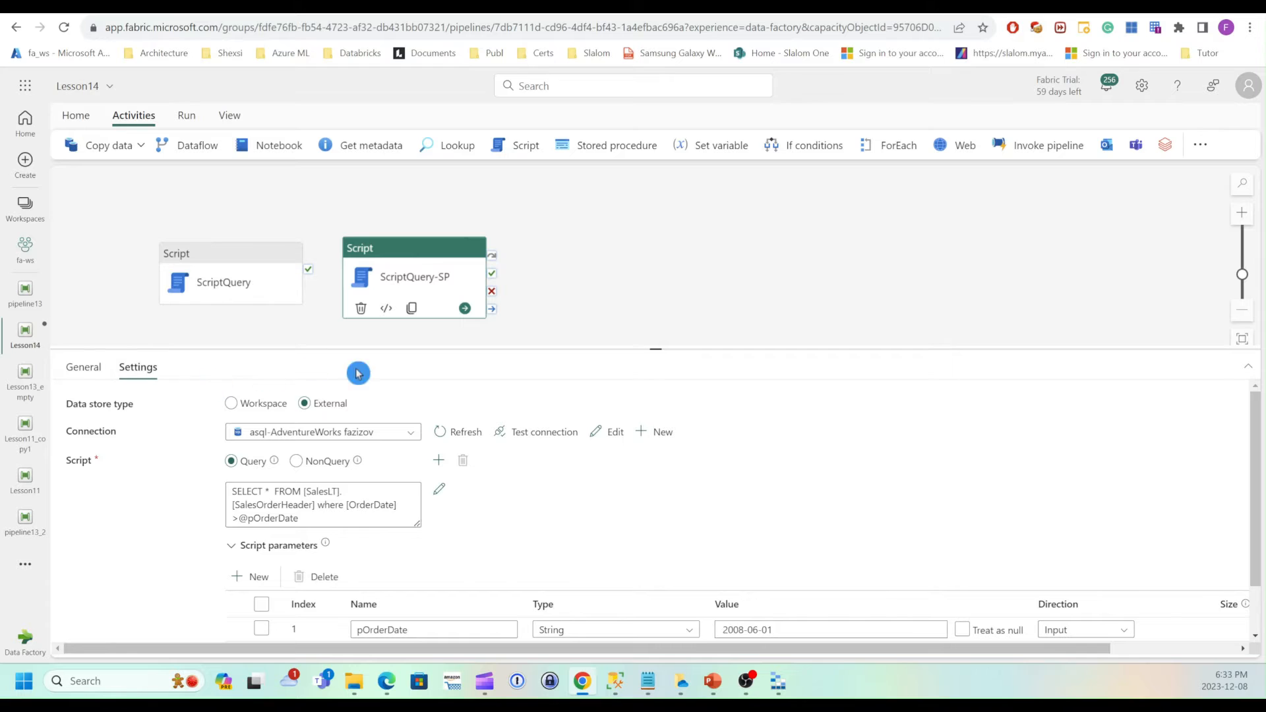
drag(232, 490, 352, 518)
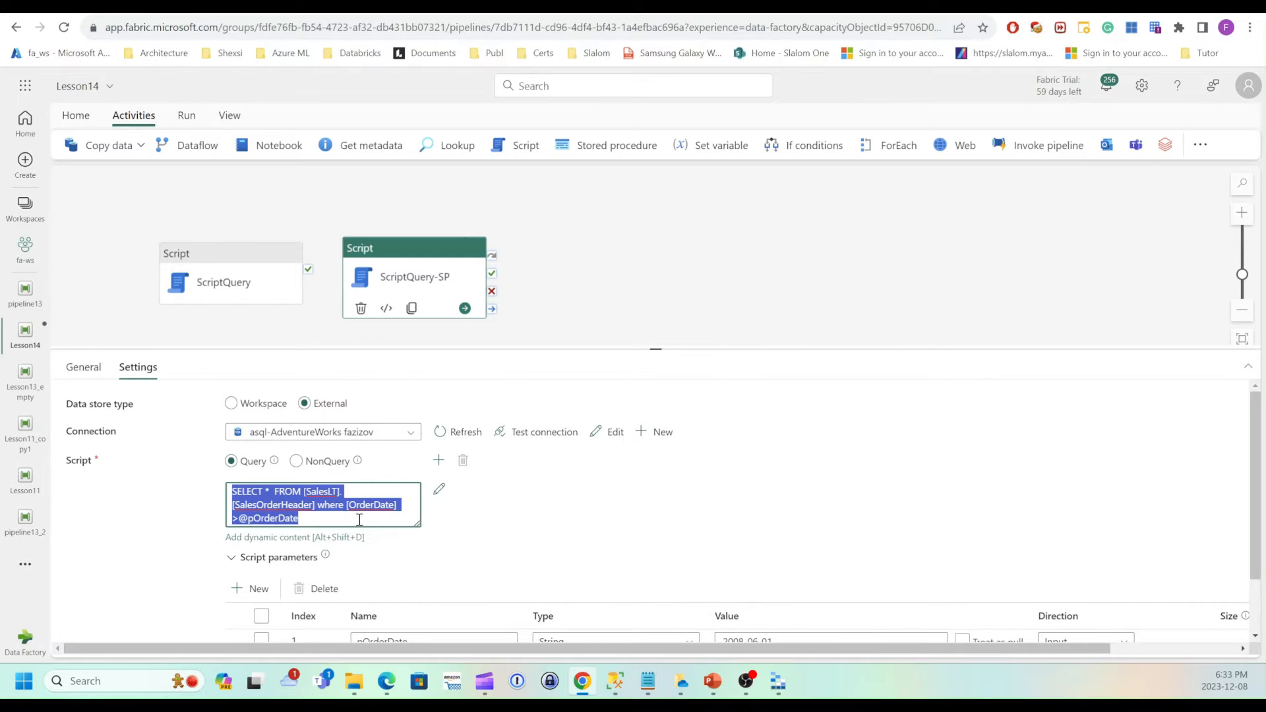
key(Delete)
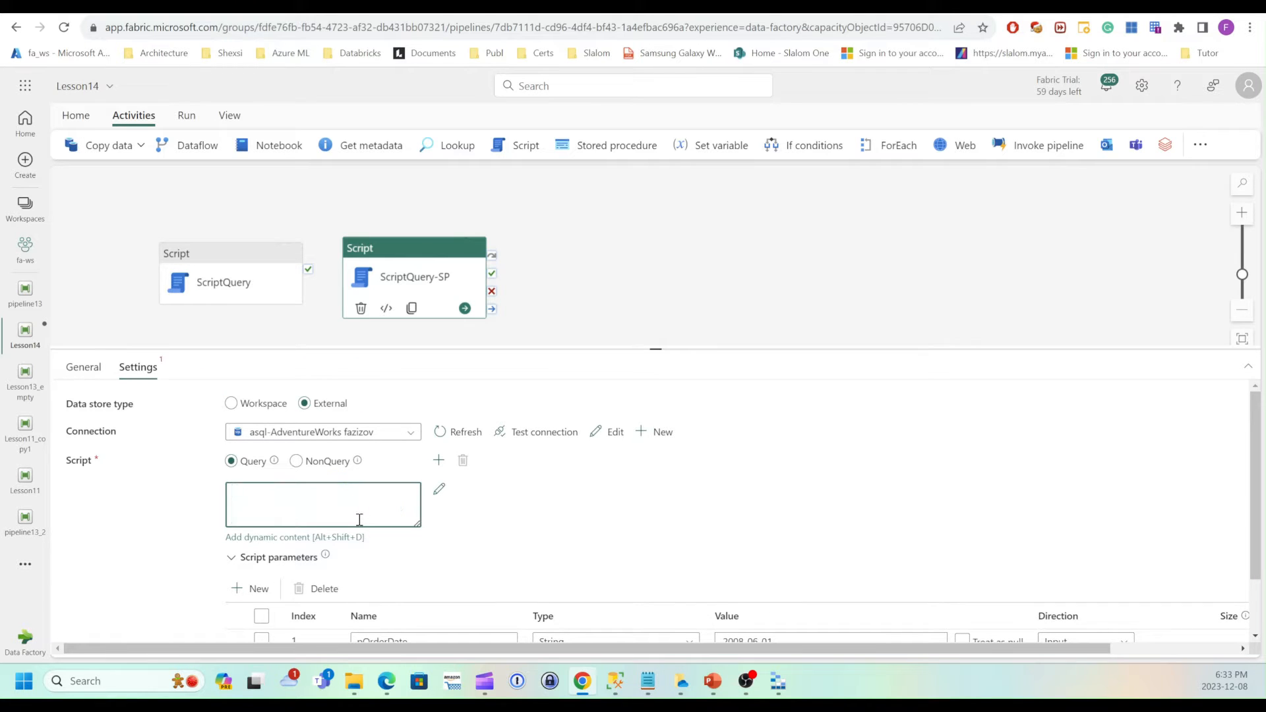
click(614, 681)
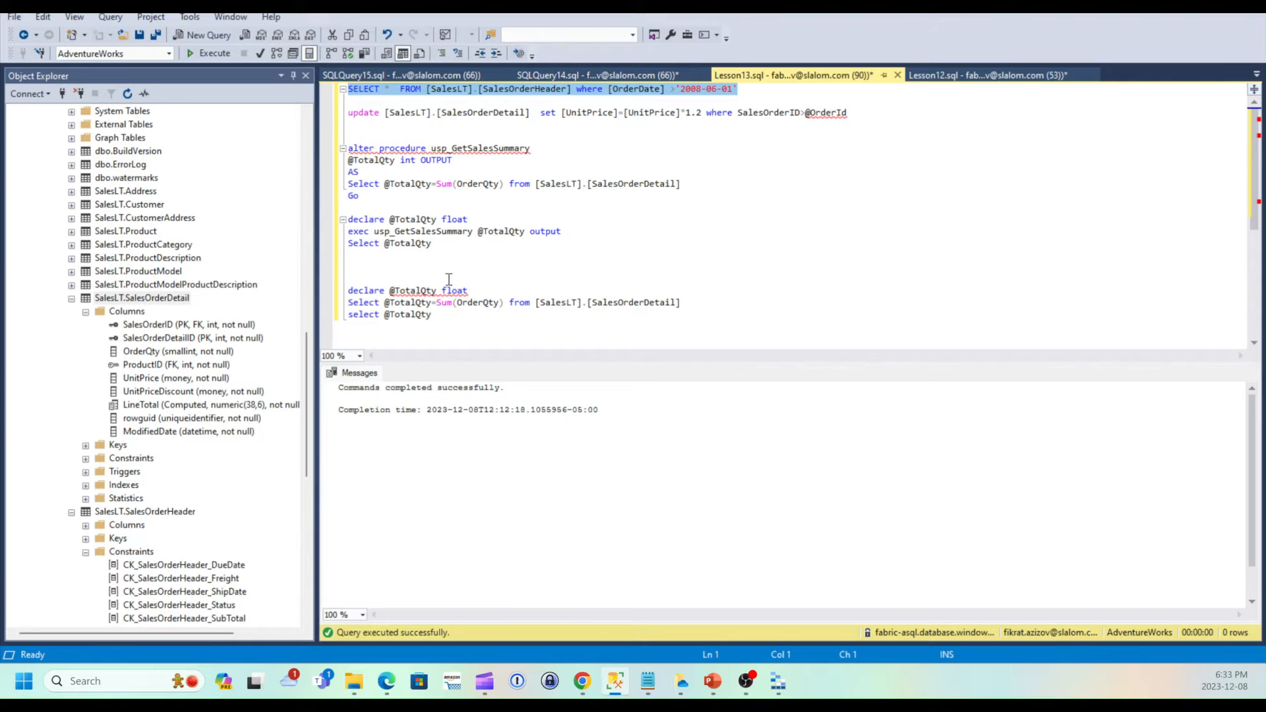
click(430, 197)
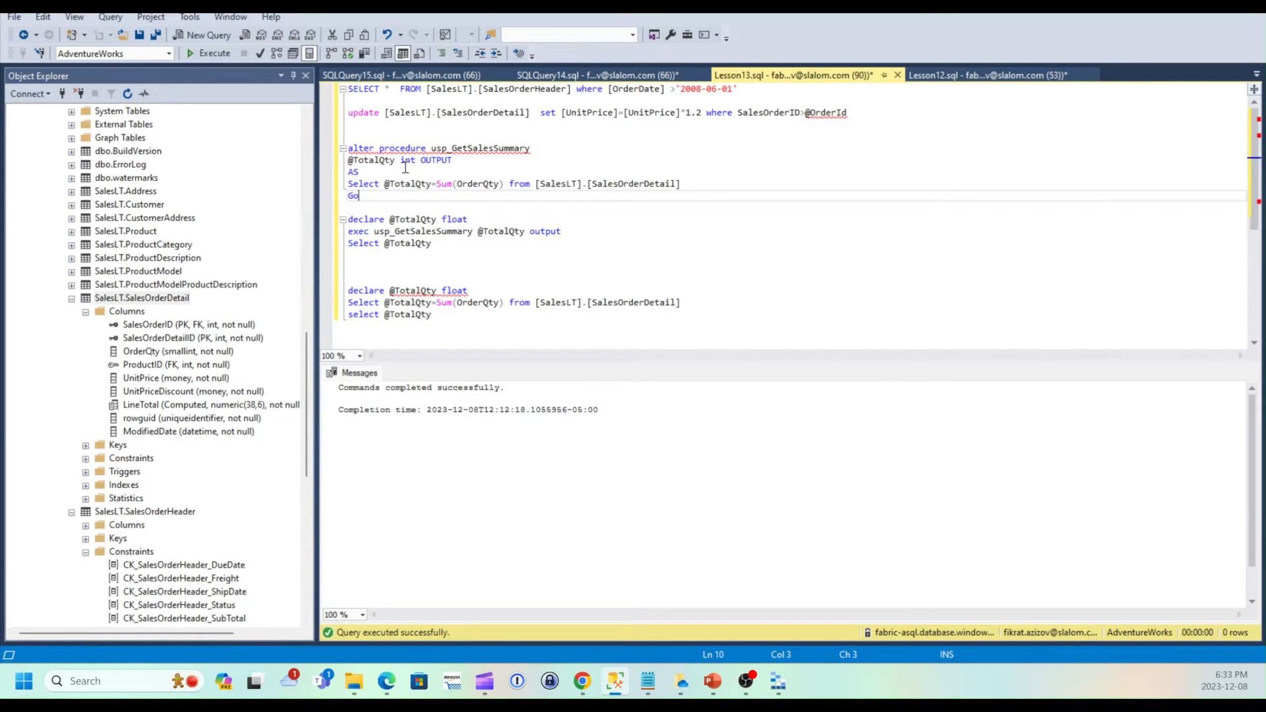
mouse_move(350, 156)
drag(349, 231, 581, 228)
key(ctrl+c)
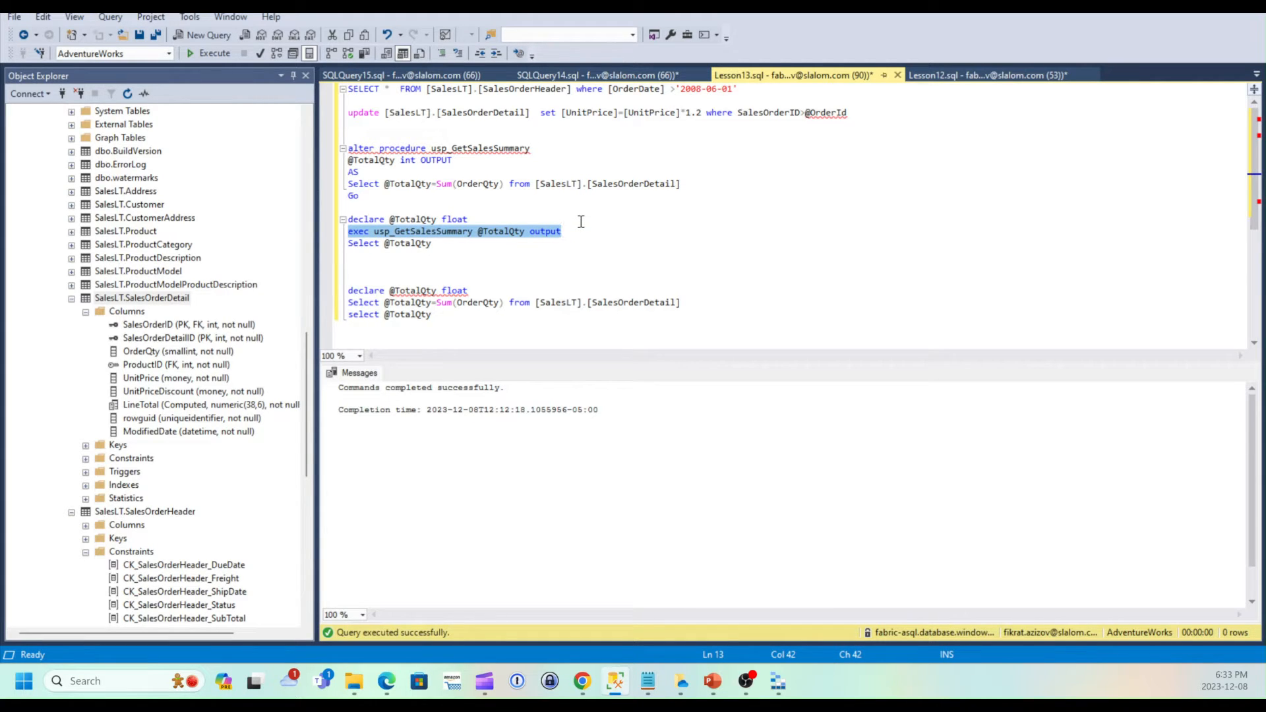
click(582, 681)
click(416, 522)
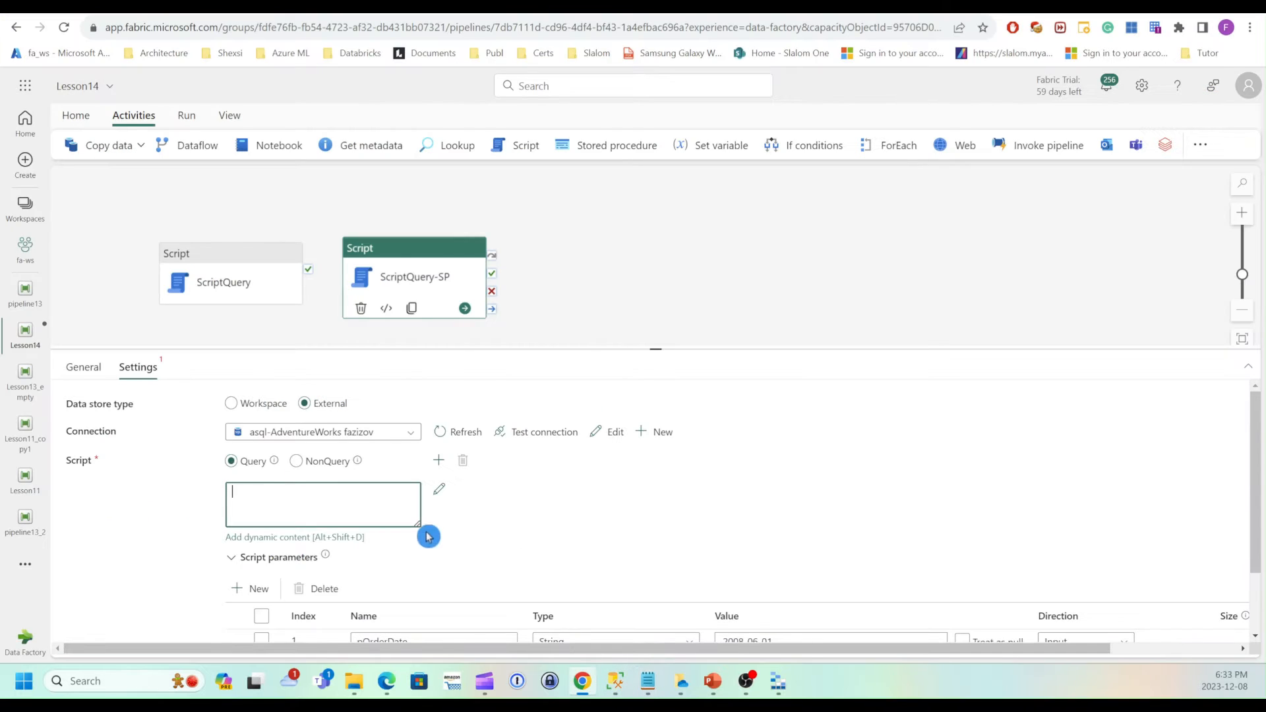
key(ctrl+v)
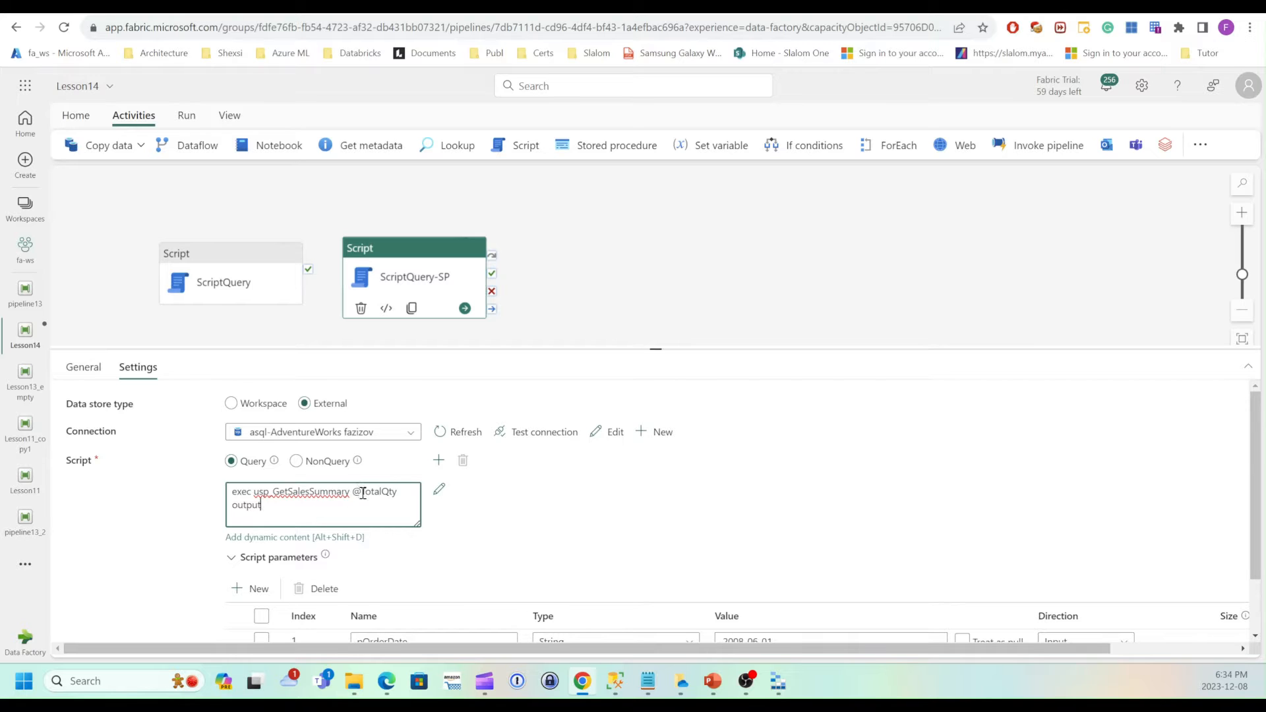
Rename the script parameter to TotalQty by reusing the name copied from the script text.
drag(360, 491, 400, 492)
key(ctrl+c)
scroll(410, 497, down, 1)
double_click(382, 567)
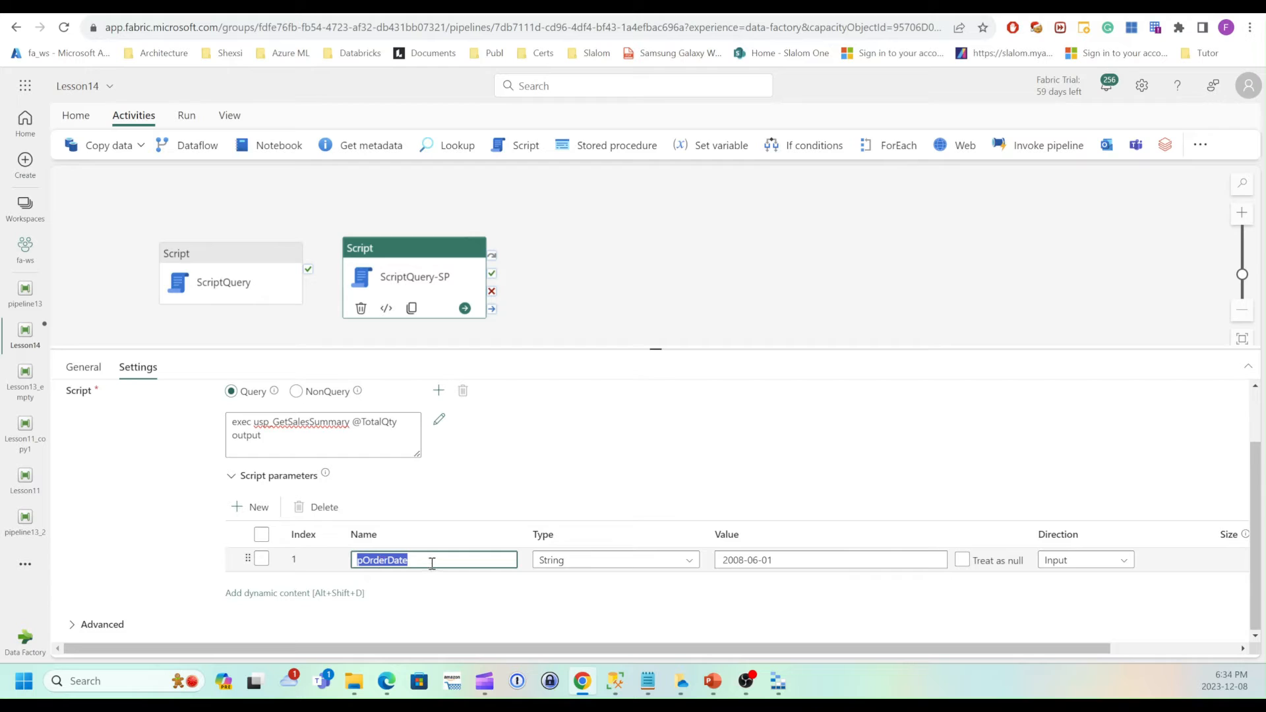
key(ctrl+v)
Set the TotalQty parameter's type to Int32.
click(625, 567)
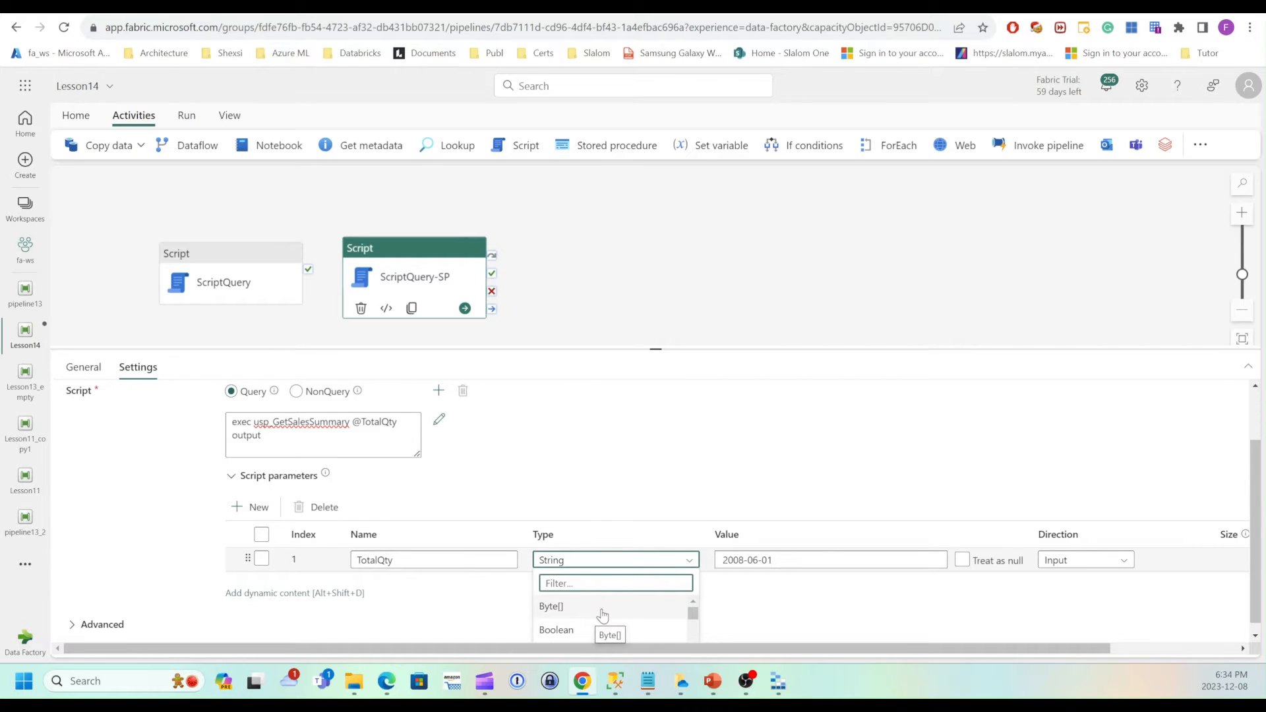
text(int)
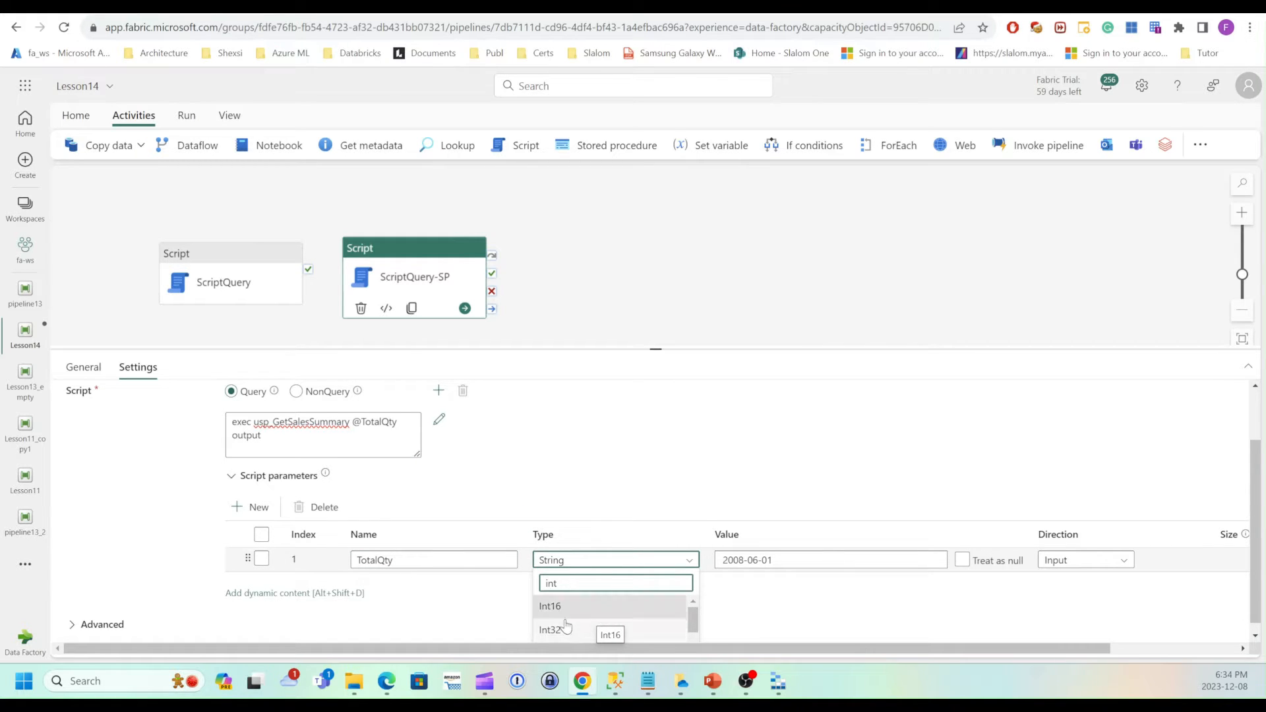
click(565, 628)
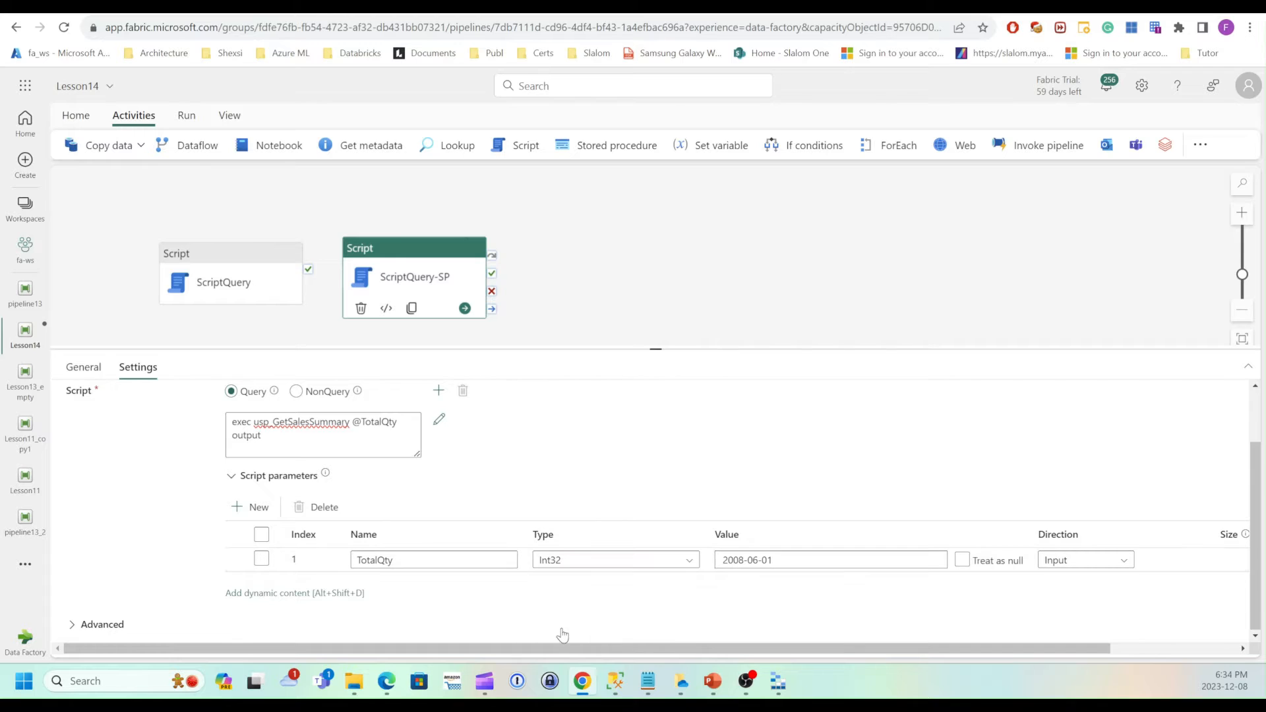
Set the TotalQty parameter's value to 0 and its direction to Output.
click(787, 564)
drag(804, 555, 686, 562)
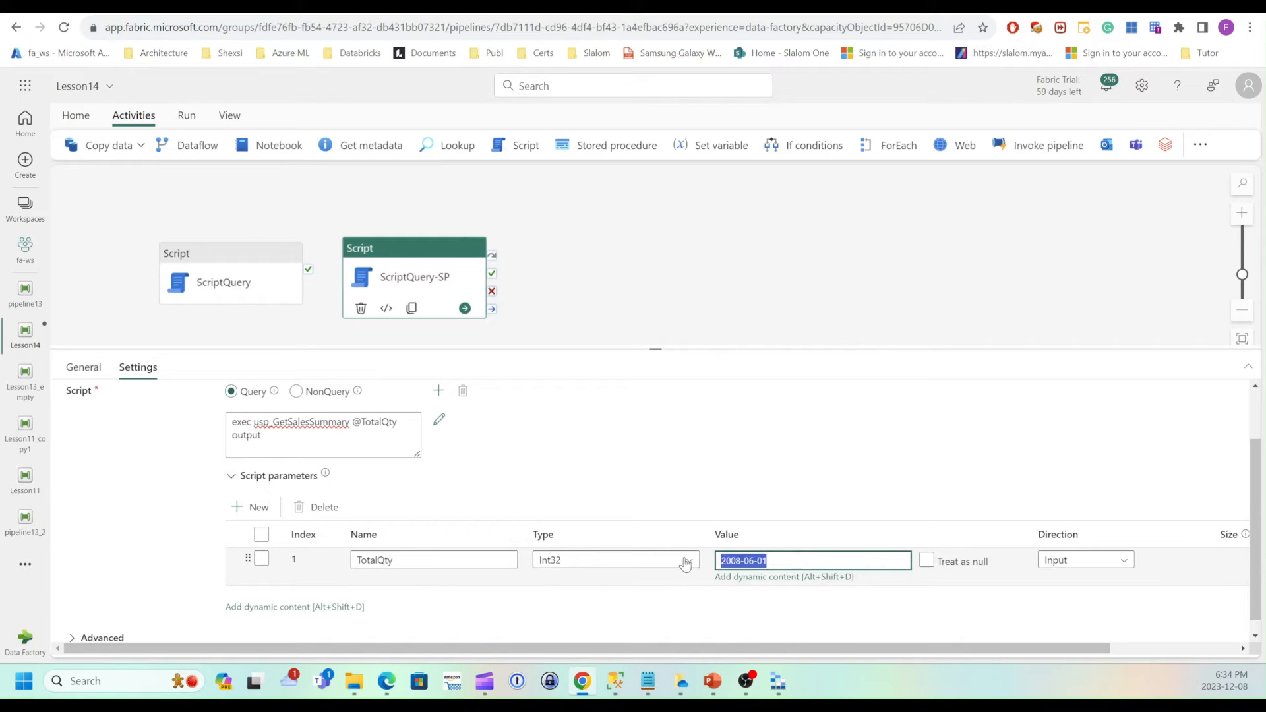
text(0)
click(1114, 566)
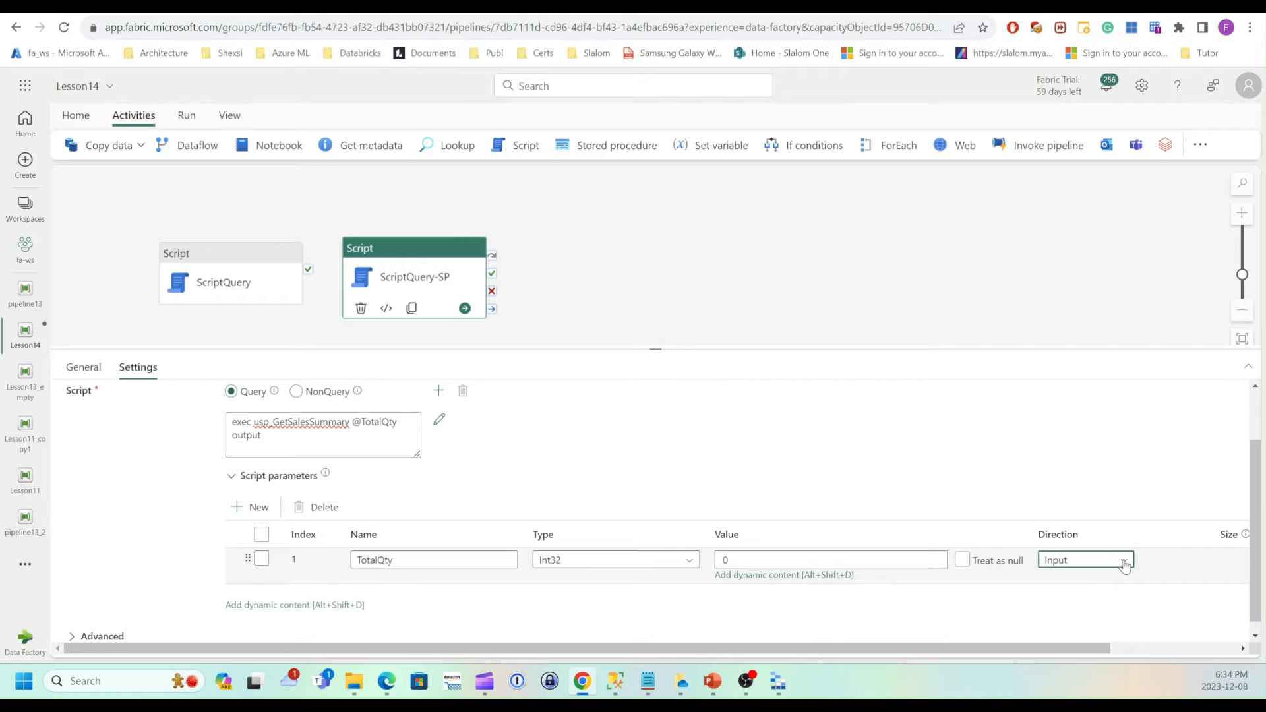
click(1063, 602)
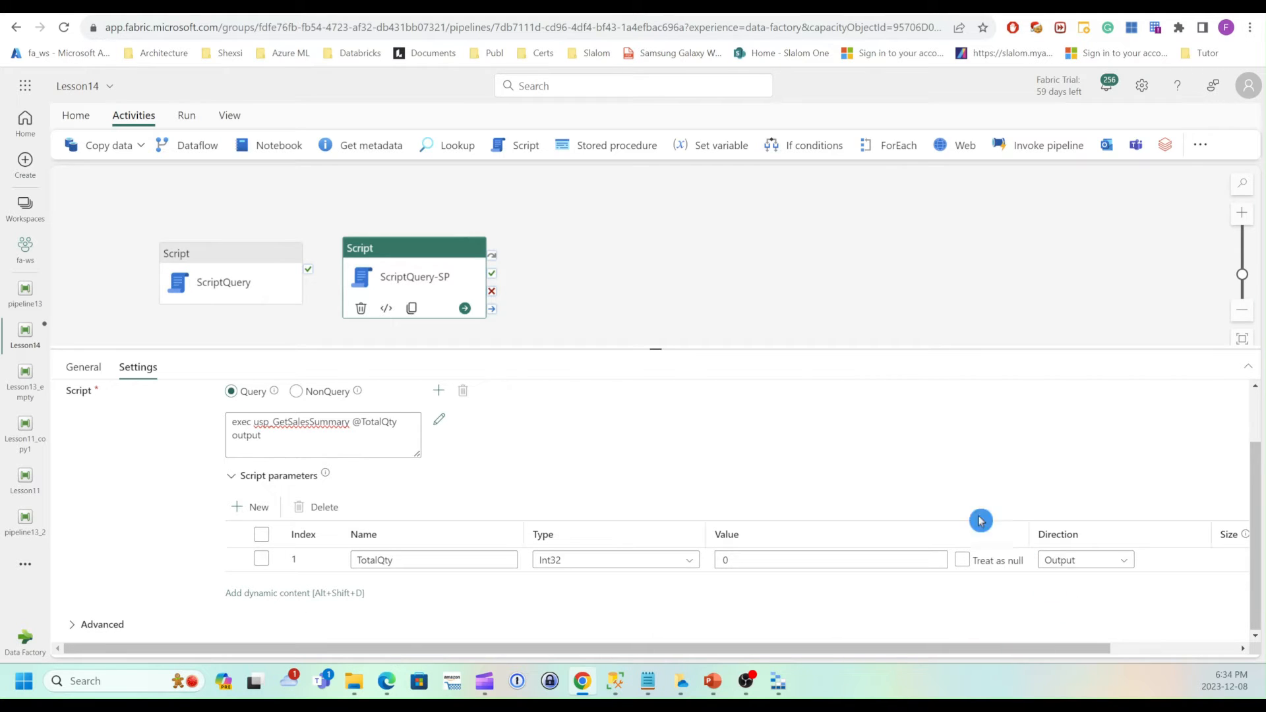
Clone the ScriptQuery-SP activity and rename the copy ScriptQuery-Update.
scroll(391, 427, up, 1)
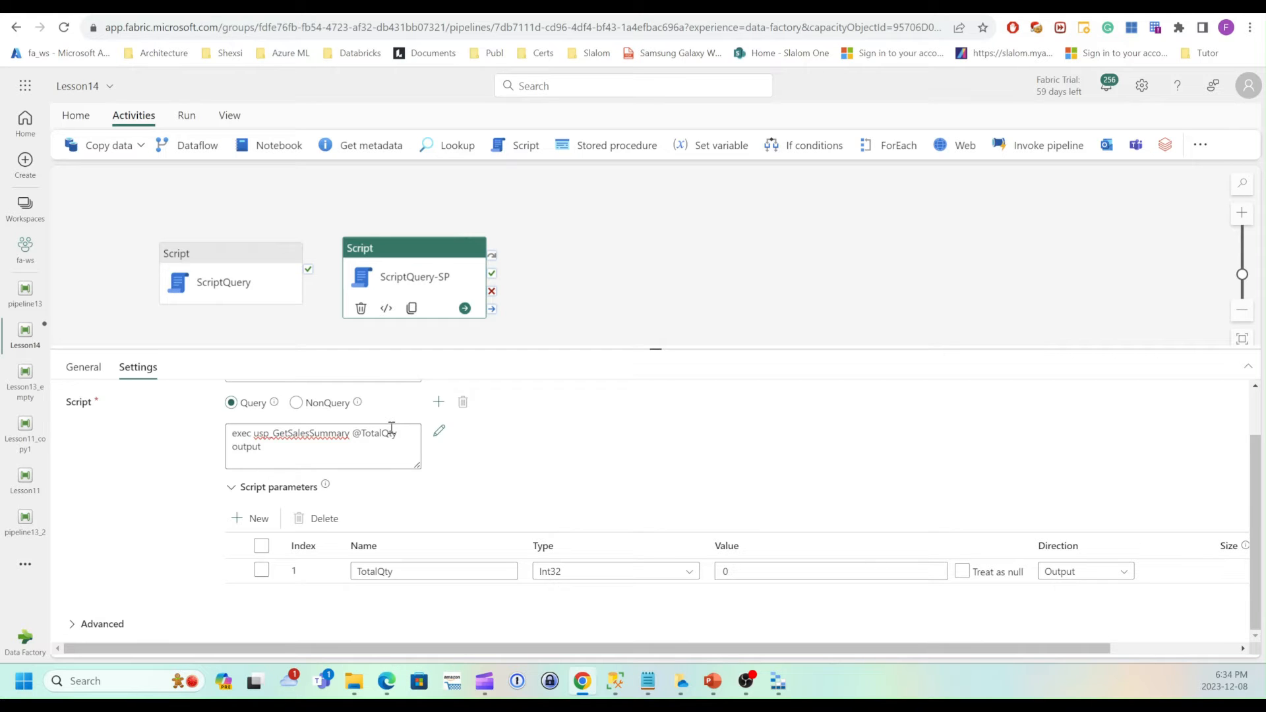
drag(655, 348, 659, 401)
scroll(564, 465, up, 2)
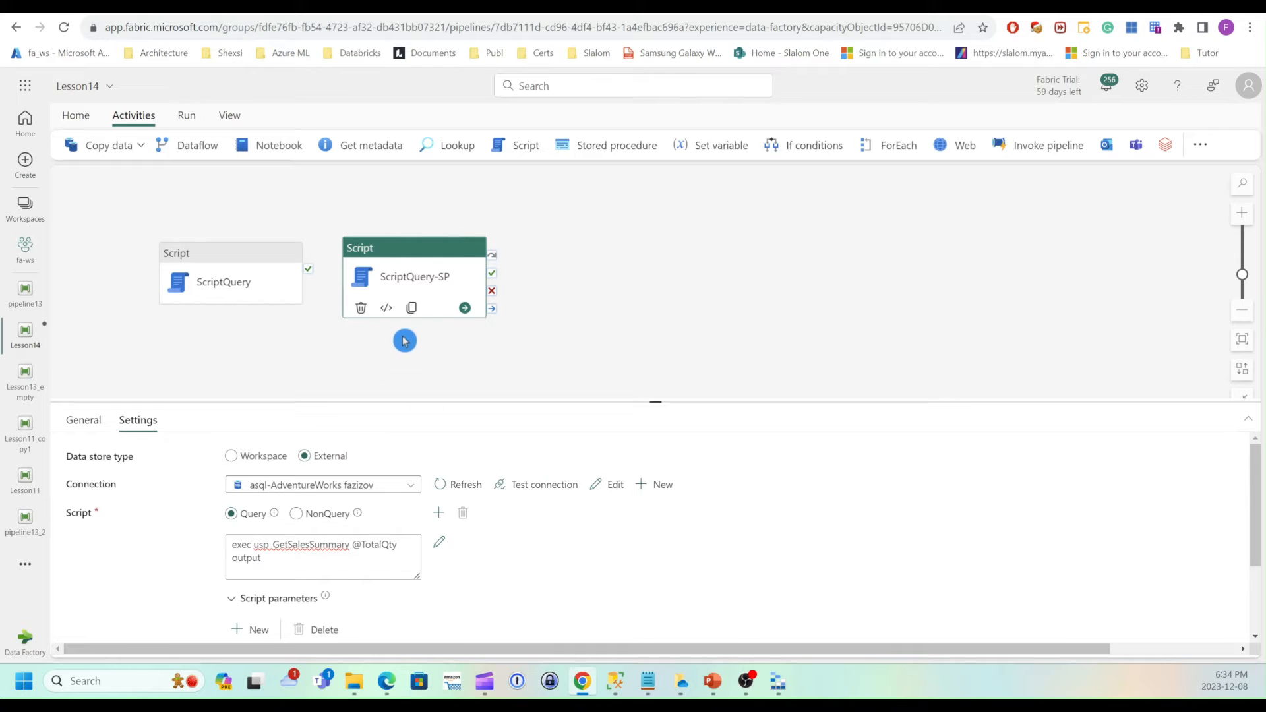
click(411, 308)
drag(585, 265, 601, 277)
click(198, 389)
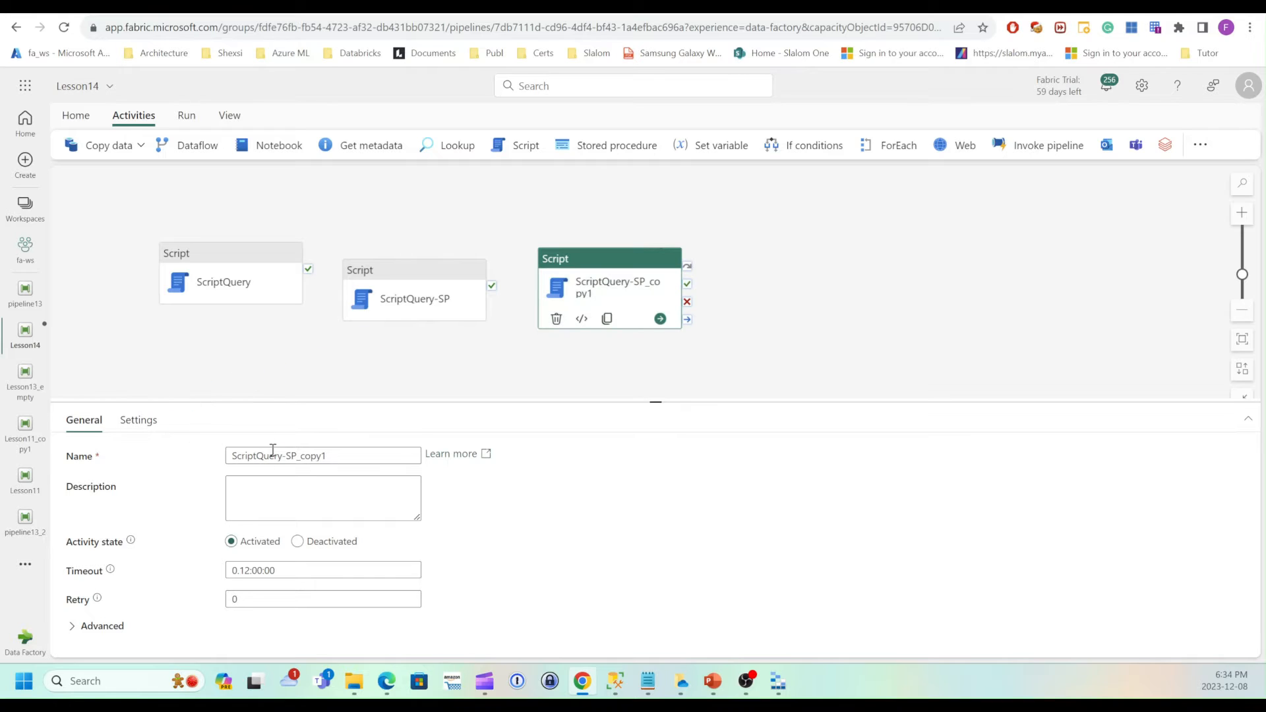
drag(286, 455, 426, 452)
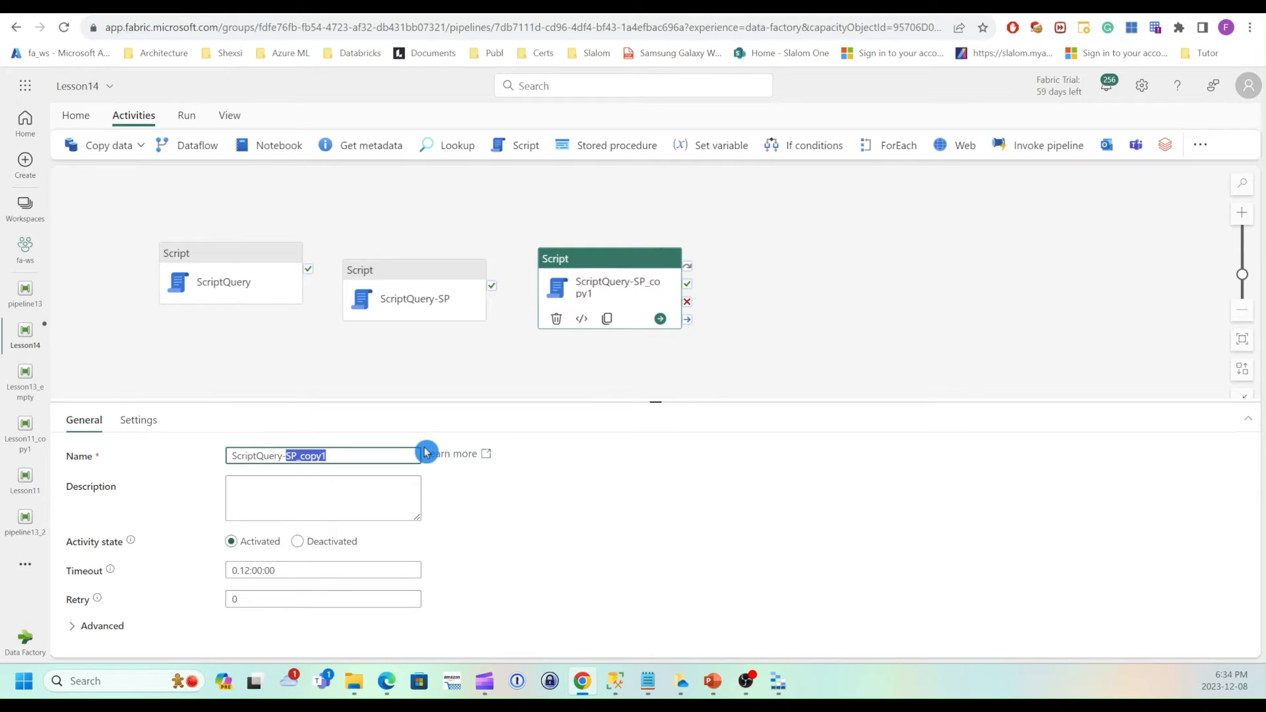
text(Update)
Switch the ScriptQuery-Update script type to NonQuery and clear its script text.
click(136, 425)
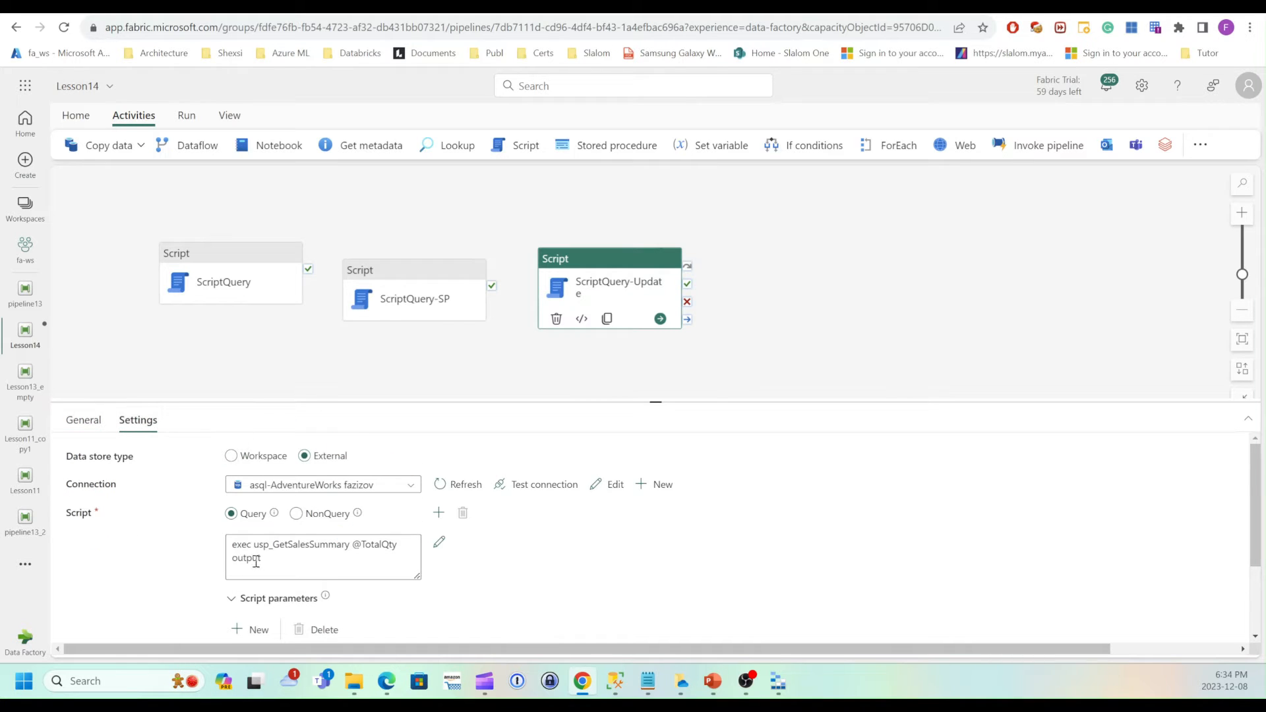
click(232, 544)
drag(232, 544, 297, 565)
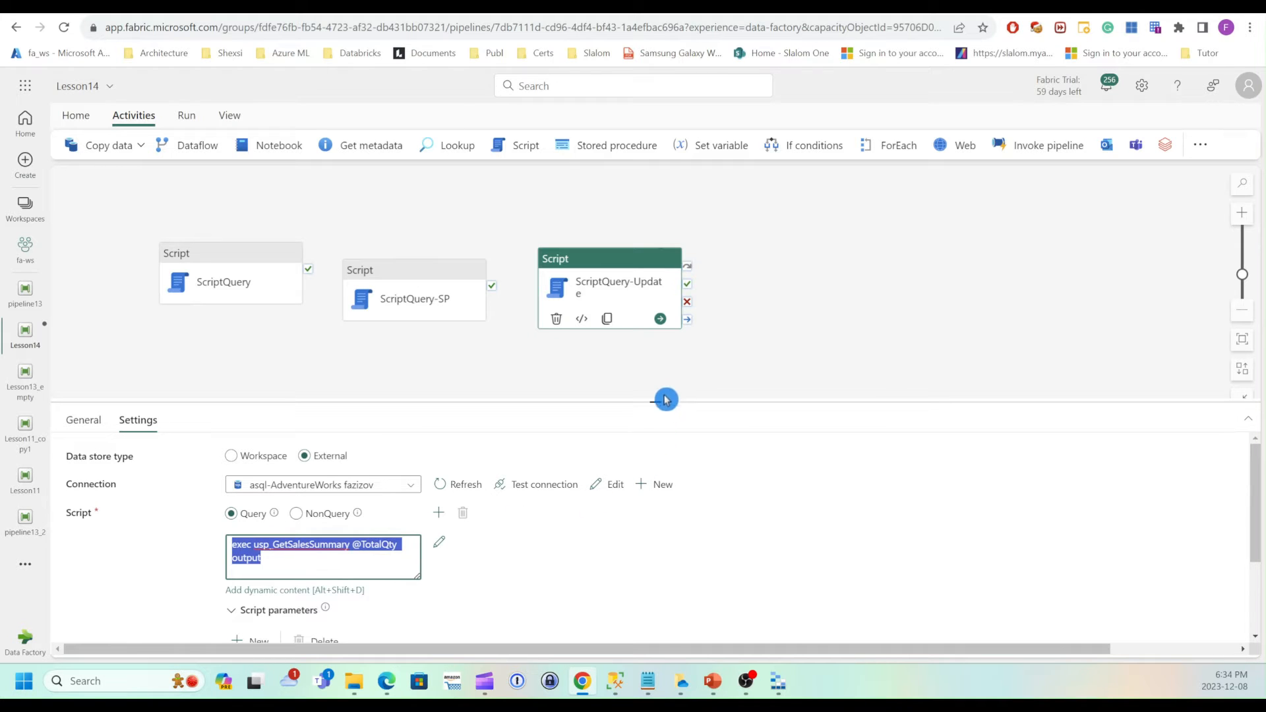
drag(656, 401, 659, 351)
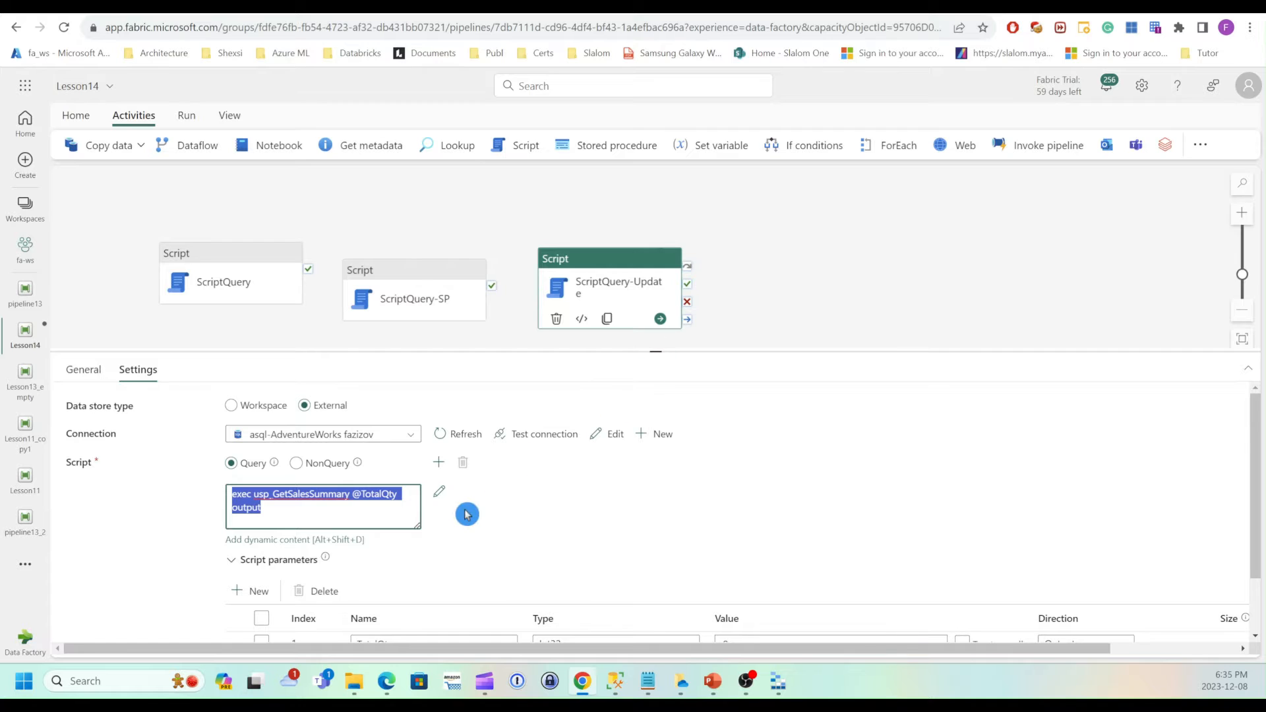
click(287, 462)
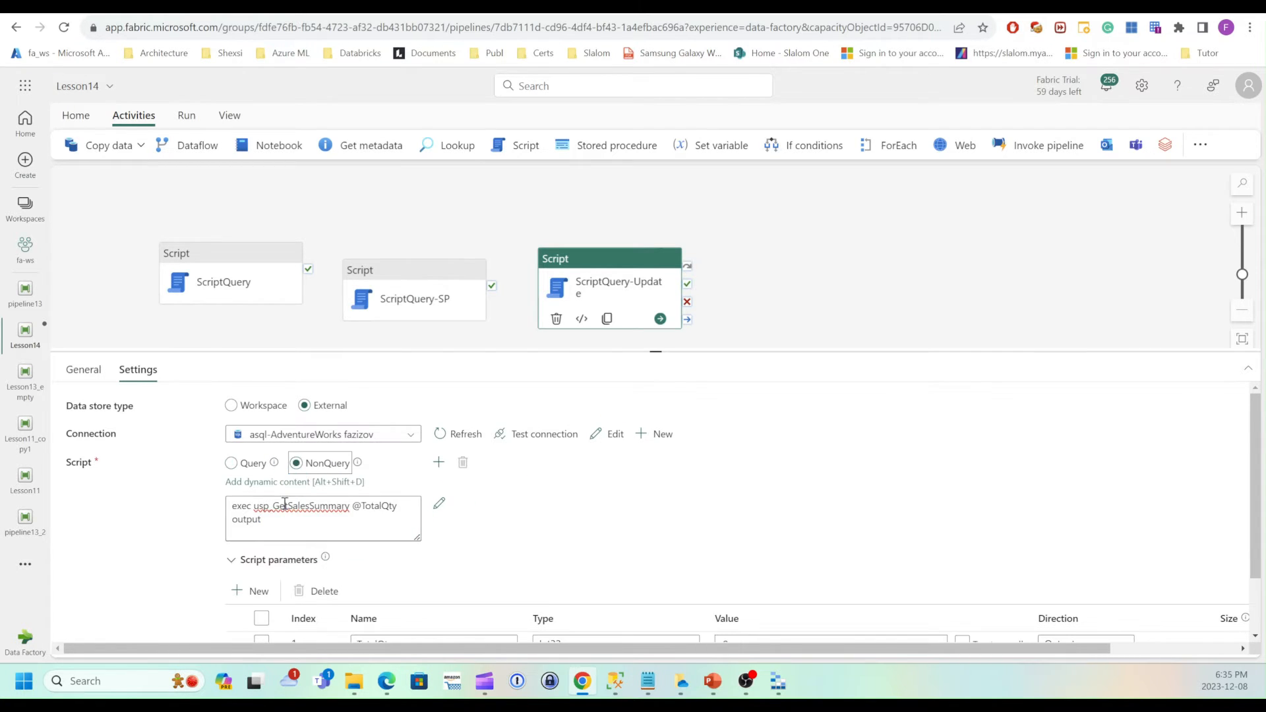
drag(232, 492, 262, 509)
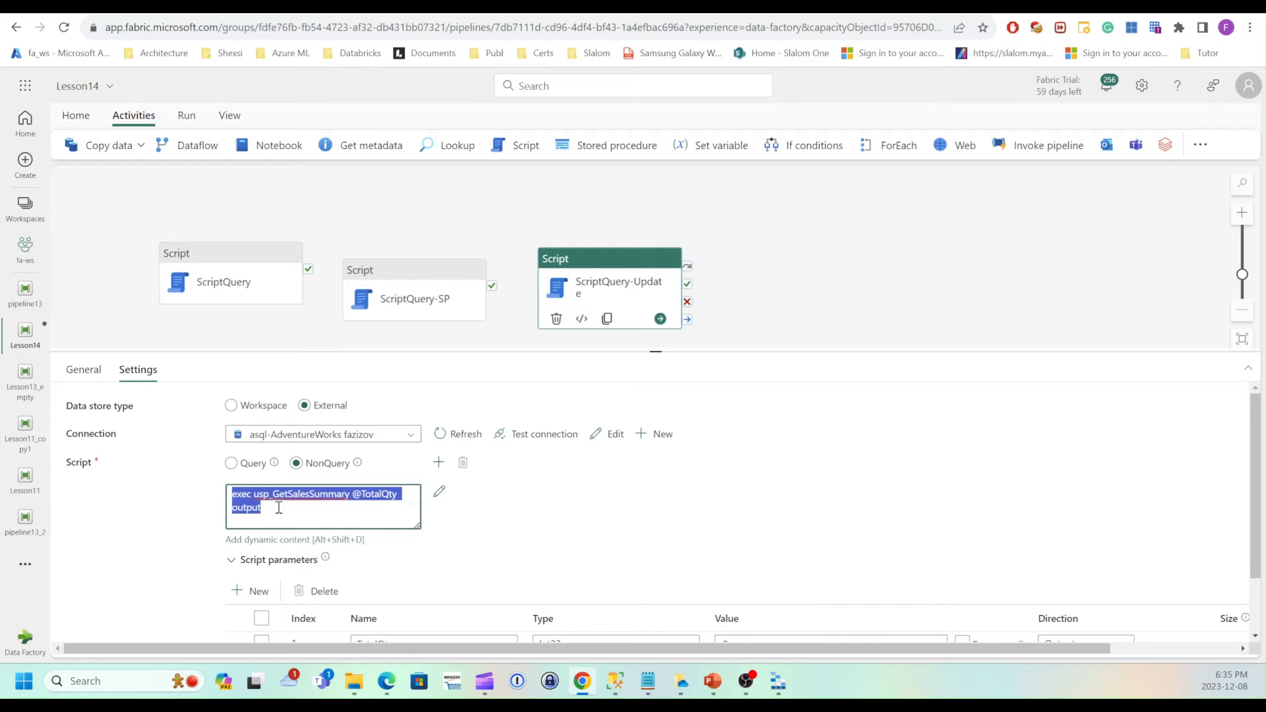
key(ctrl+x)
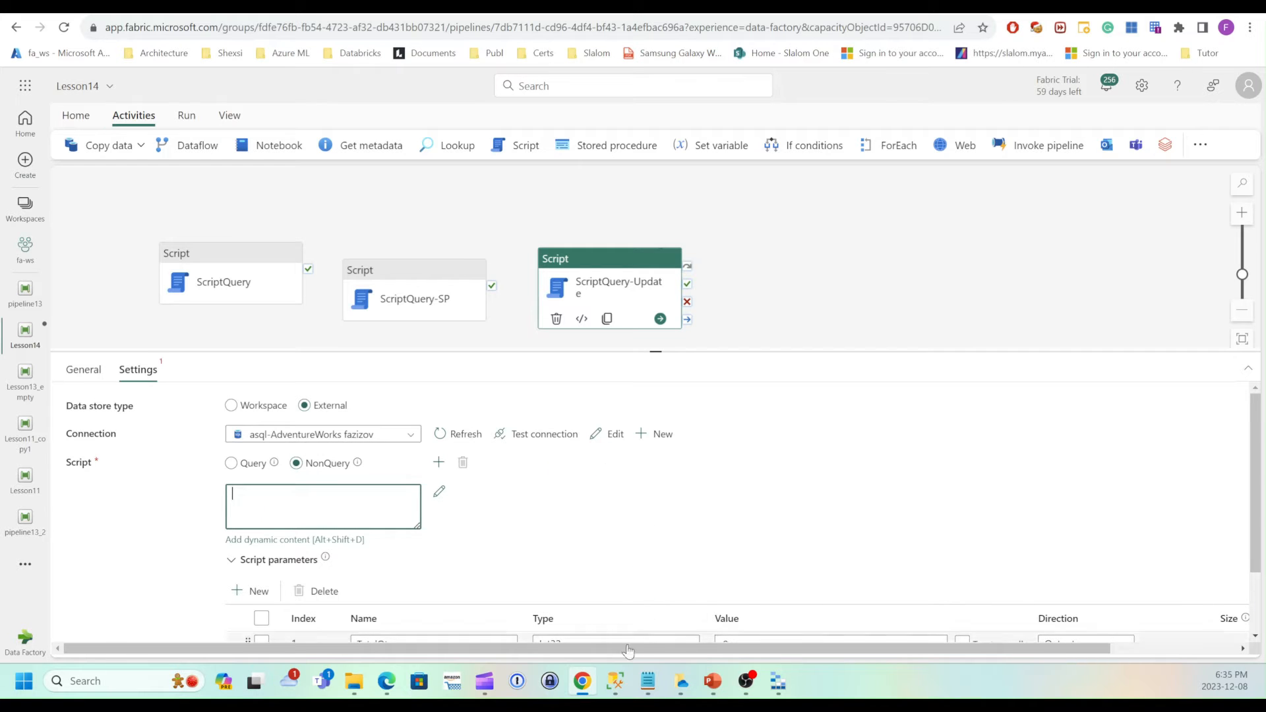
Copy the UPDATE SalesOrderDetail statement from SQL Server Management Studio into ScriptQuery-Update's script.
click(618, 680)
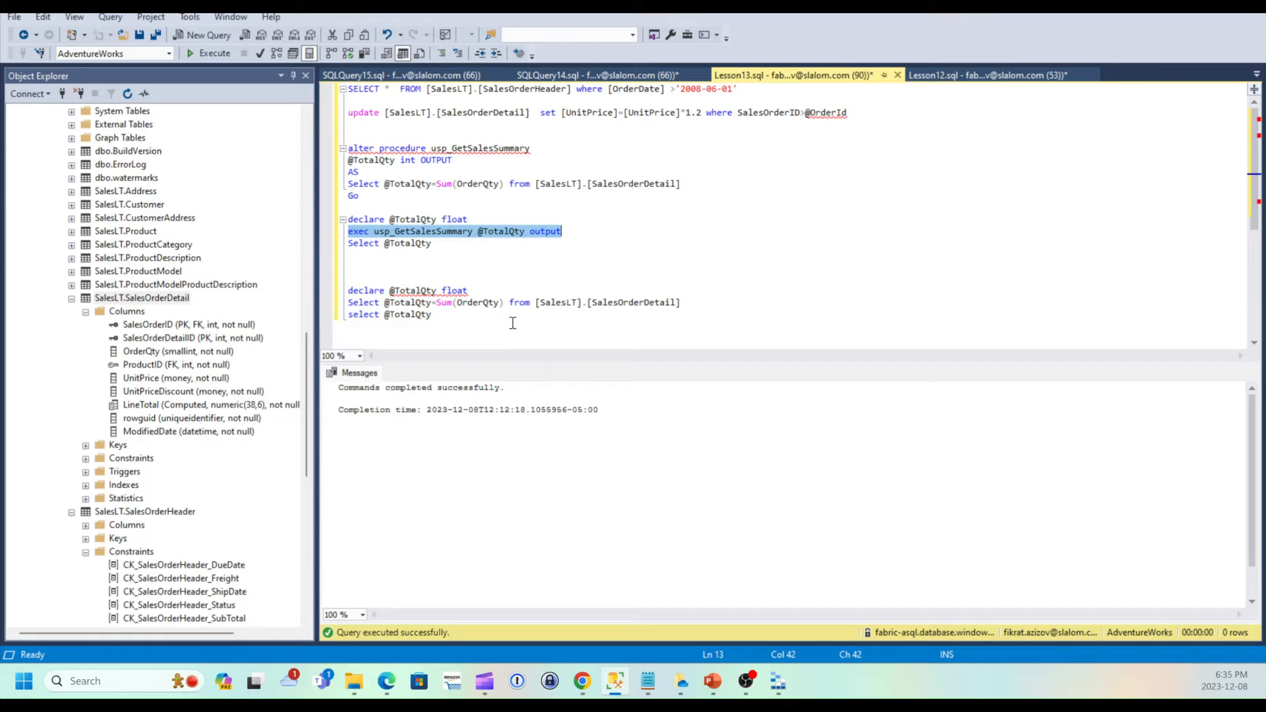
click(544, 126)
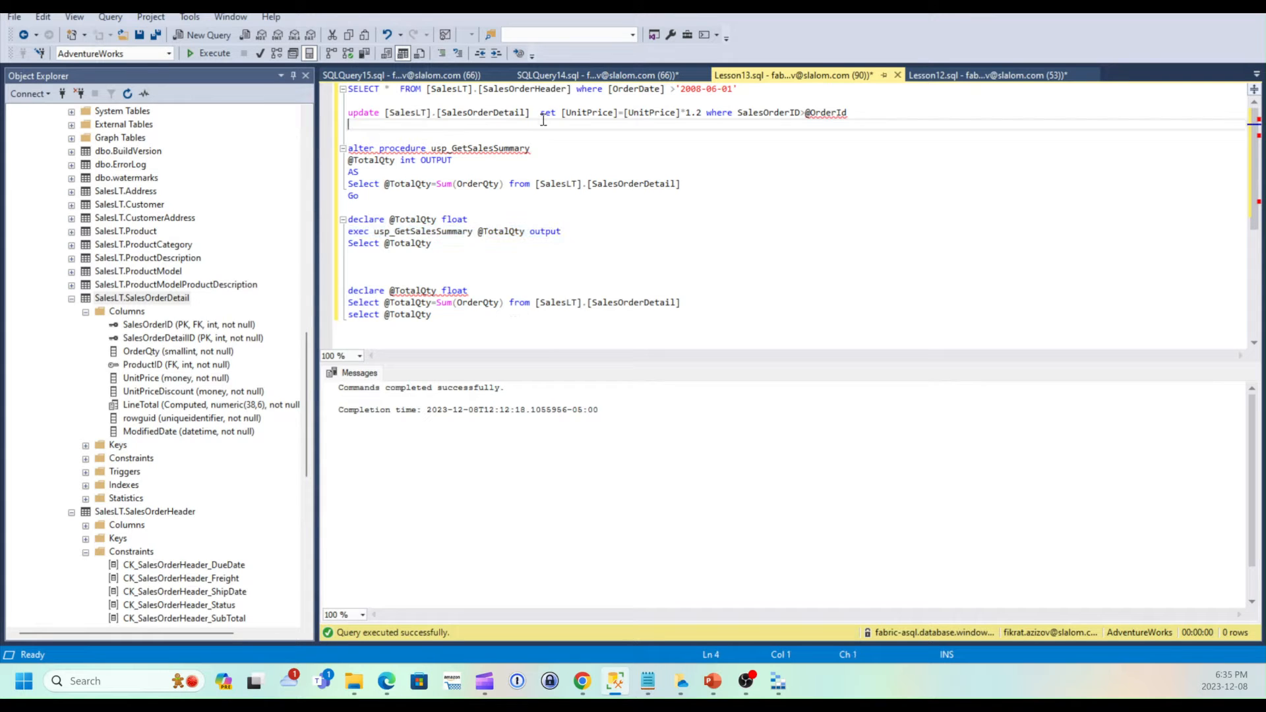
drag(862, 114, 318, 113)
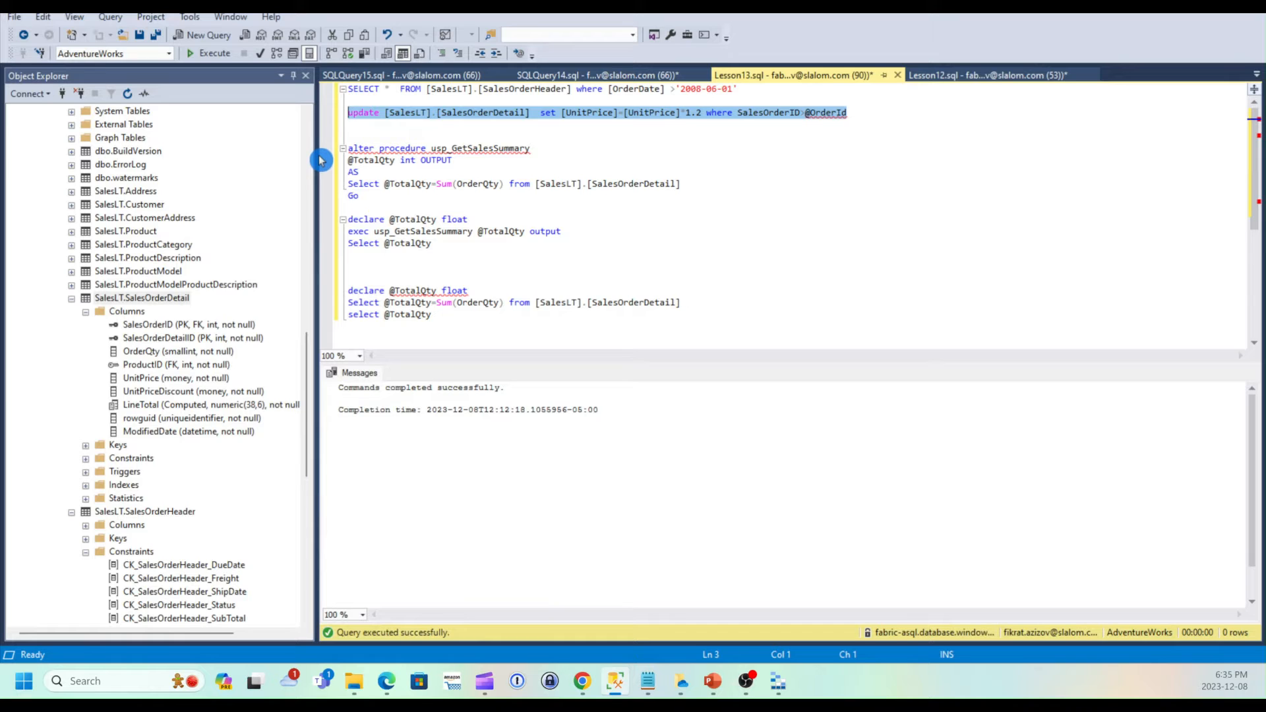
click(582, 682)
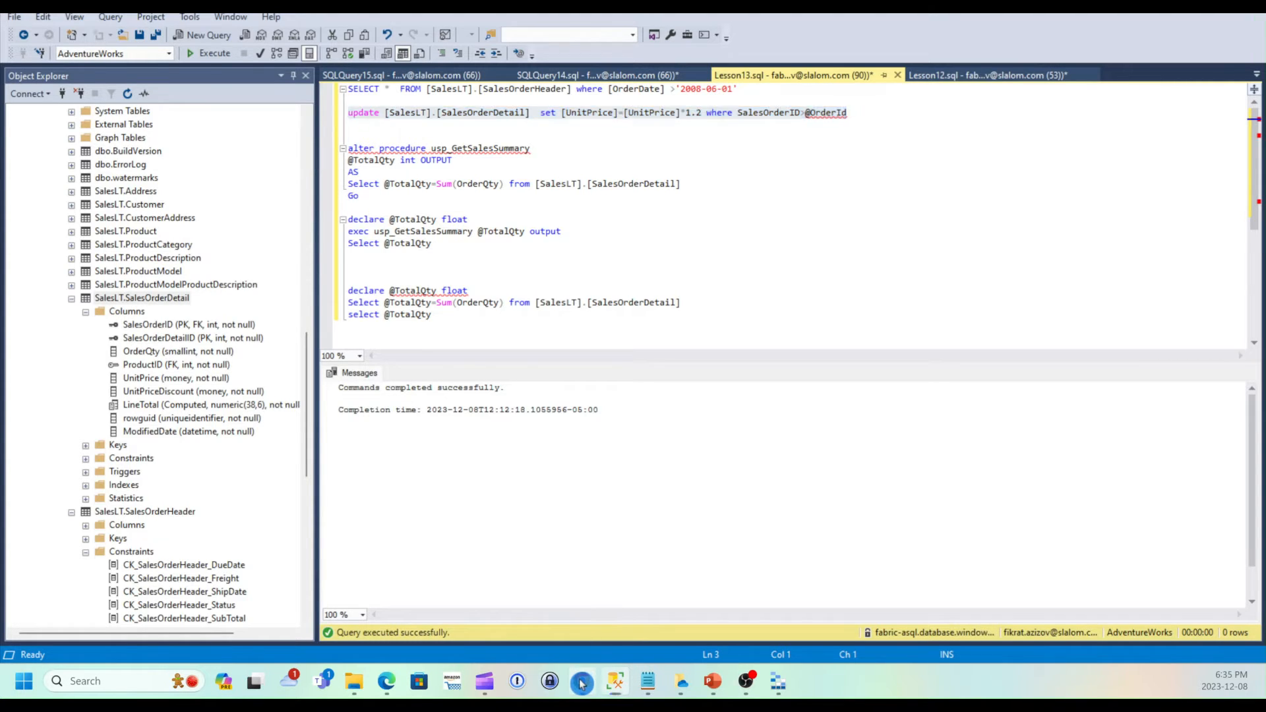
key(ctrl+v)
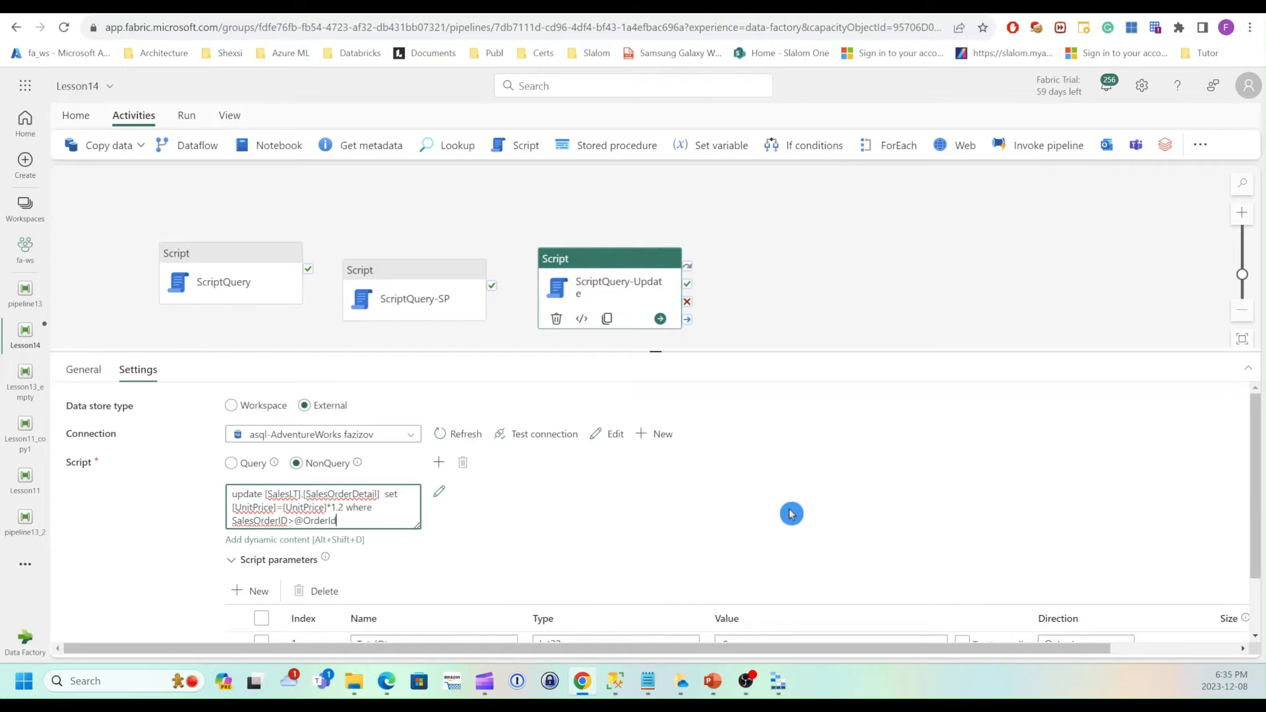
Rename the ScriptQuery-Update script parameter to OrderId.
scroll(735, 526, down, 2)
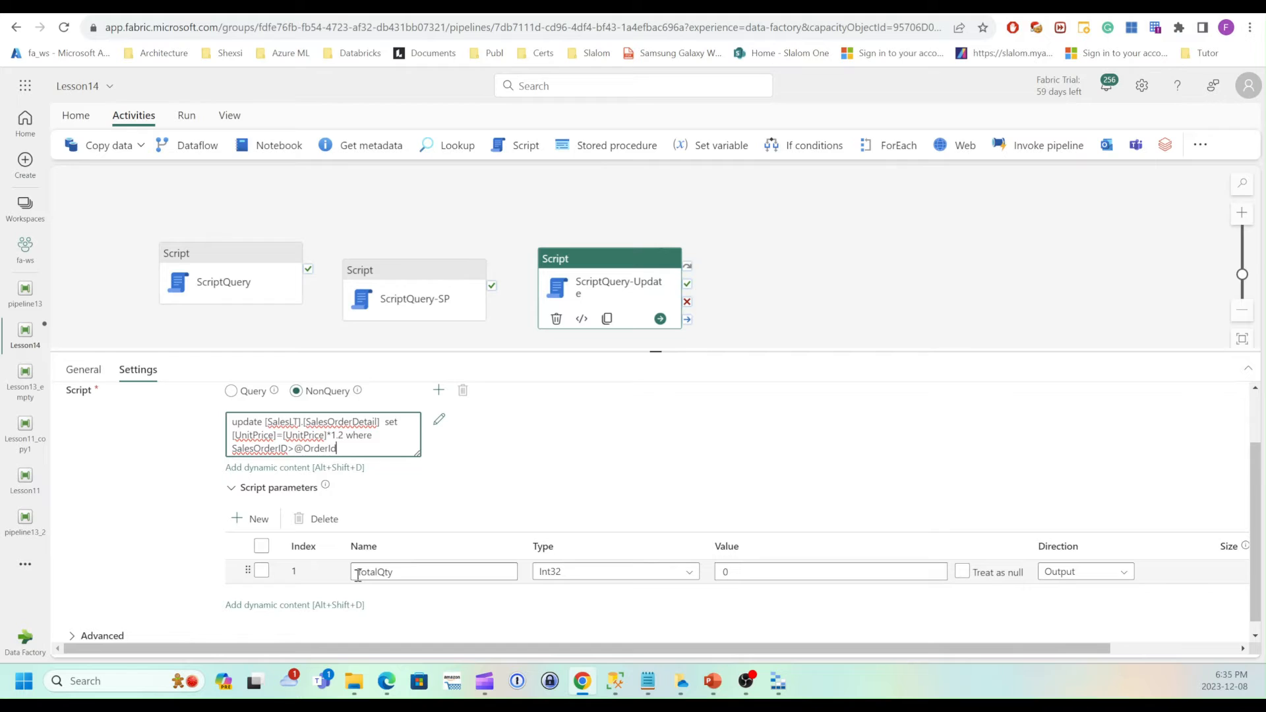
double_click(424, 576)
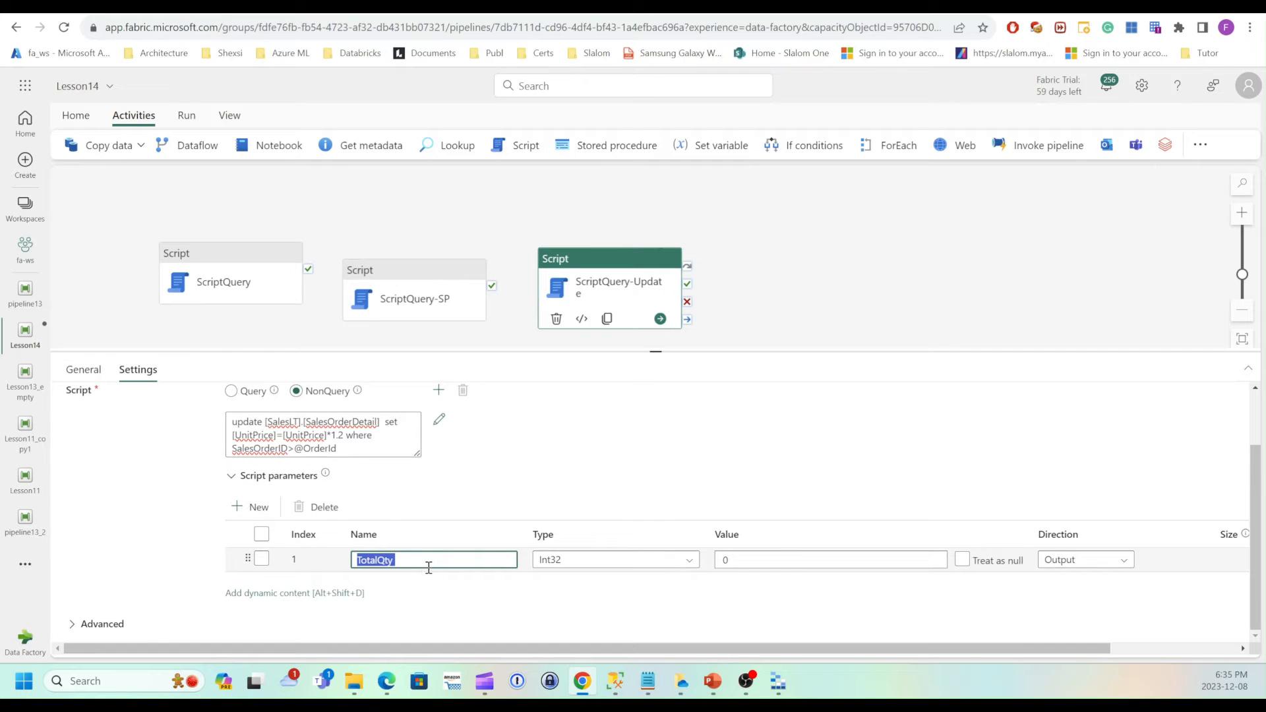
text(OrderId)
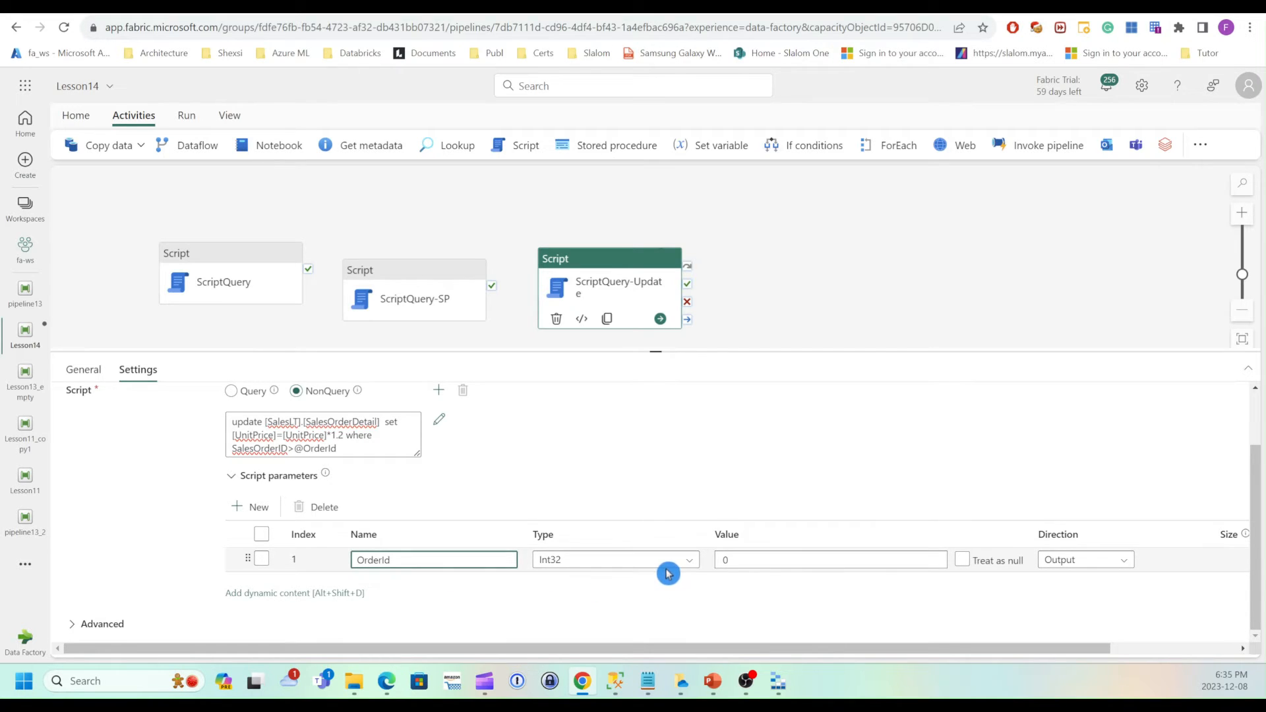
Set the OrderId parameter's value to 71780, copied from a SalesOrderID in the SalesOrderDetail query results.
click(749, 560)
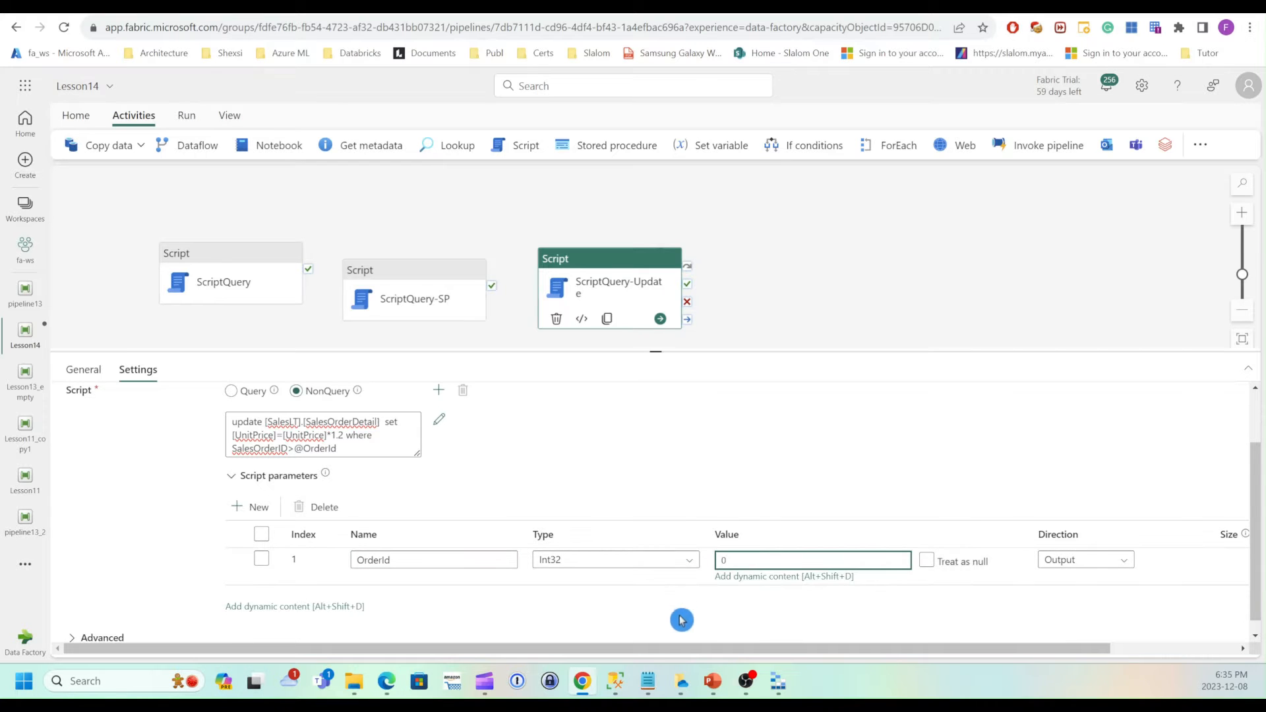
click(625, 684)
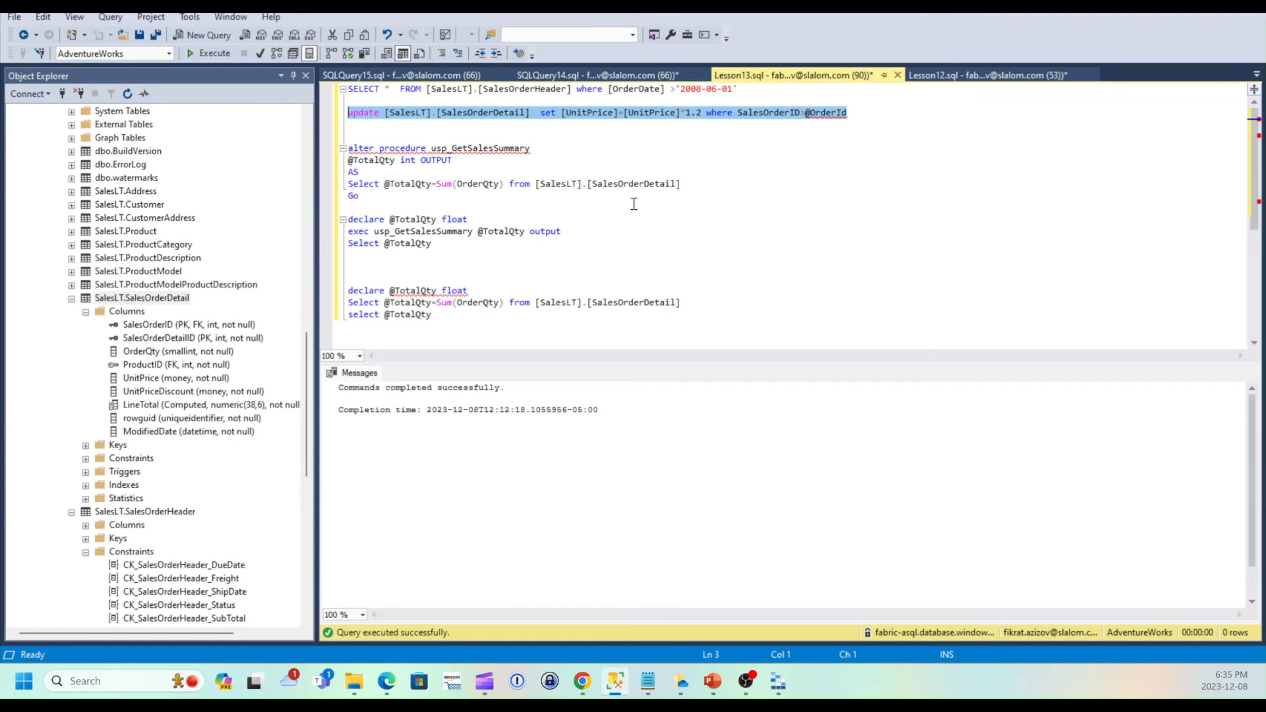
click(404, 75)
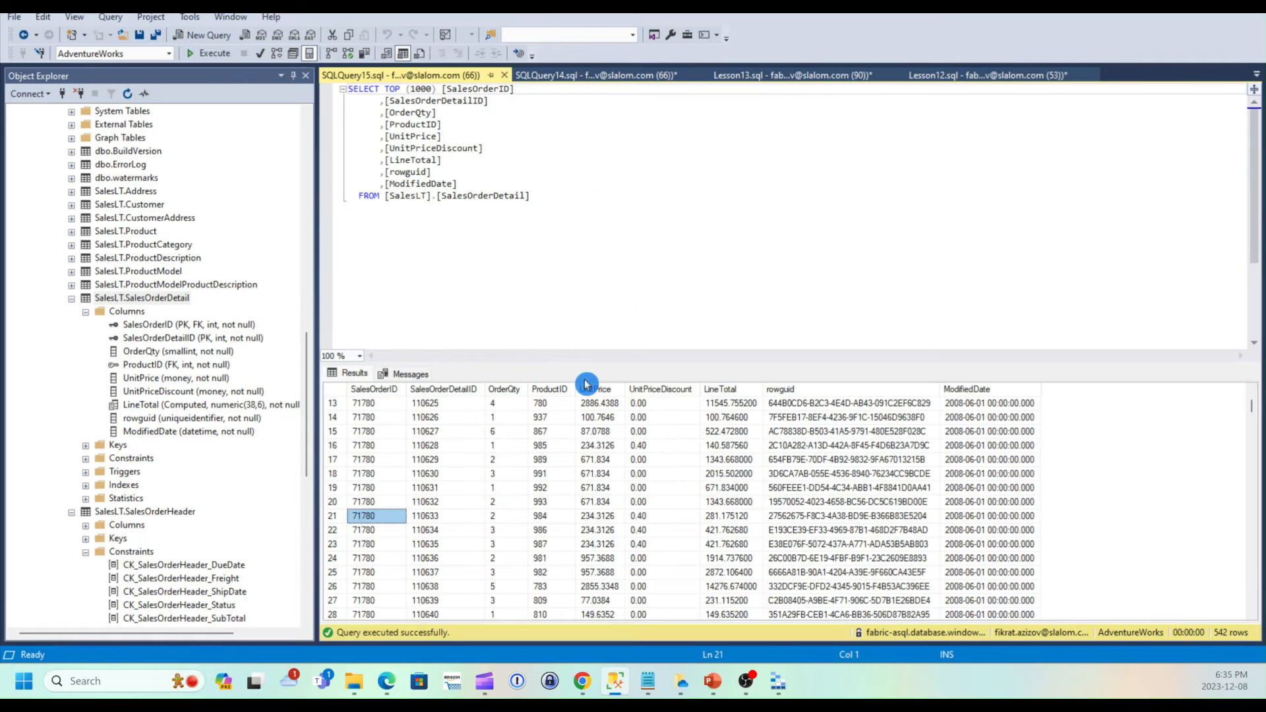
right_click(382, 517)
click(417, 524)
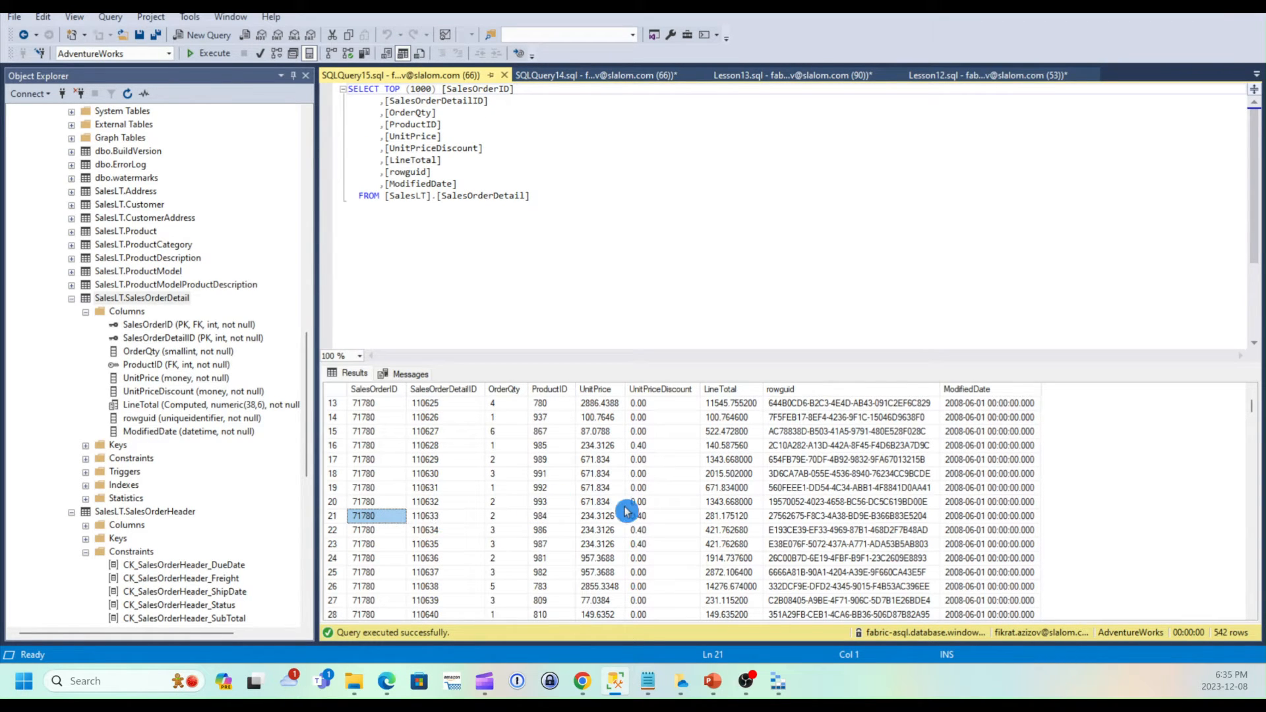
click(582, 681)
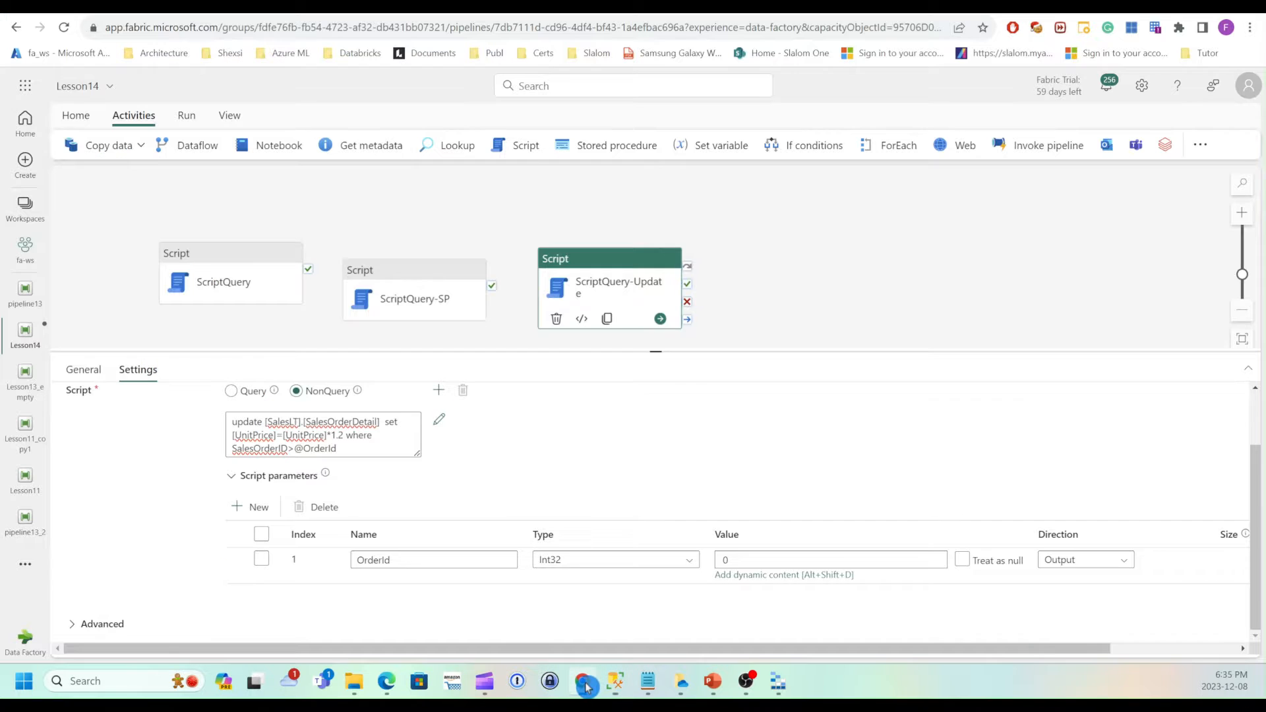
drag(785, 560, 690, 565)
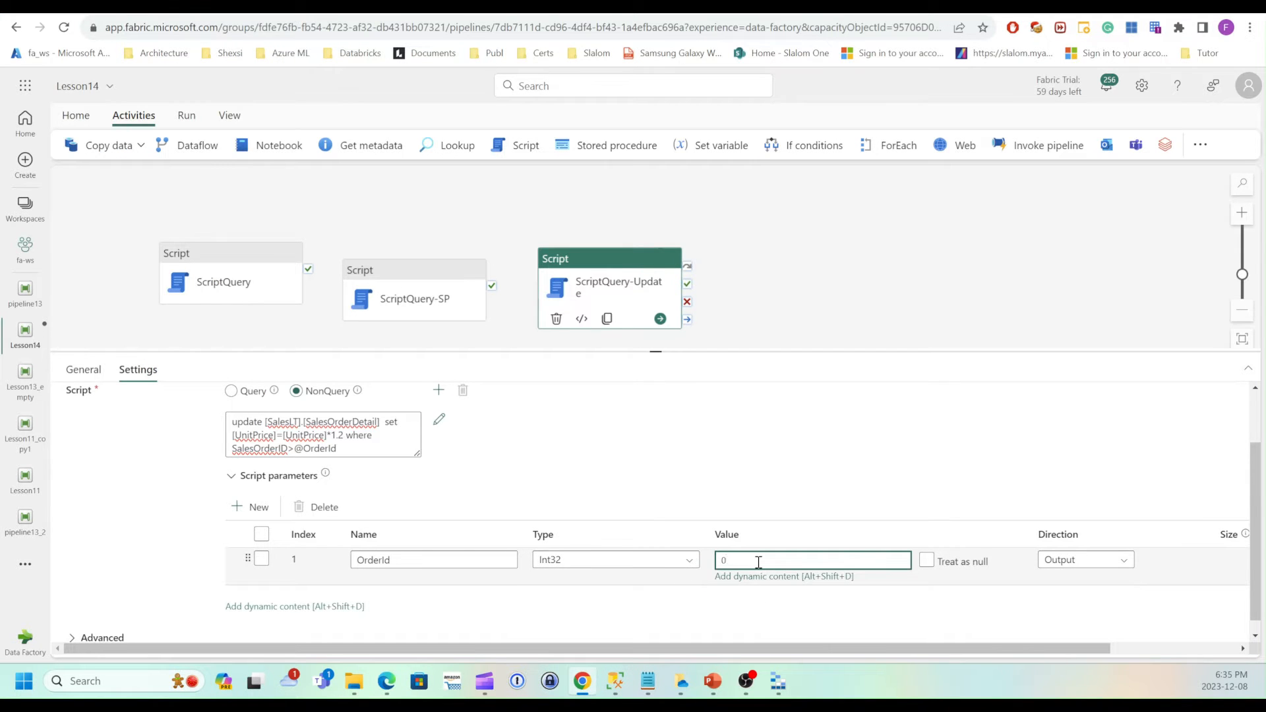
key(ctrl+v)
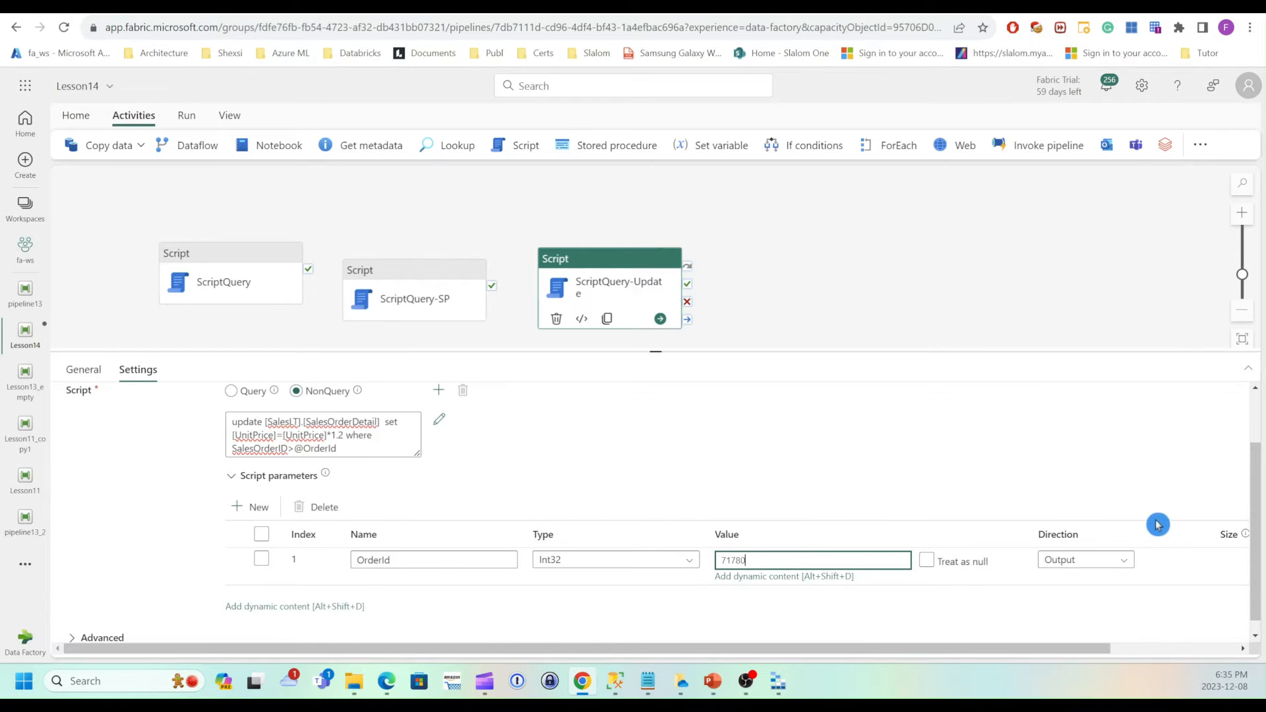
Change the OrderId parameter's direction to Input.
click(1124, 565)
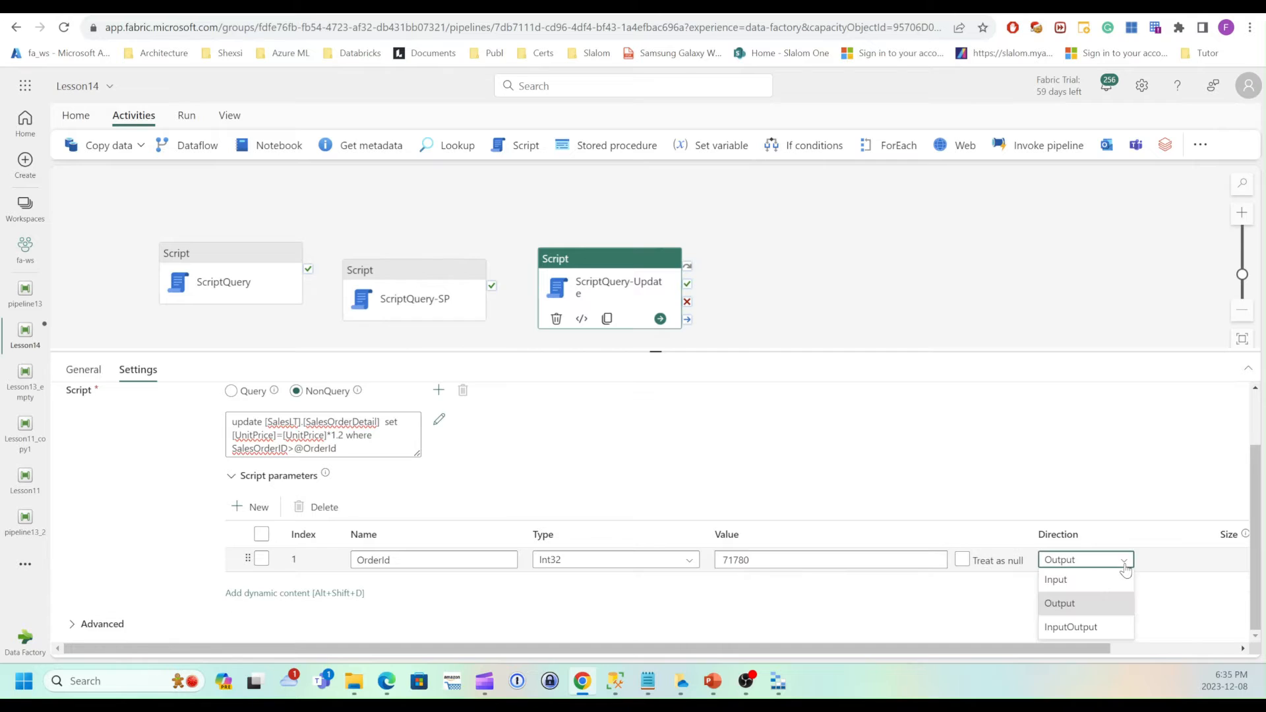
click(1075, 586)
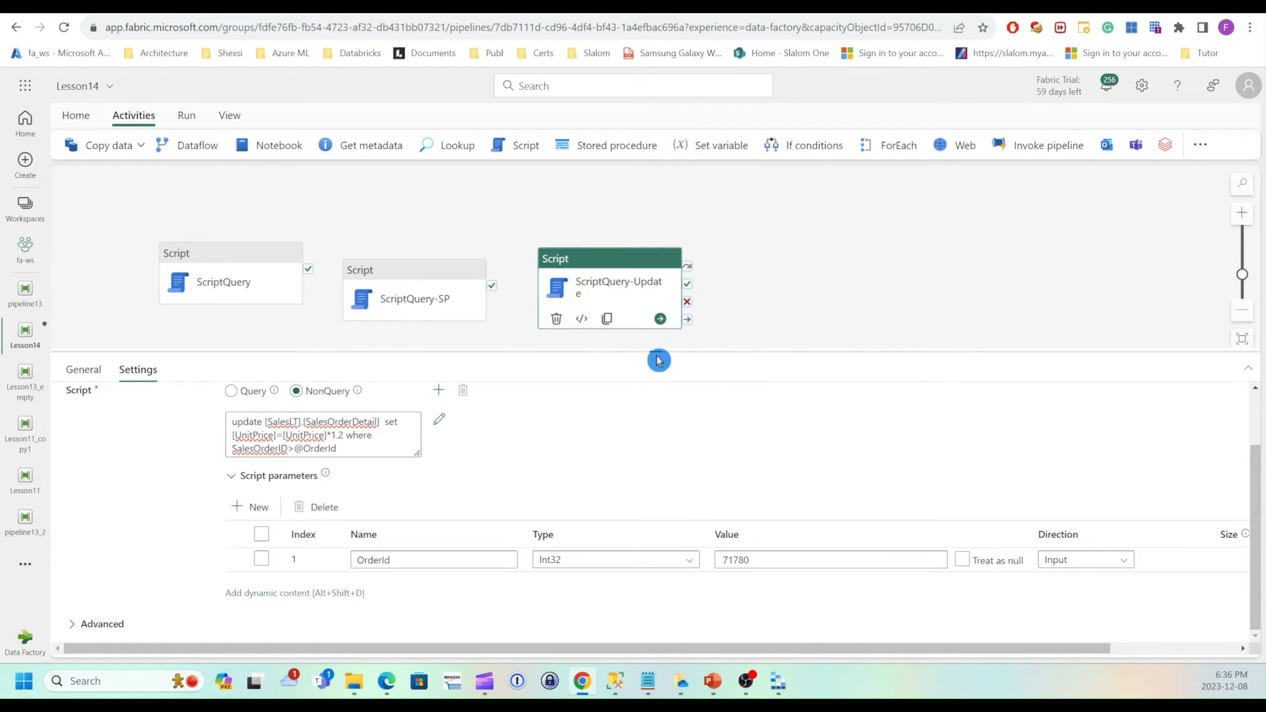
drag(656, 351, 655, 386)
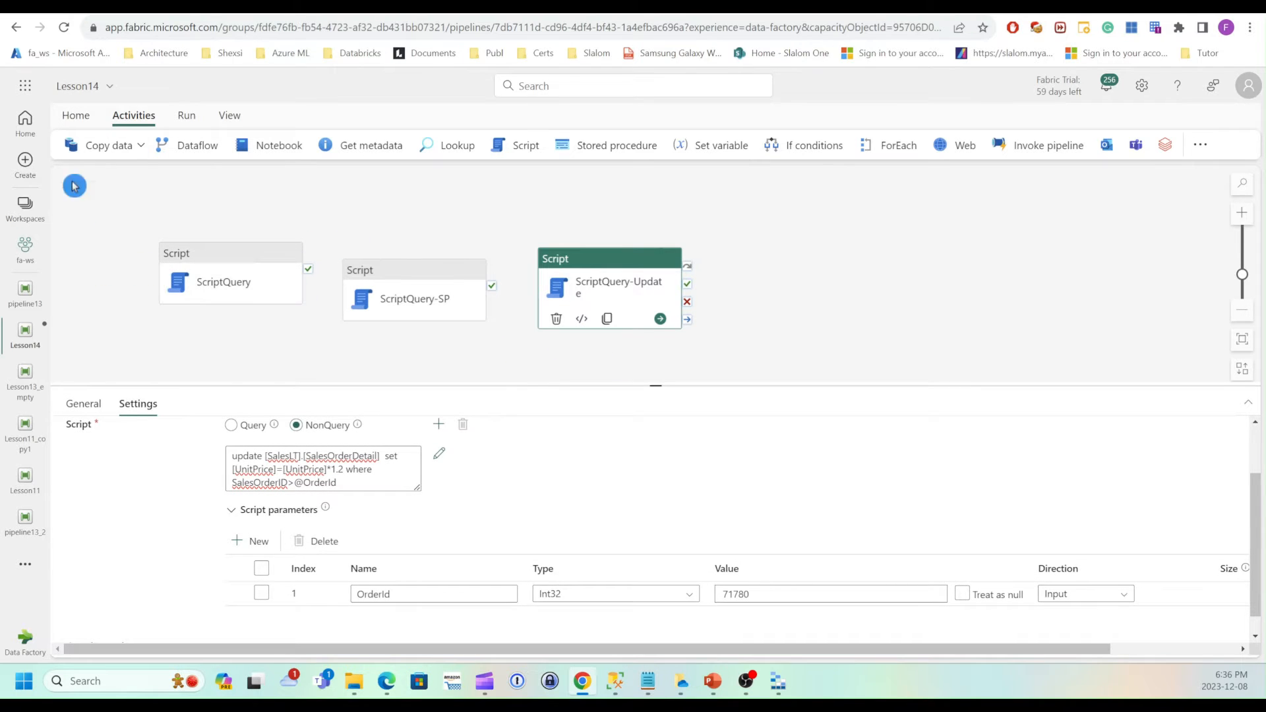
Save the pipeline and run it.
click(76, 116)
click(71, 145)
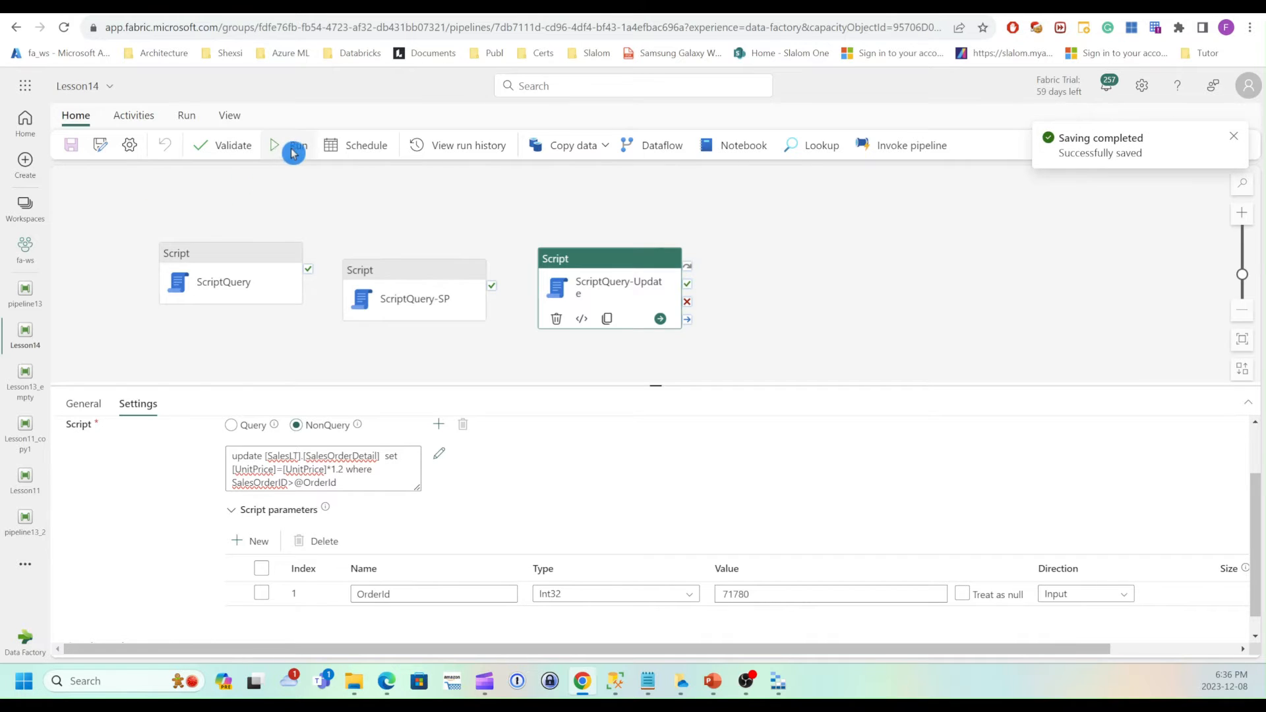
click(293, 151)
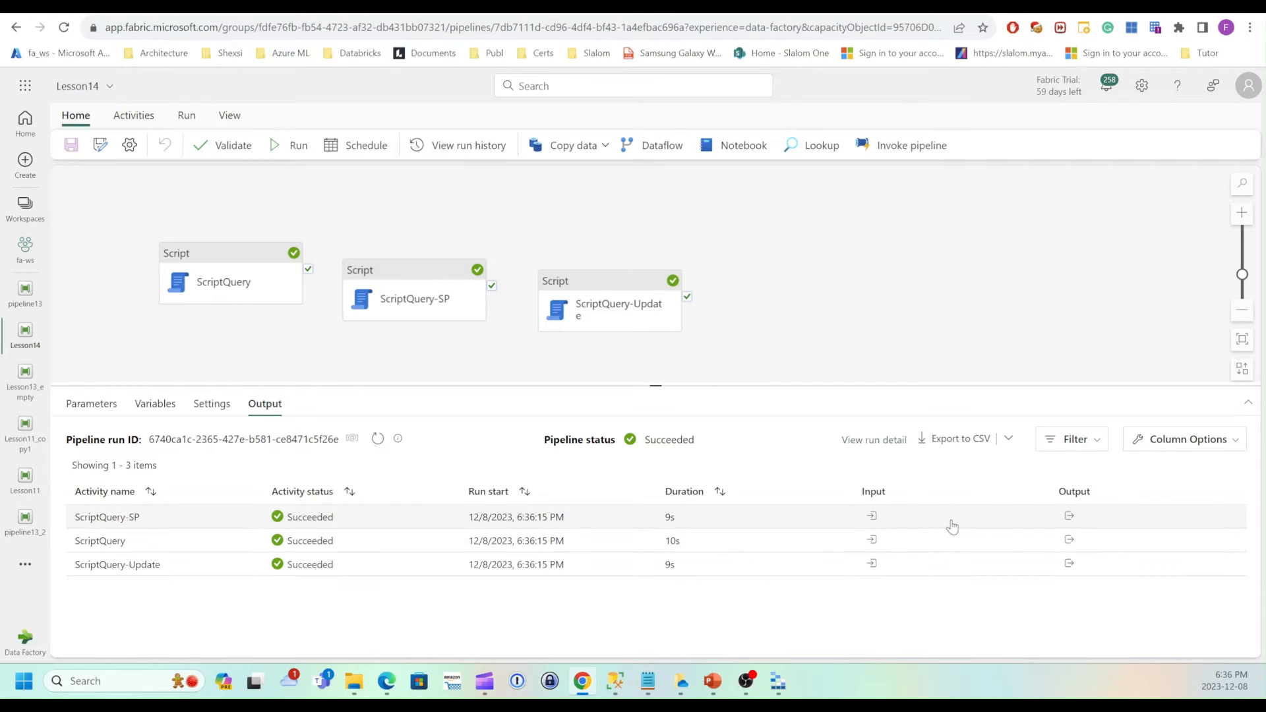
Examine the ScriptQuery activity's run output in the expanded output viewer.
click(1068, 541)
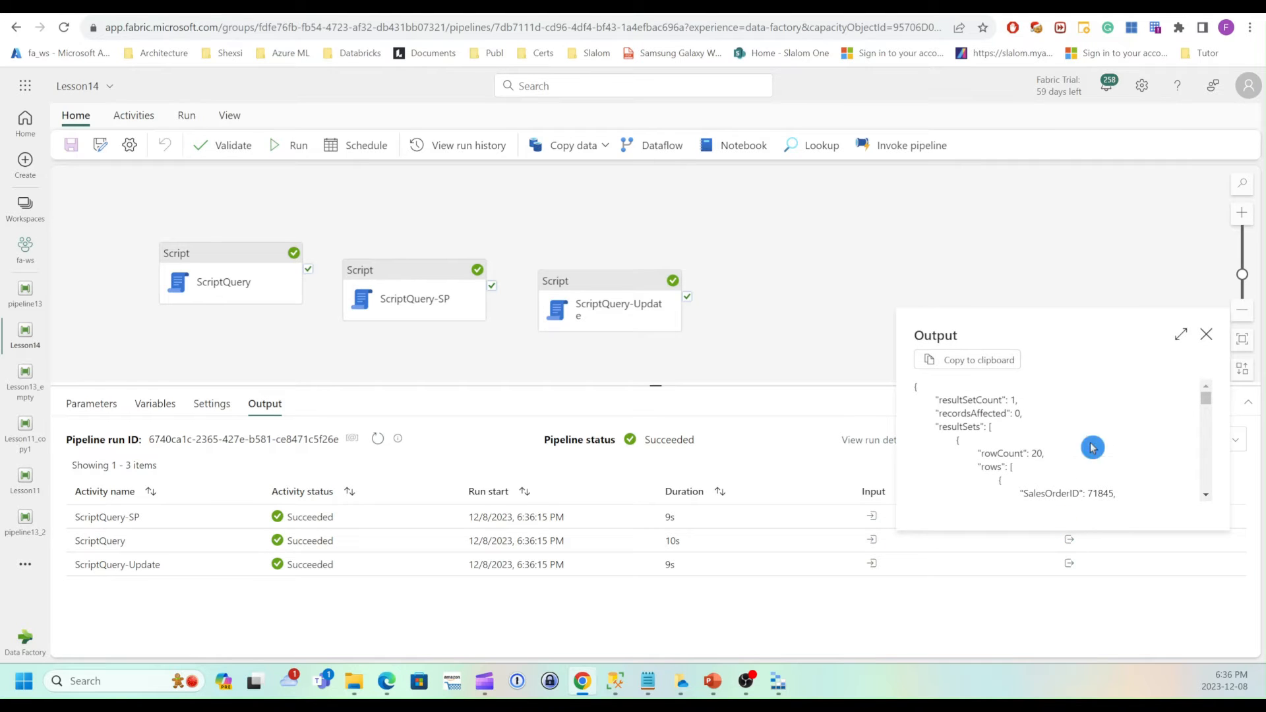
click(1181, 335)
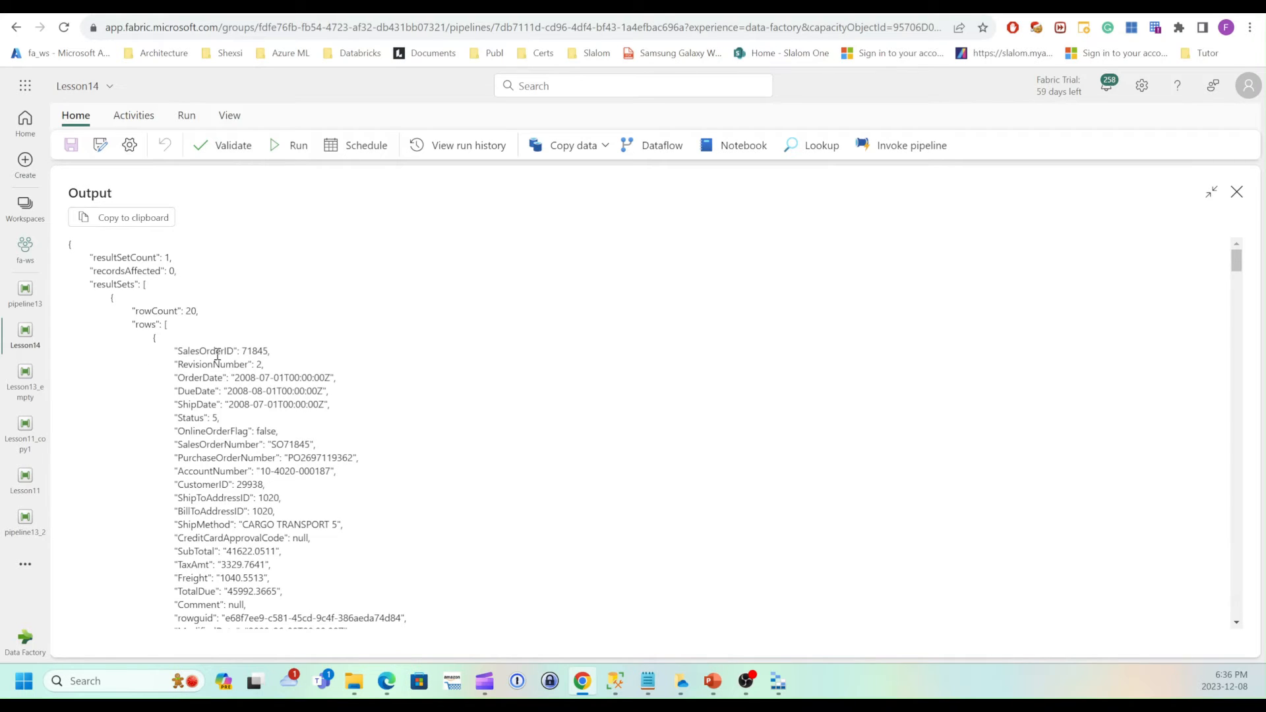
click(169, 328)
scroll(208, 343, down, 9)
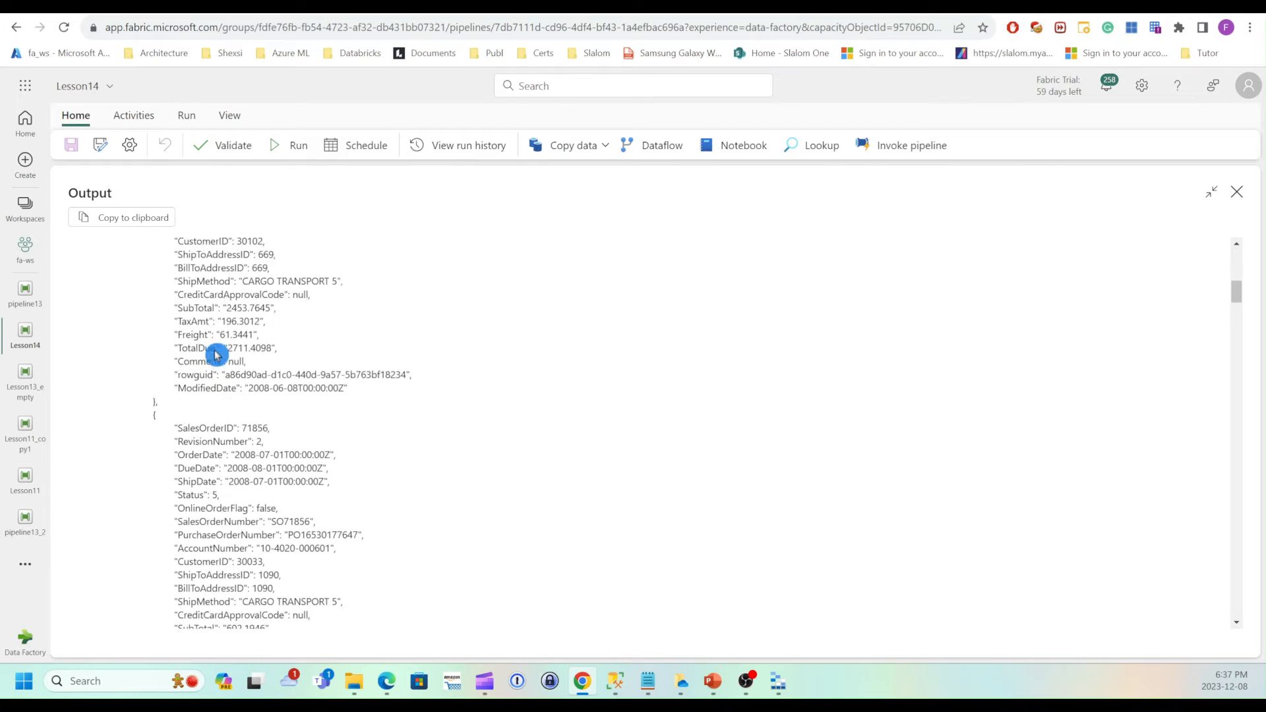
scroll(215, 356, down, 3)
click(1237, 192)
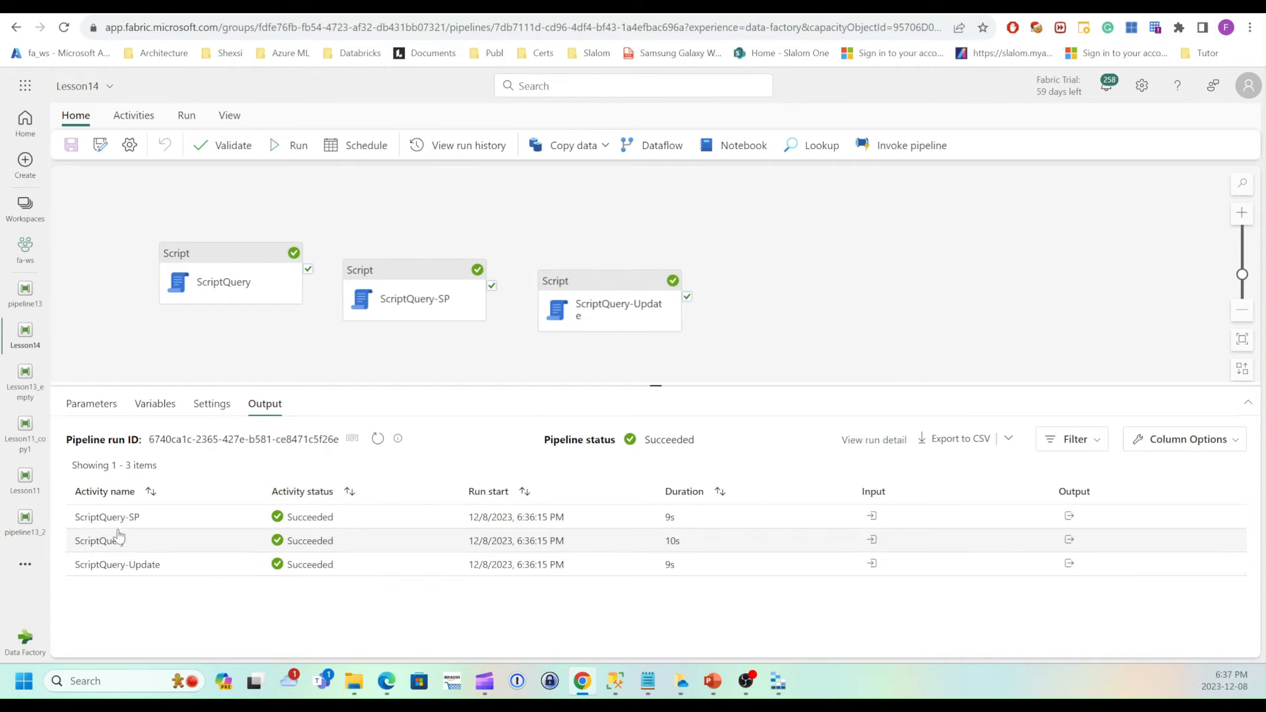
Inspect the run outputs of the ScriptQuery-SP and ScriptQuery-Update activities.
click(1076, 525)
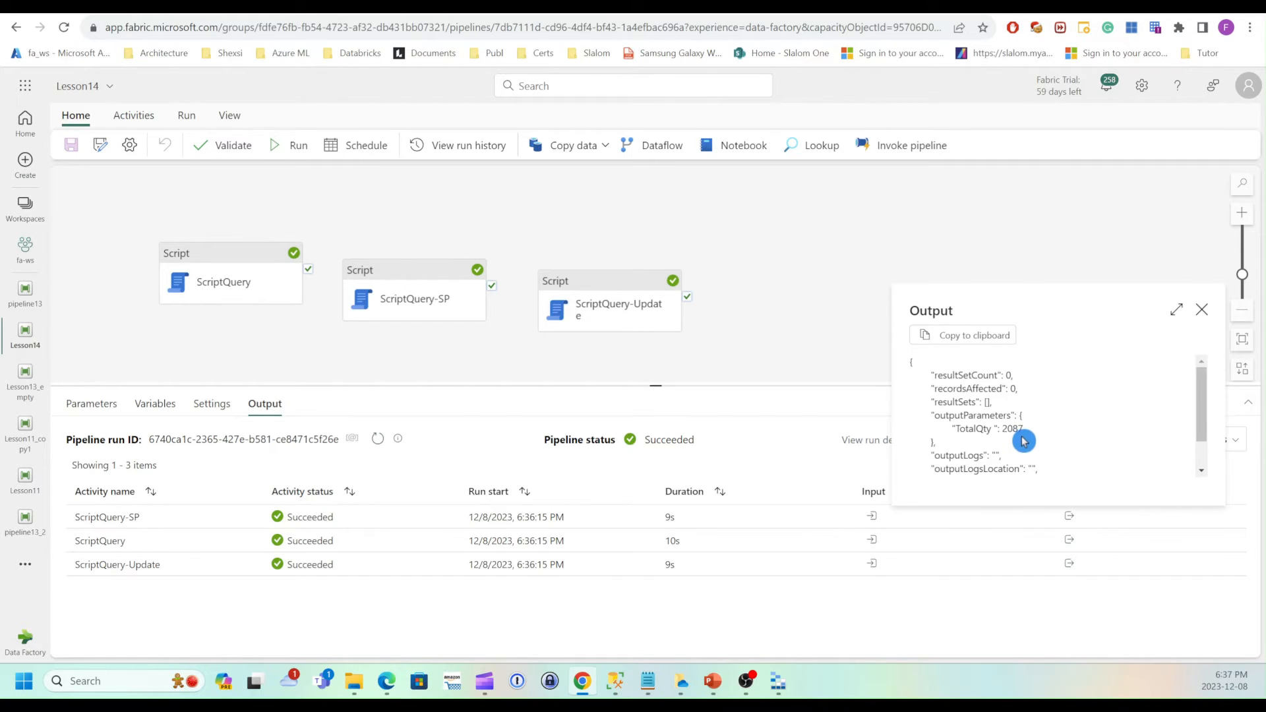
click(1201, 310)
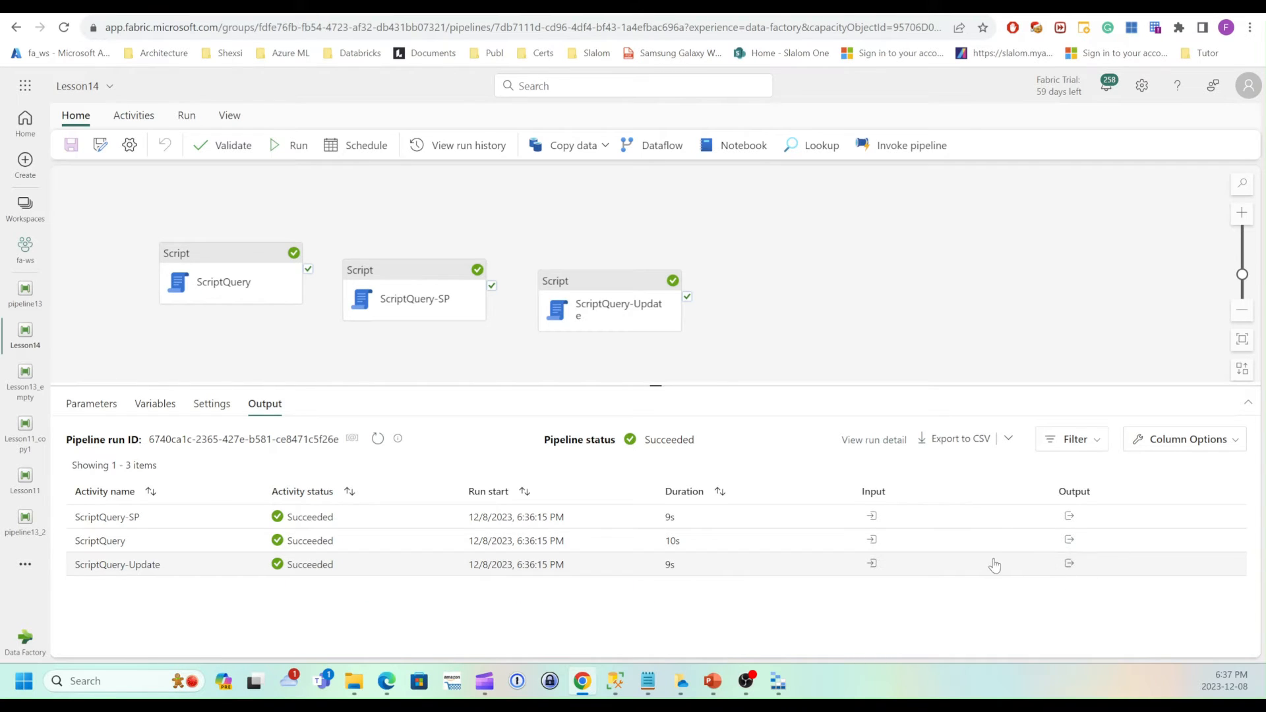
click(1069, 563)
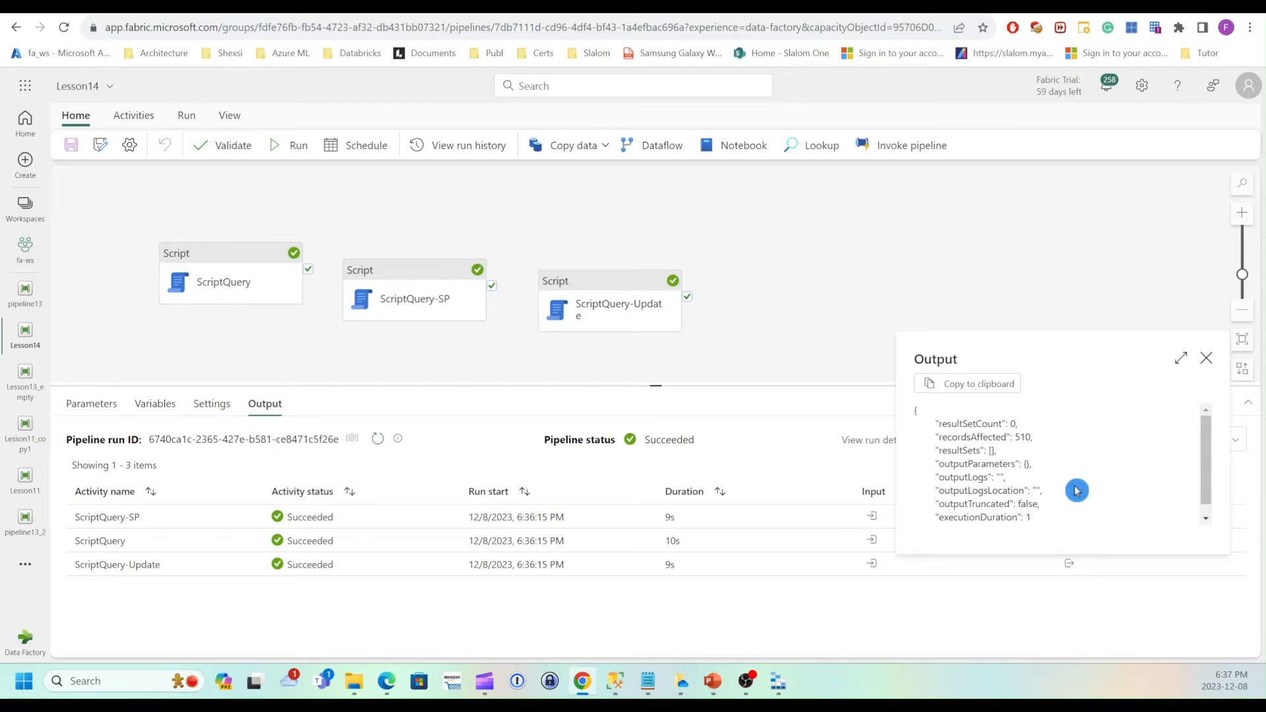
scroll(1080, 456, down, 1)
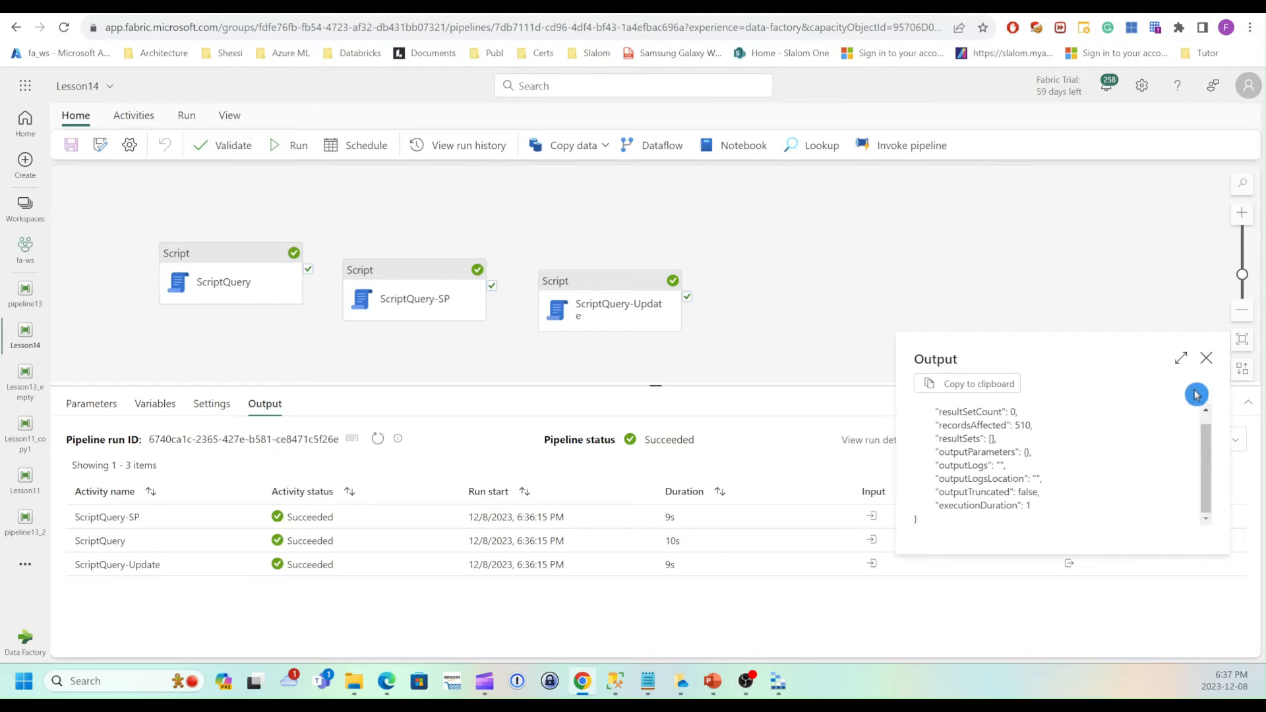
click(1206, 359)
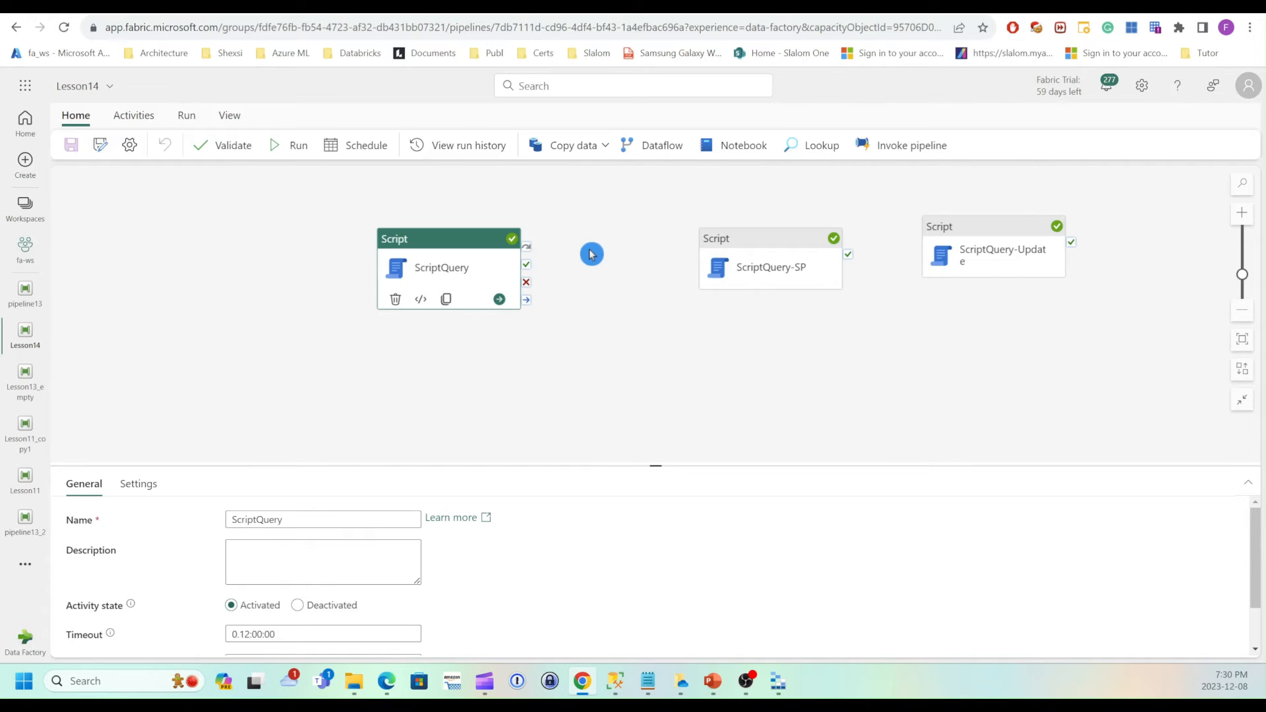
Add a ForEach activity to the canvas, connected after ScriptQuery.
click(131, 124)
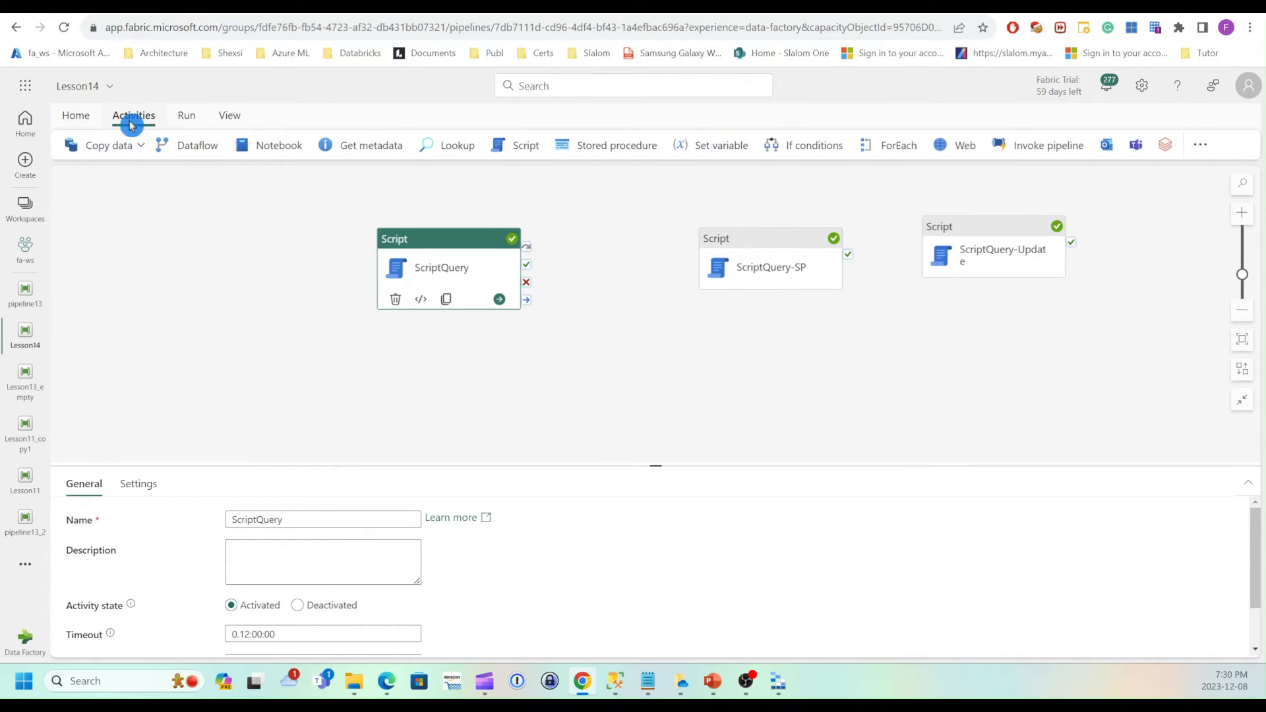
click(895, 146)
drag(486, 275, 562, 321)
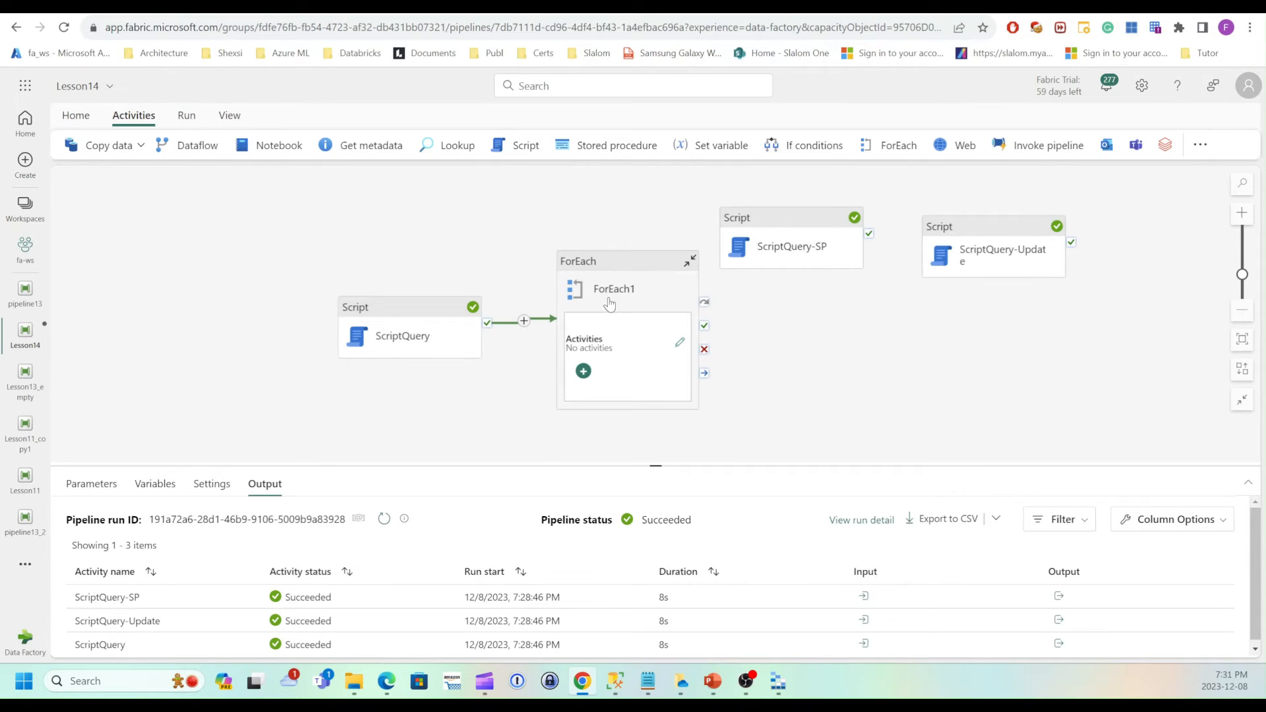
Rename the ForEach activity to ForEach SalesOrder.
click(636, 293)
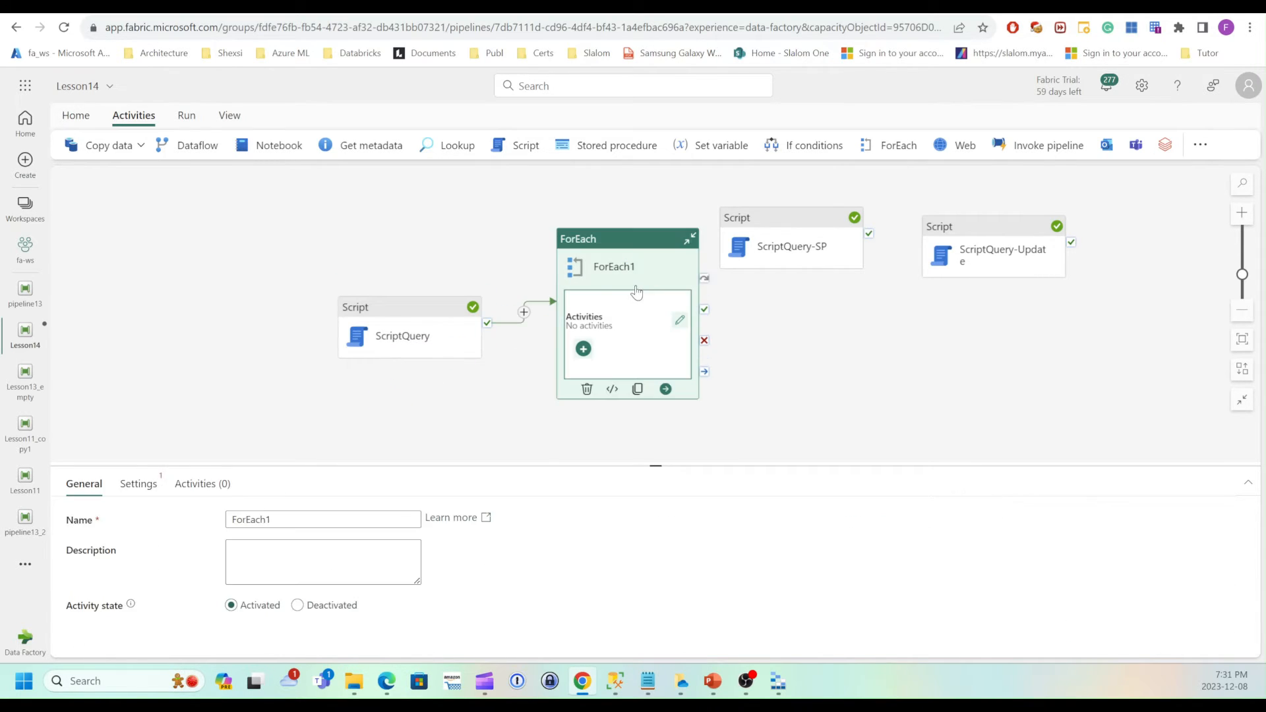
click(145, 489)
click(240, 537)
click(83, 484)
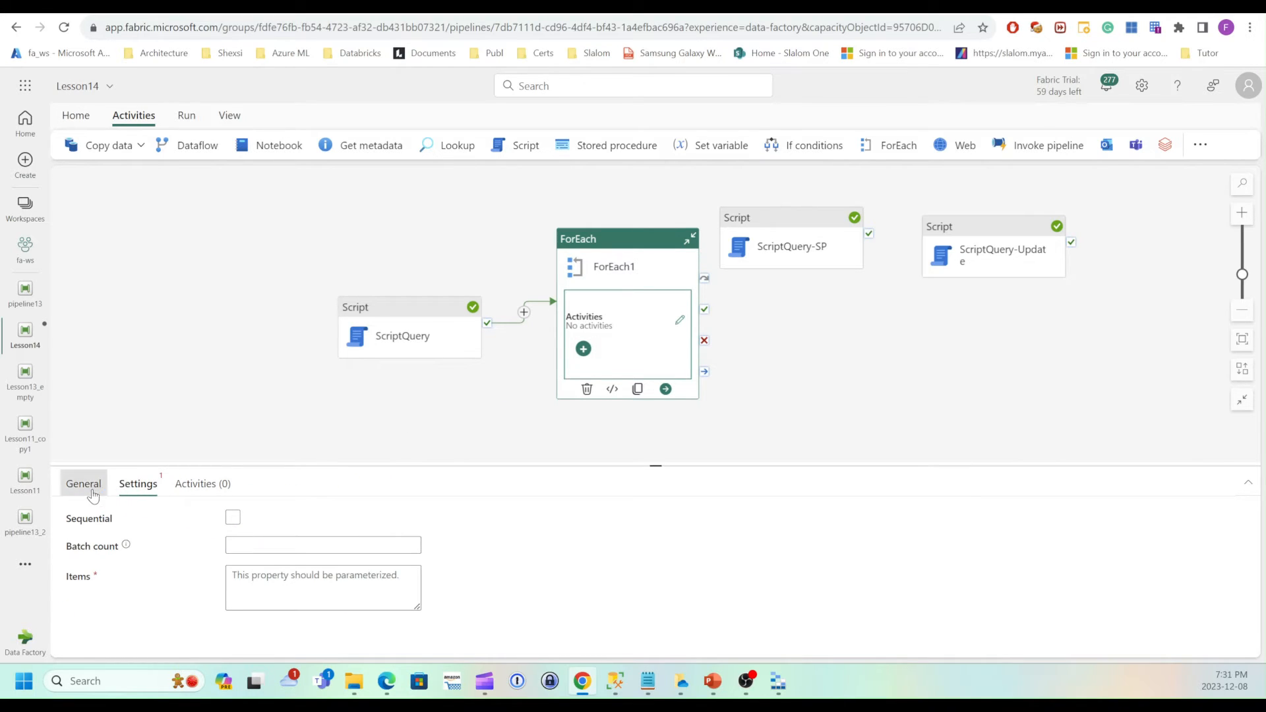
drag(267, 519, 287, 513)
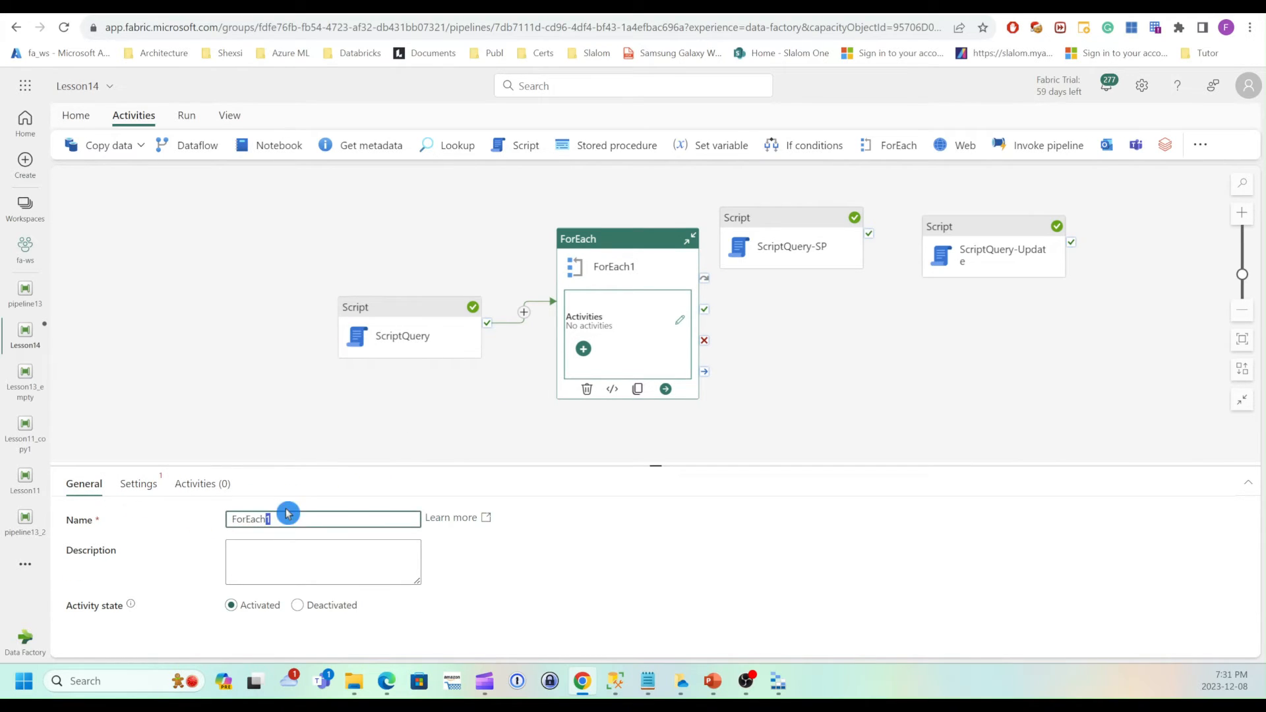
text(-)
text(Sa)
text(lesOrder)
click(285, 356)
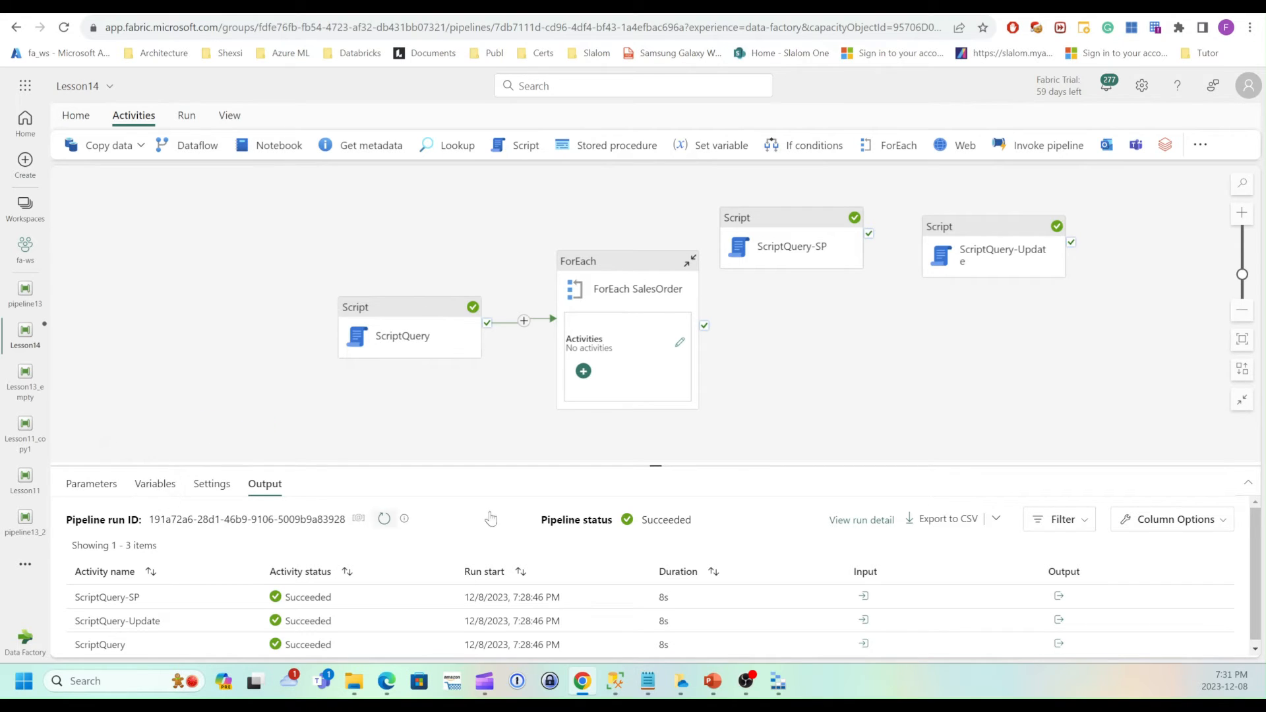
Add a pipeline variable named SalesOrderIdVar of type Integer.
drag(664, 465, 663, 460)
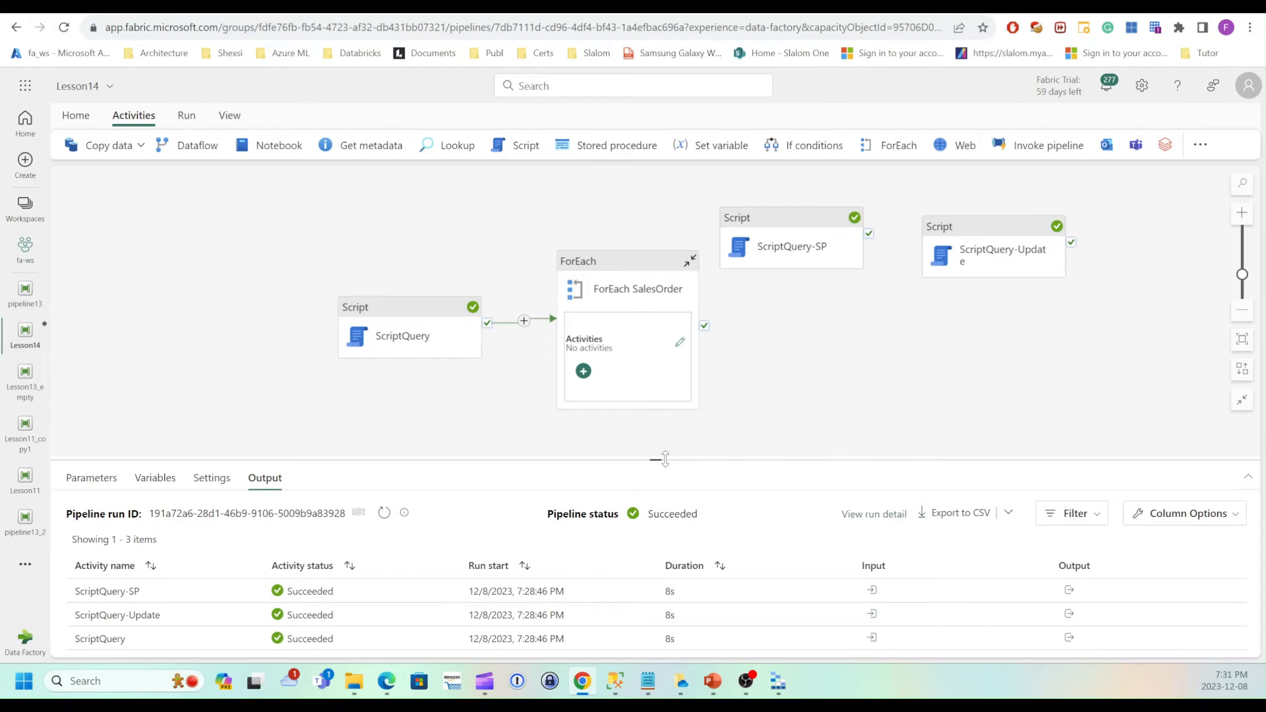
click(420, 427)
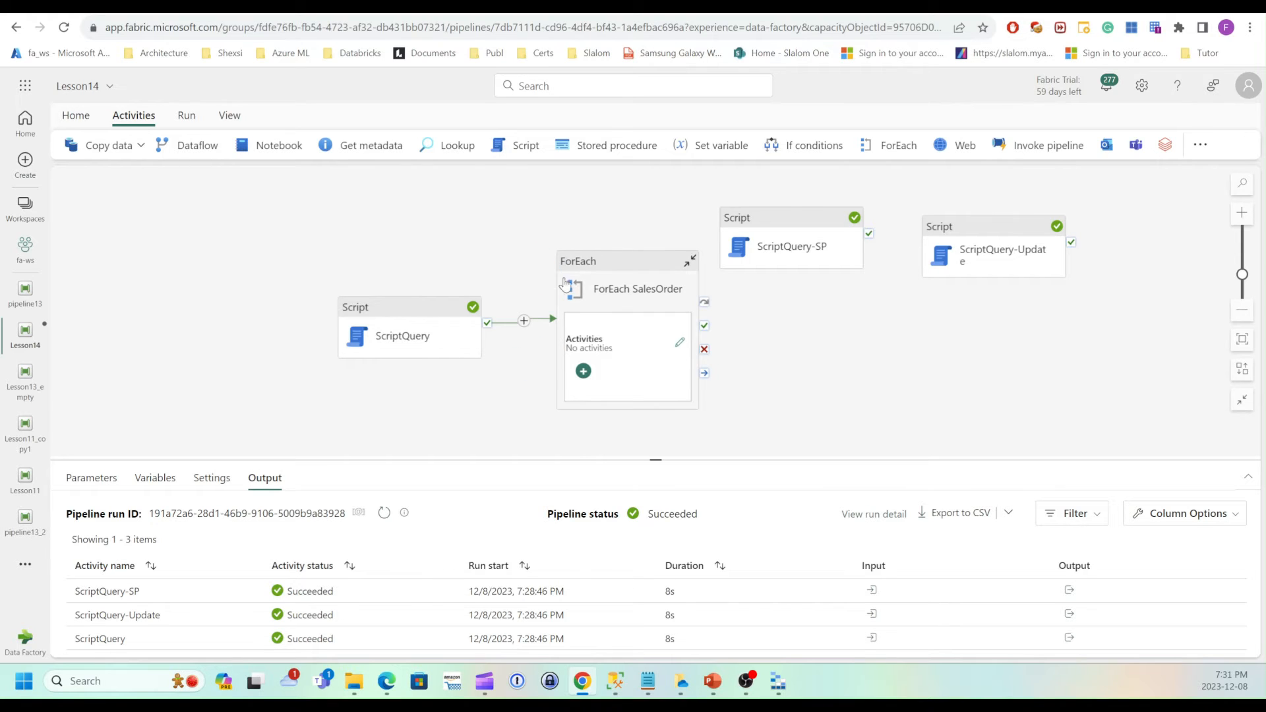
click(427, 396)
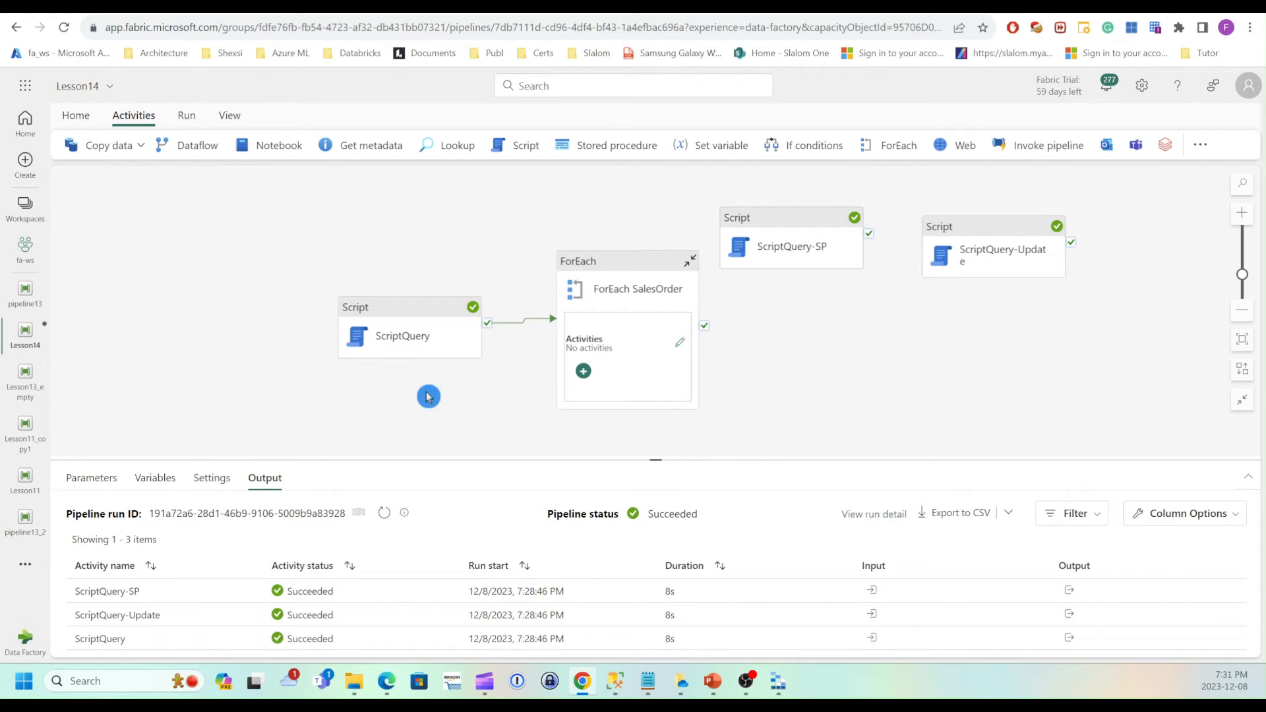
click(174, 478)
click(93, 518)
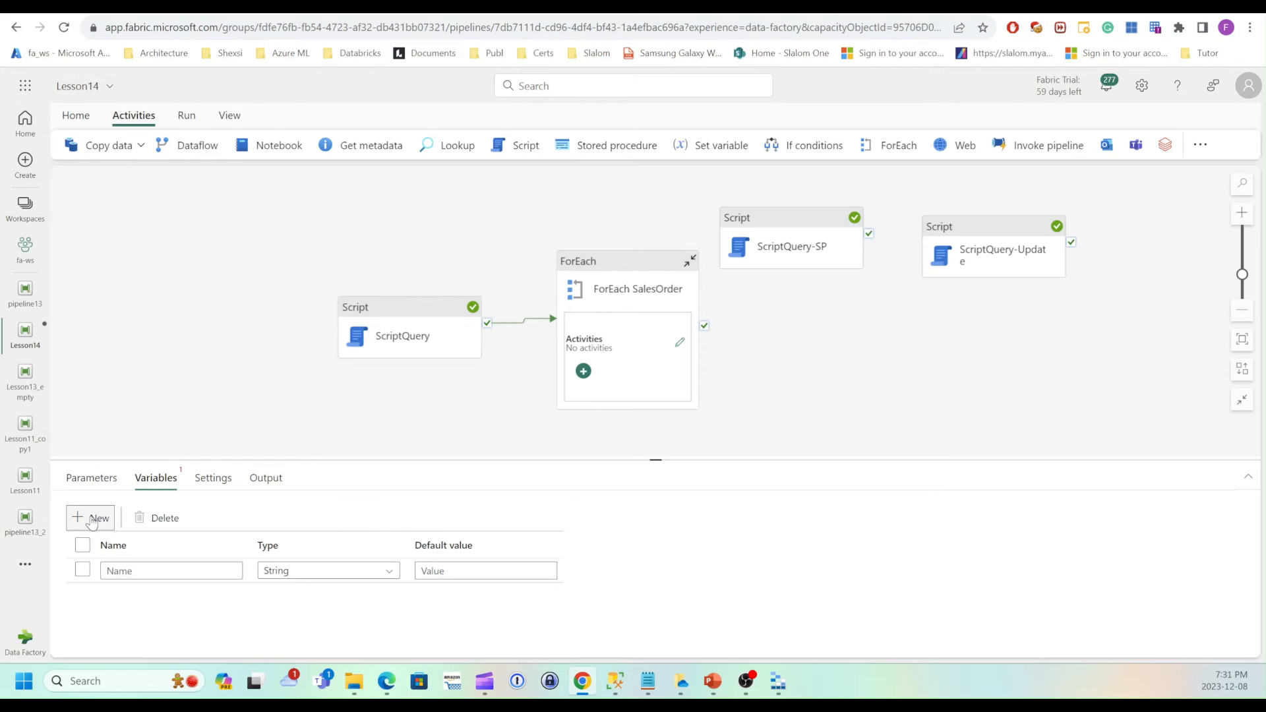
click(141, 571)
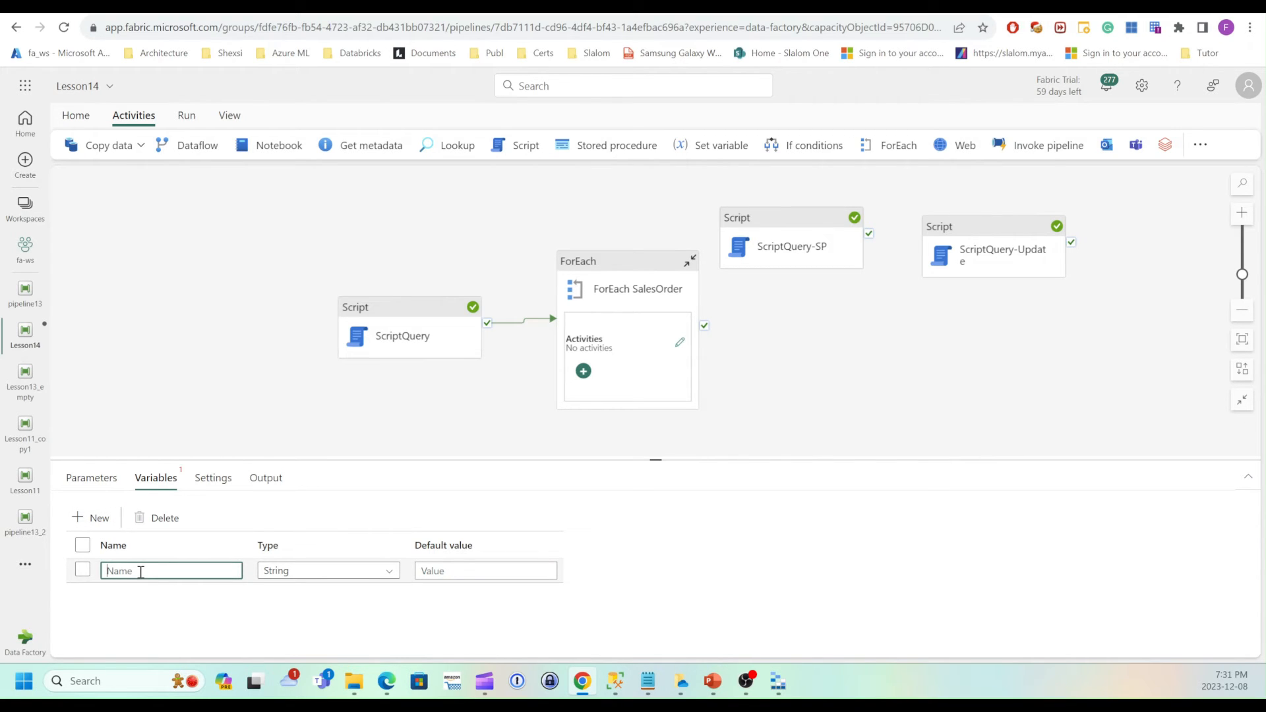
text(SalesOrderIdVar)
click(330, 574)
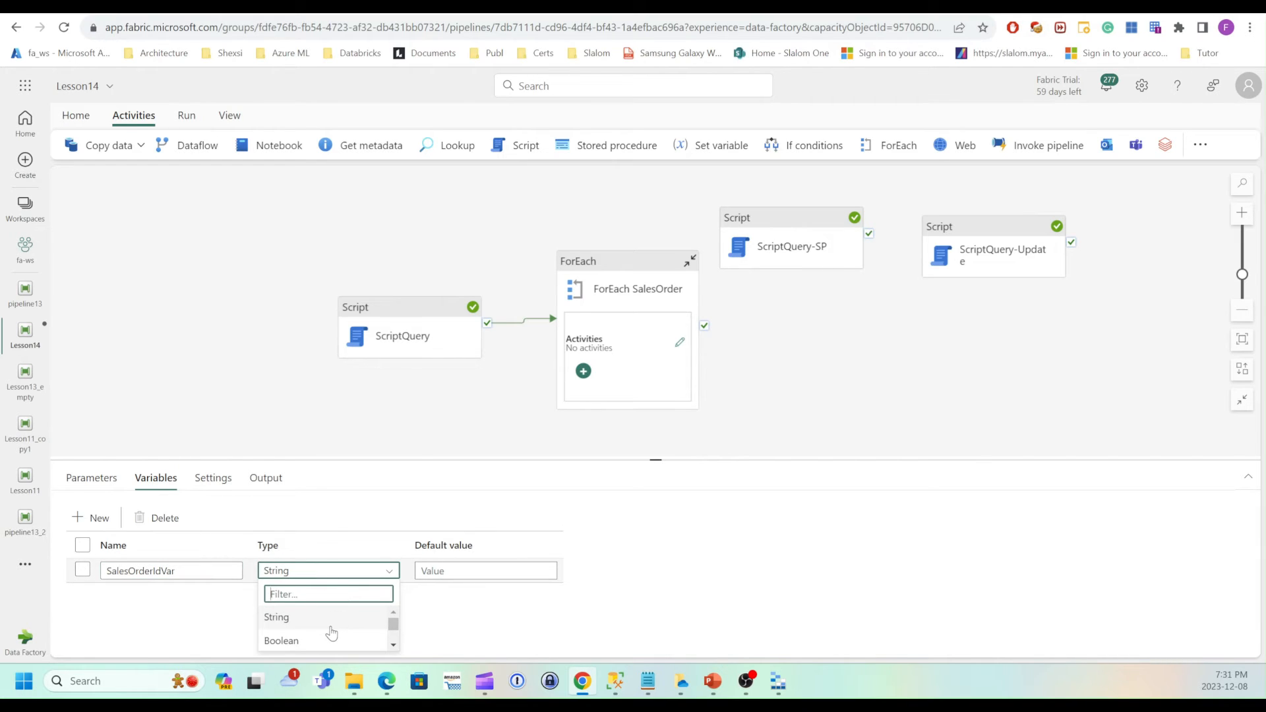
text(int)
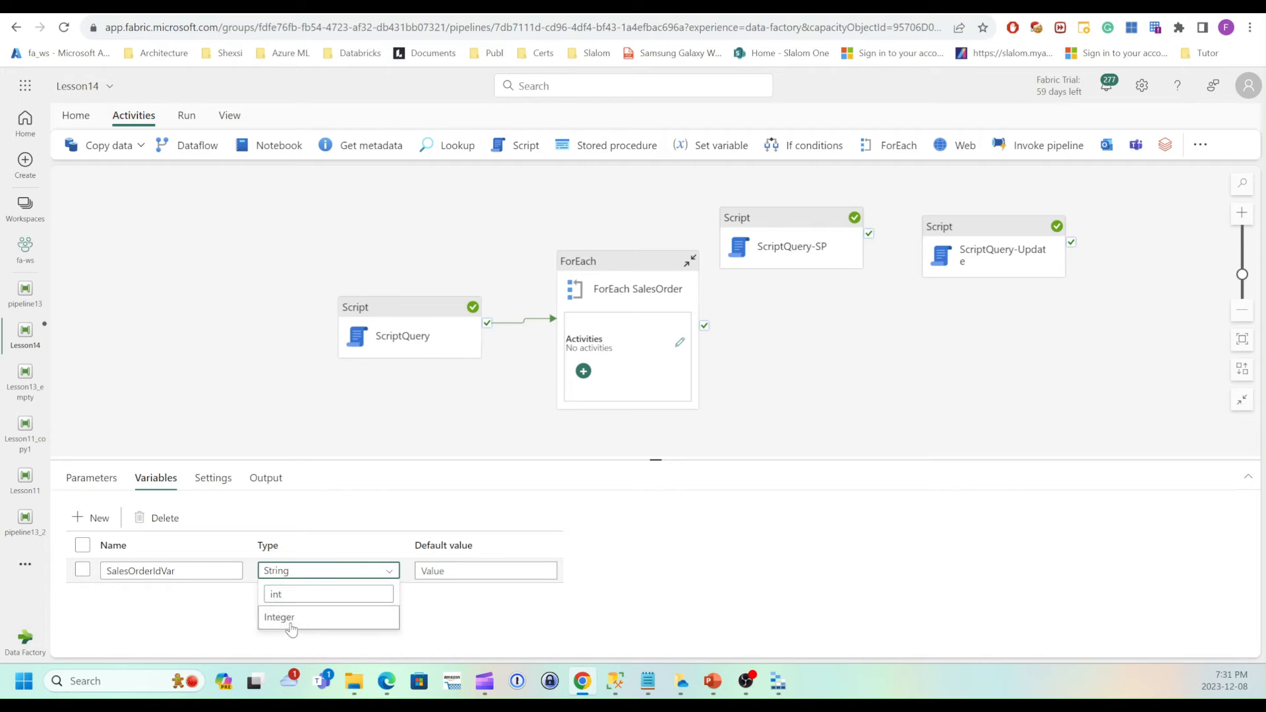
click(291, 629)
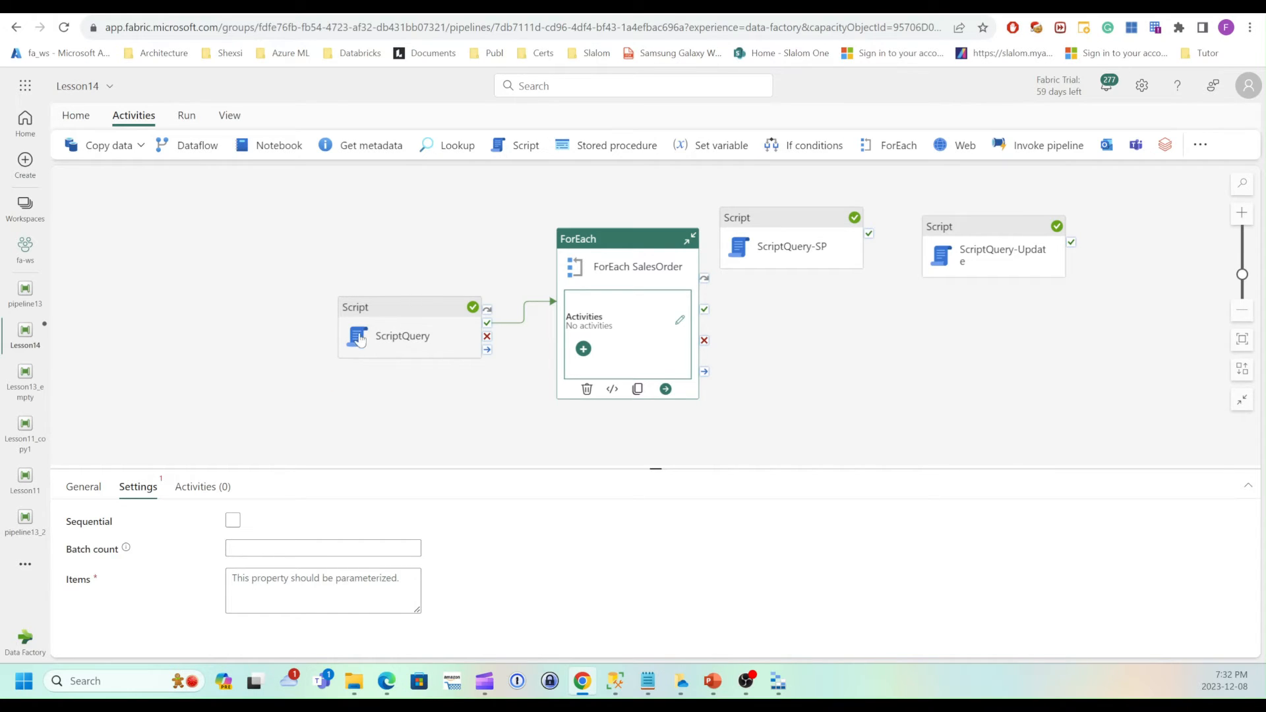
Examine the ScriptQuery activity's output JSON in the expanded viewer to find the resultSets and rows structure.
click(259, 387)
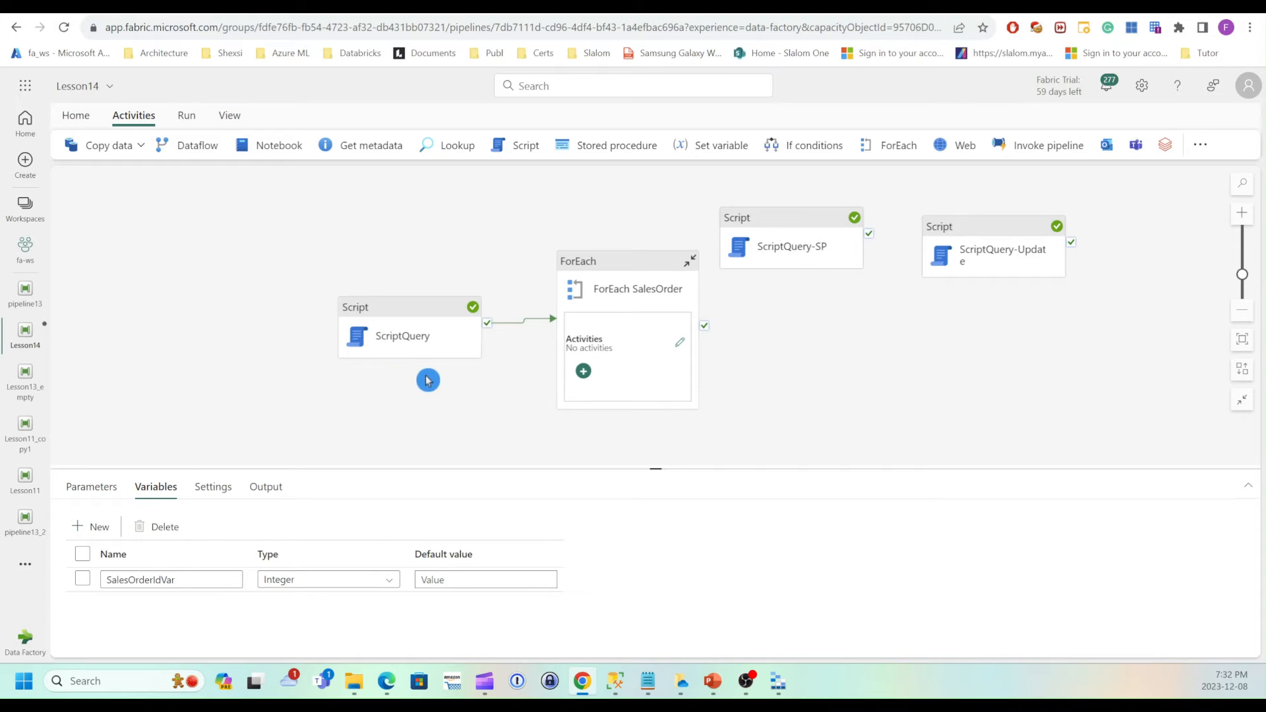
click(265, 486)
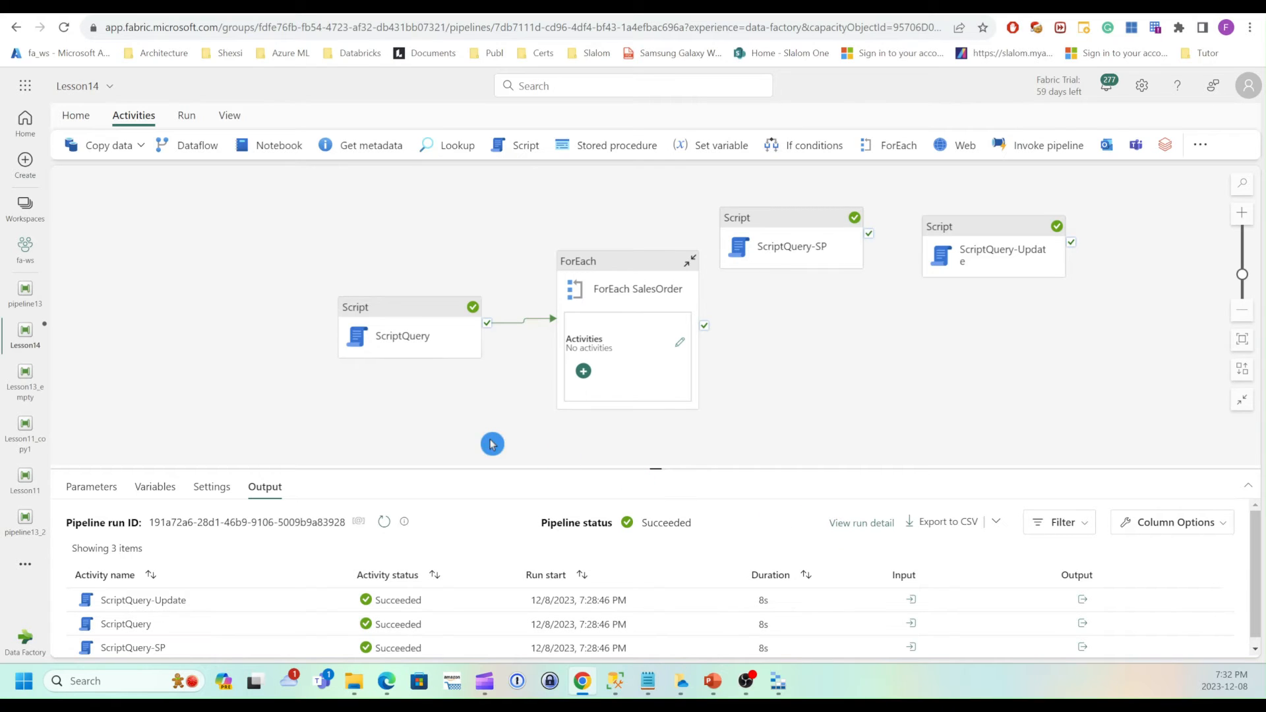
click(1081, 623)
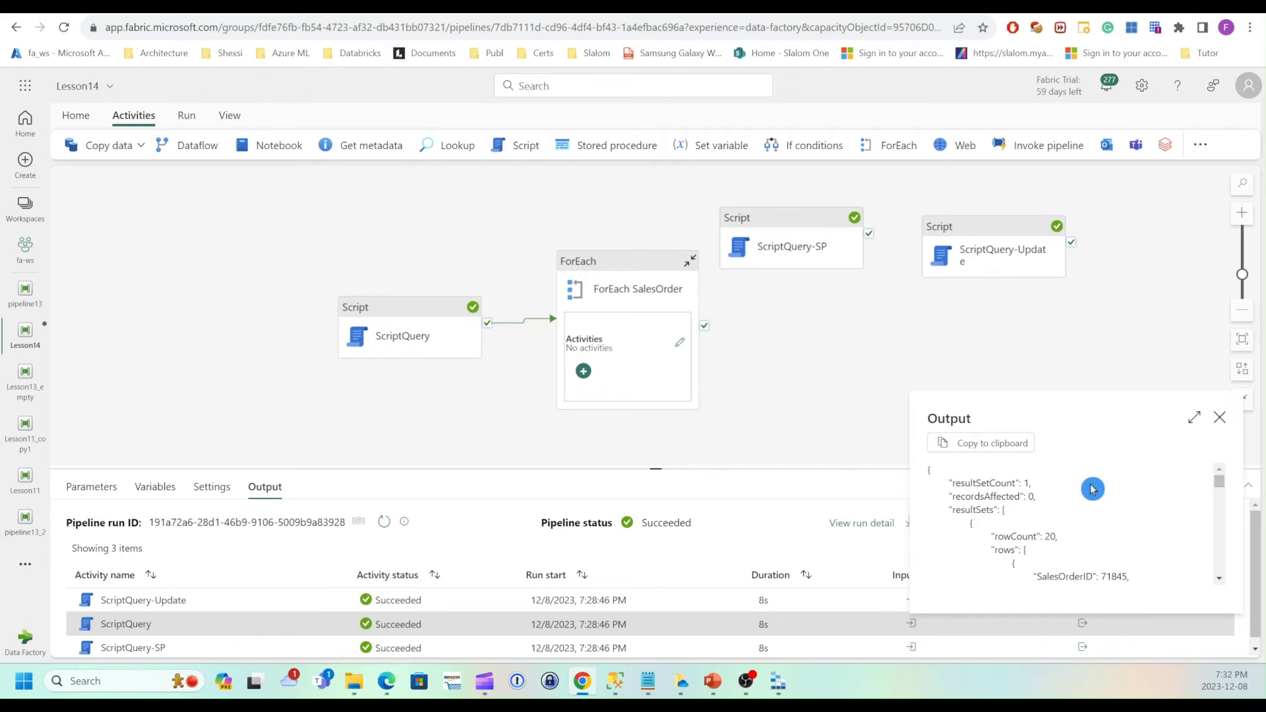
scroll(1093, 489, down, 3)
click(1194, 417)
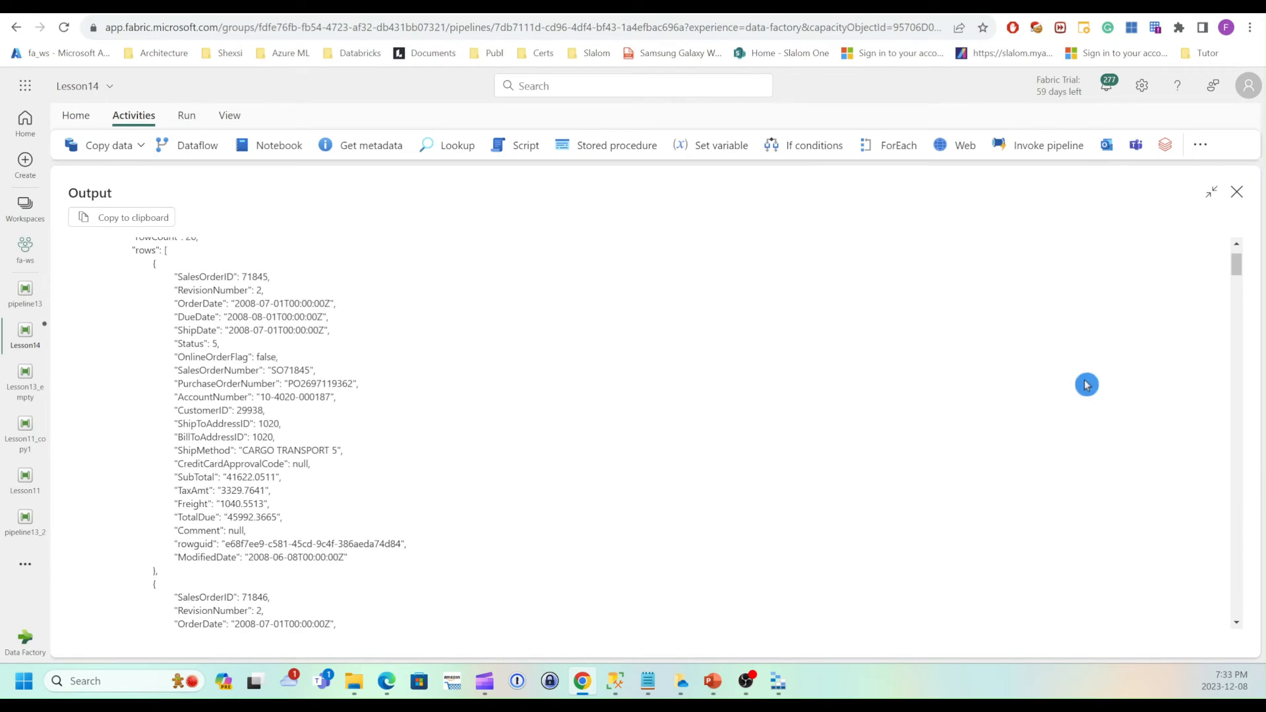
scroll(264, 333, up, 2)
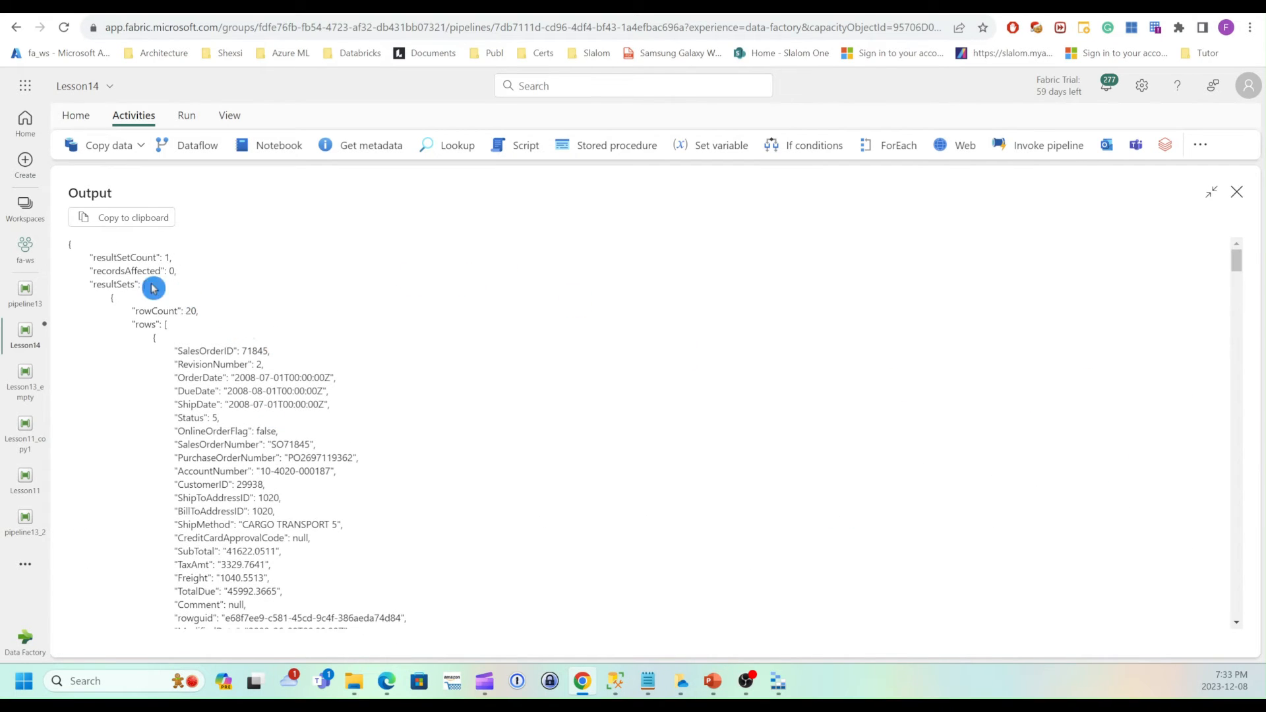
double_click(100, 285)
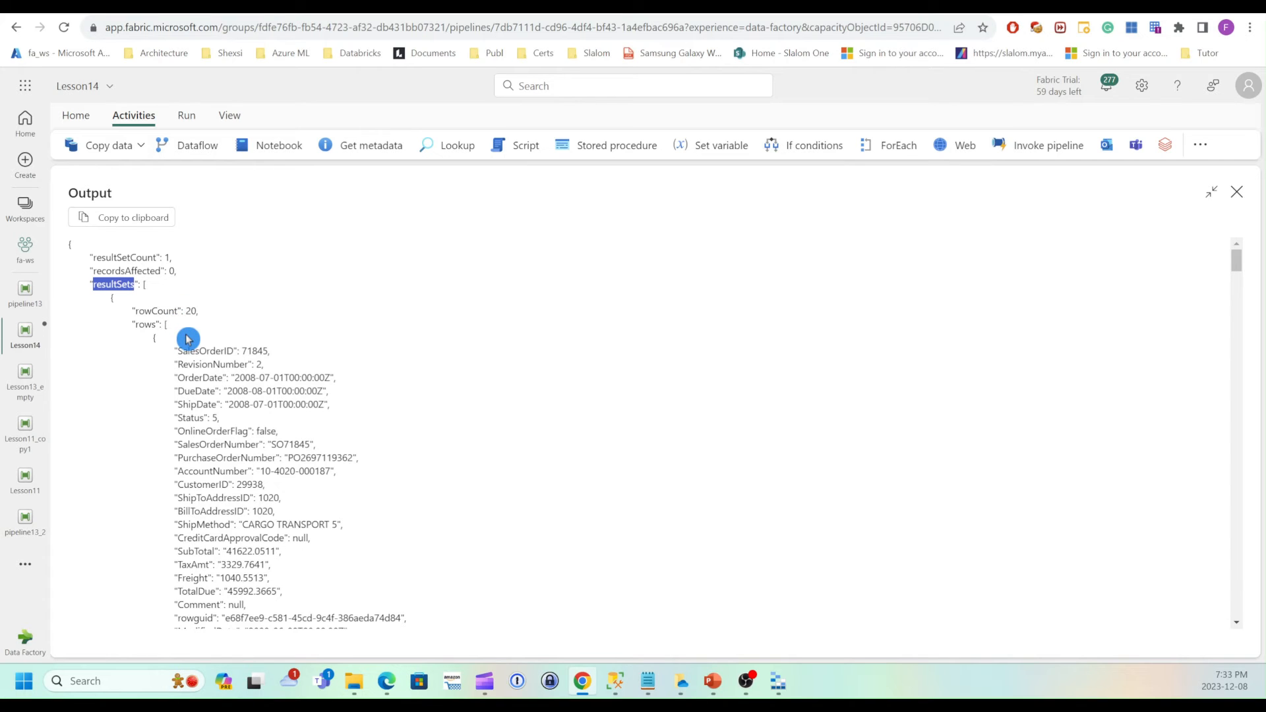
scroll(185, 337, down, 1)
scroll(185, 337, up, 1)
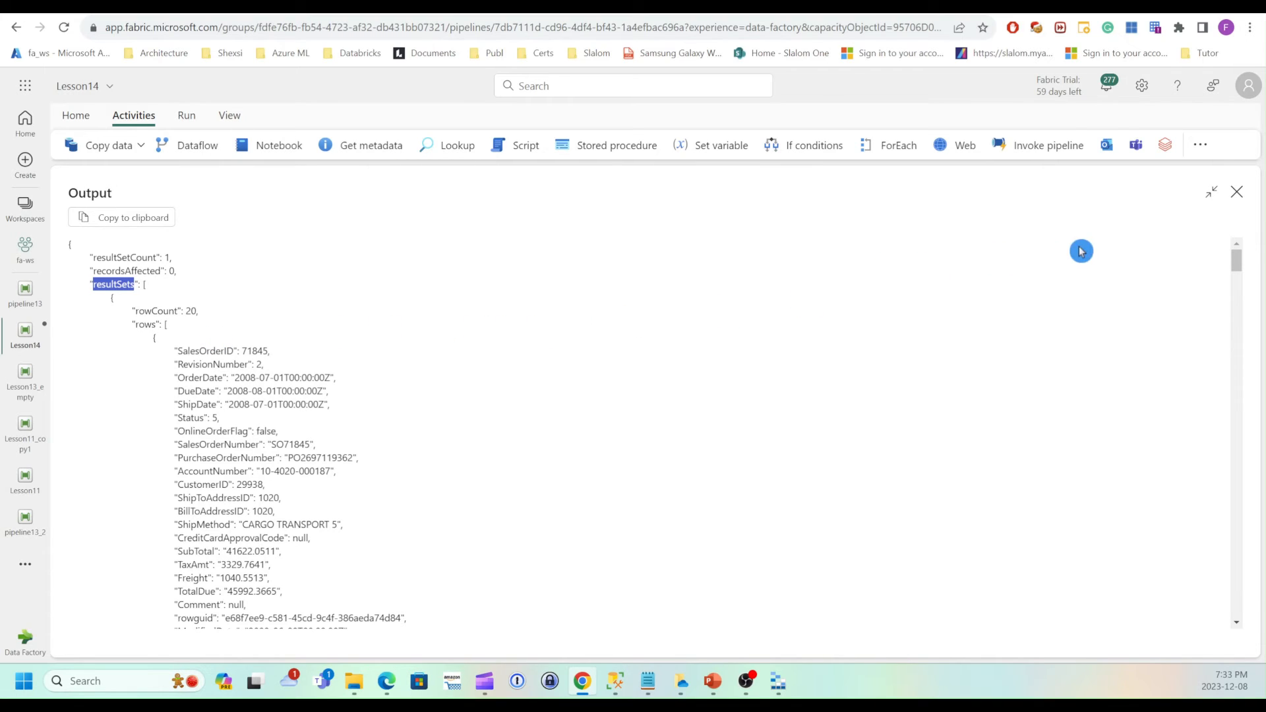
click(1237, 193)
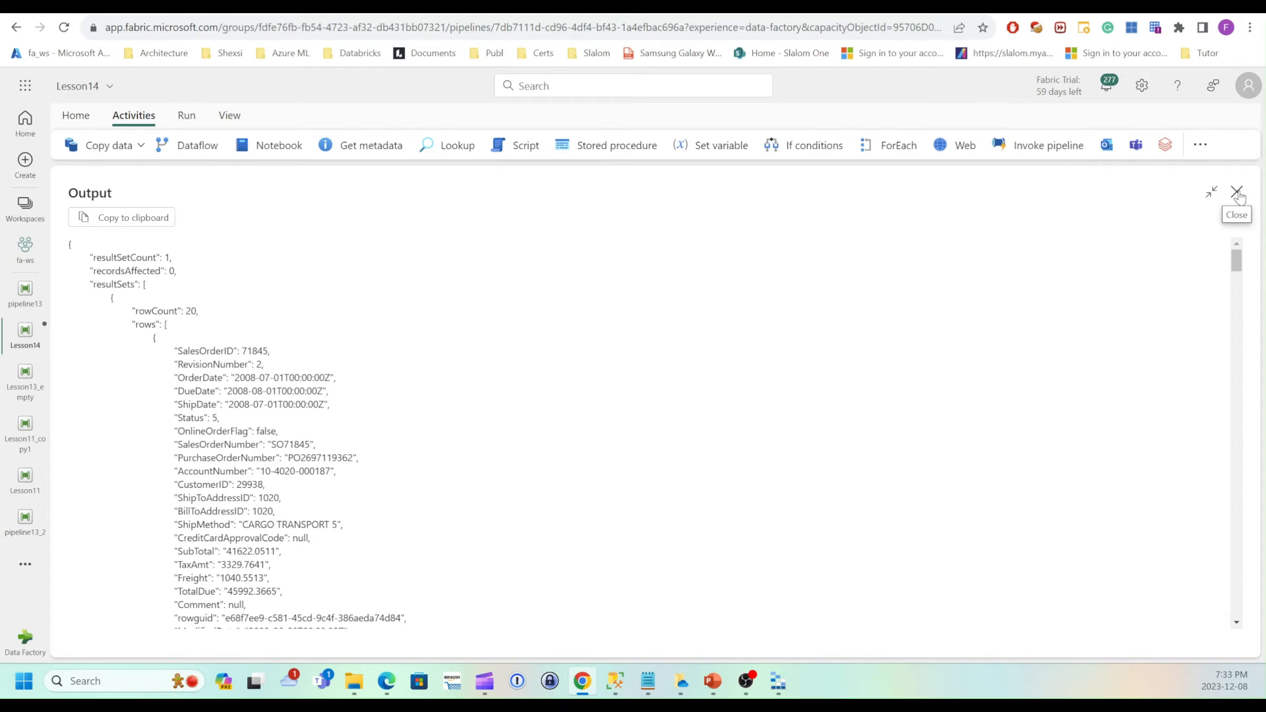
click(1237, 193)
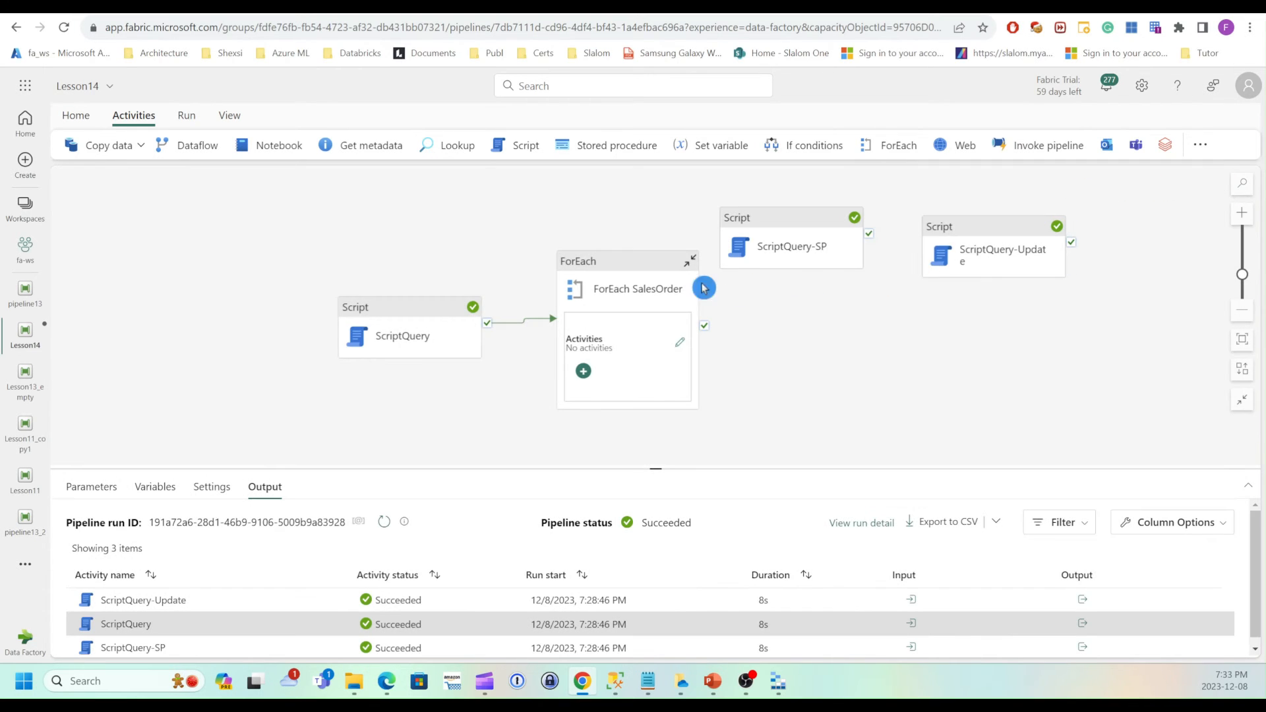
click(623, 273)
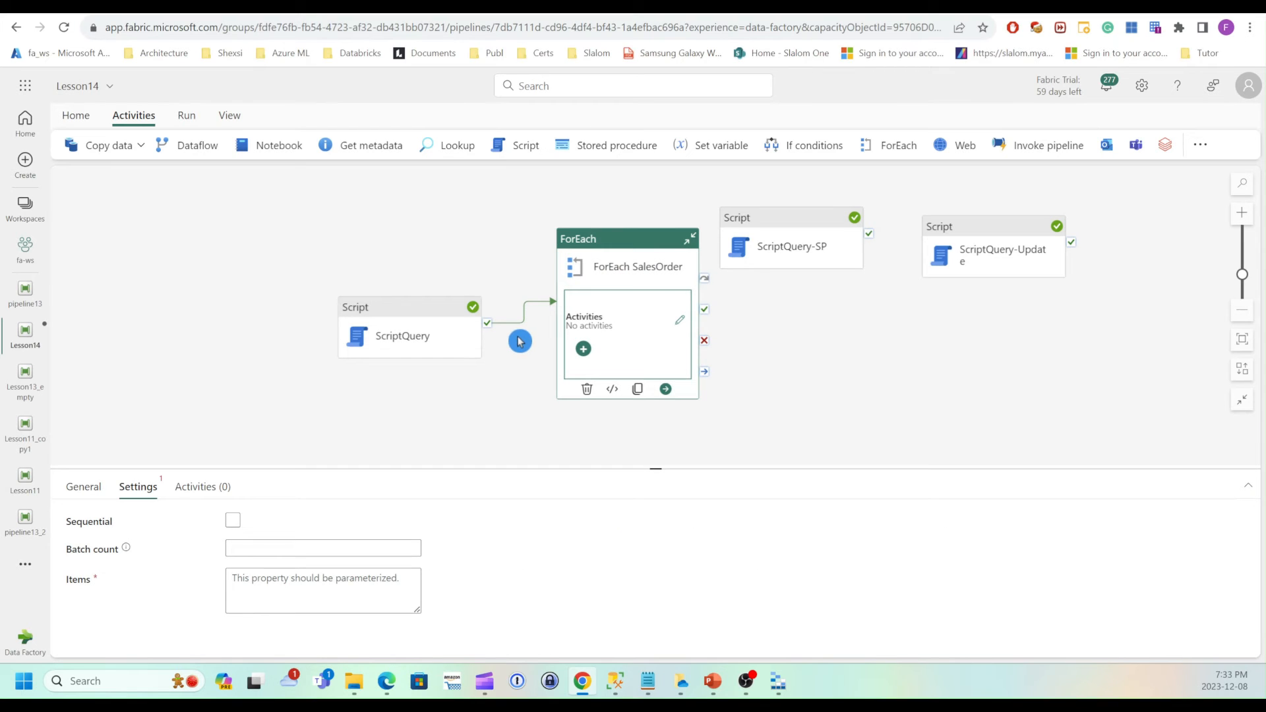
click(260, 585)
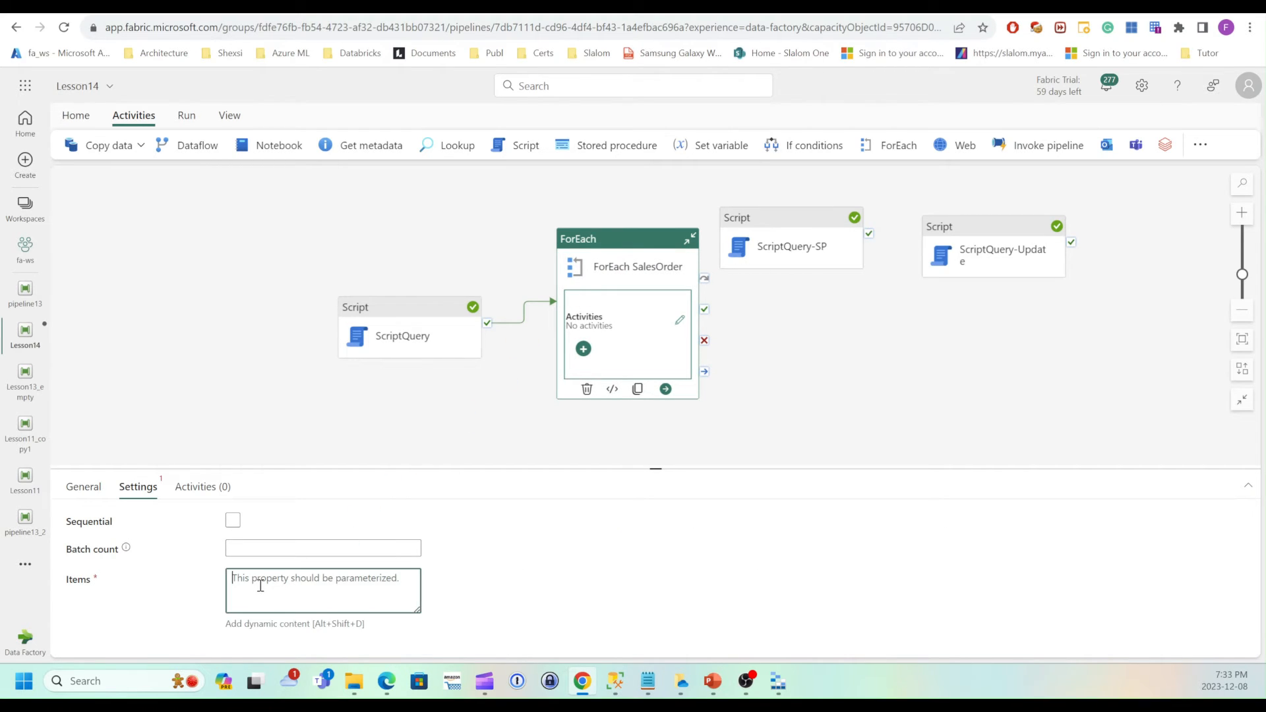
click(249, 623)
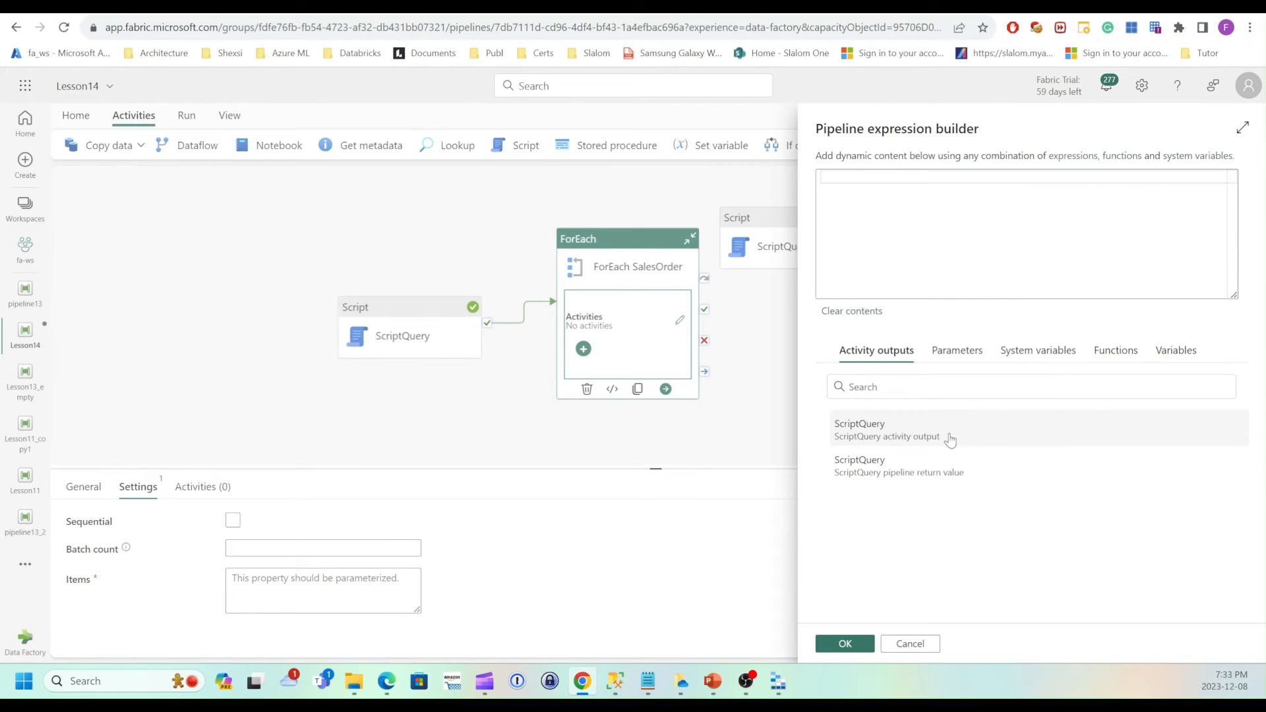
click(895, 441)
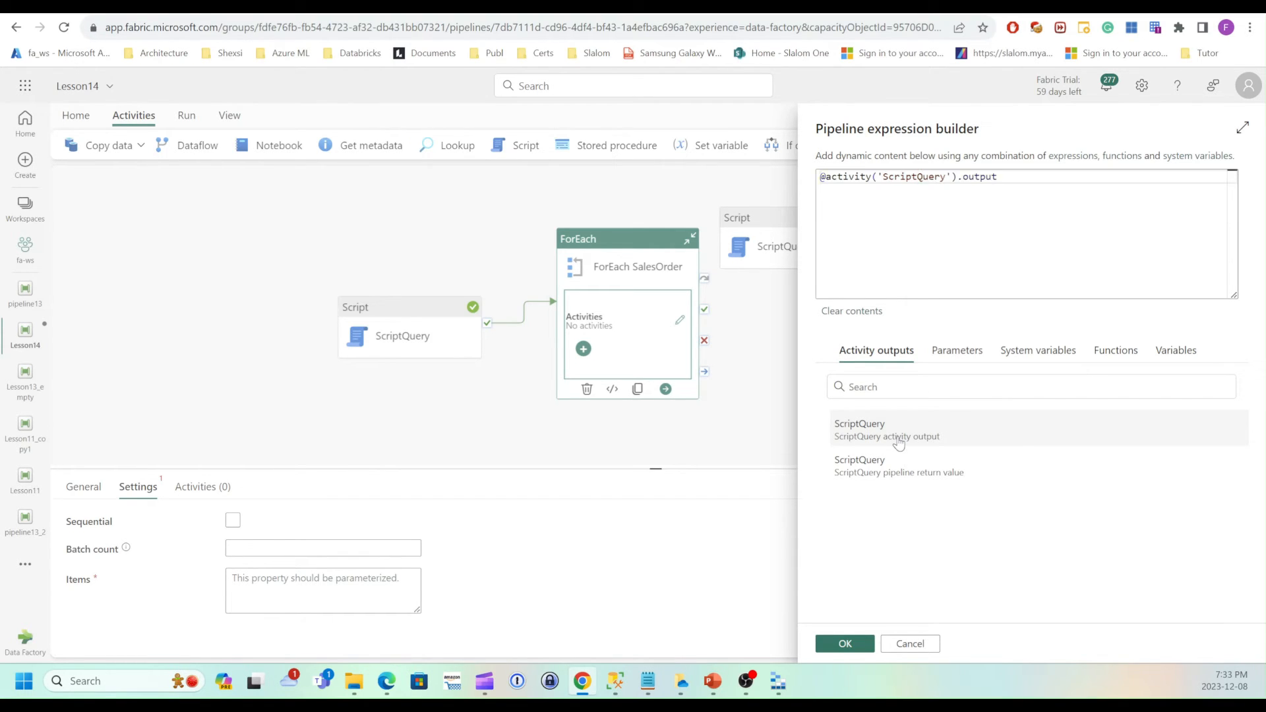
click(1016, 182)
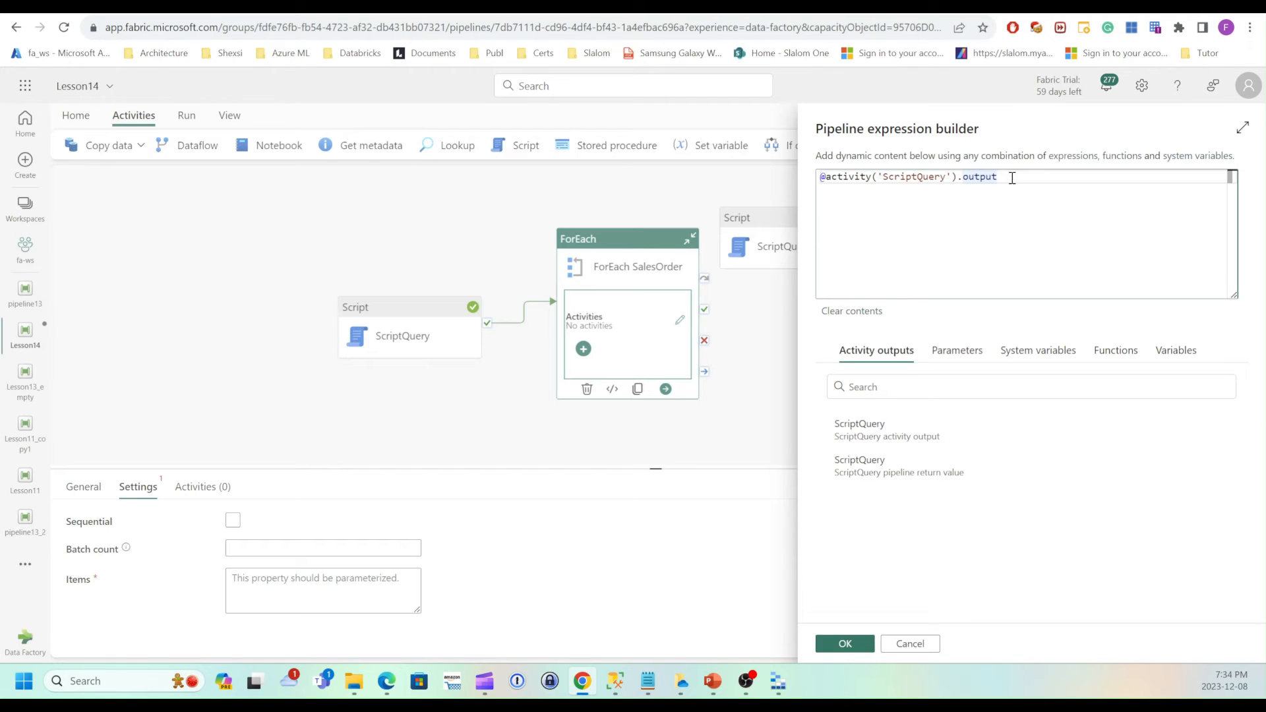
text(.)
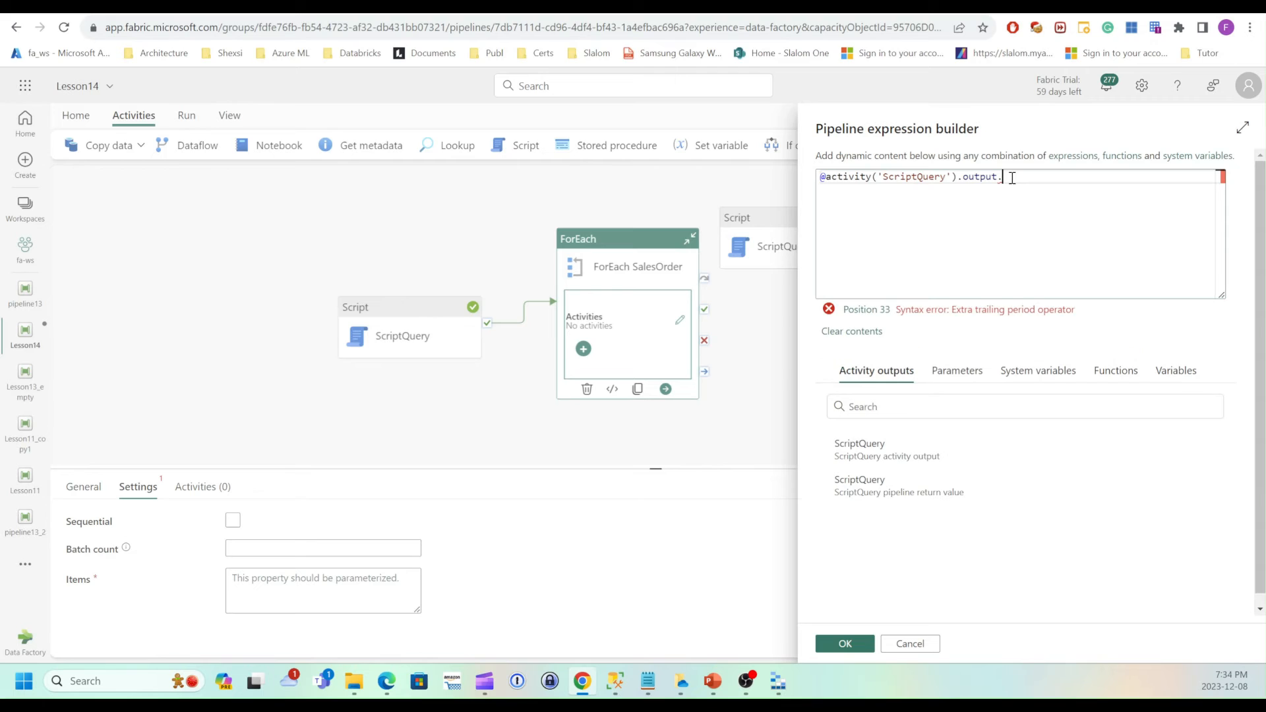
text(resultSets)
key(BackSpace)
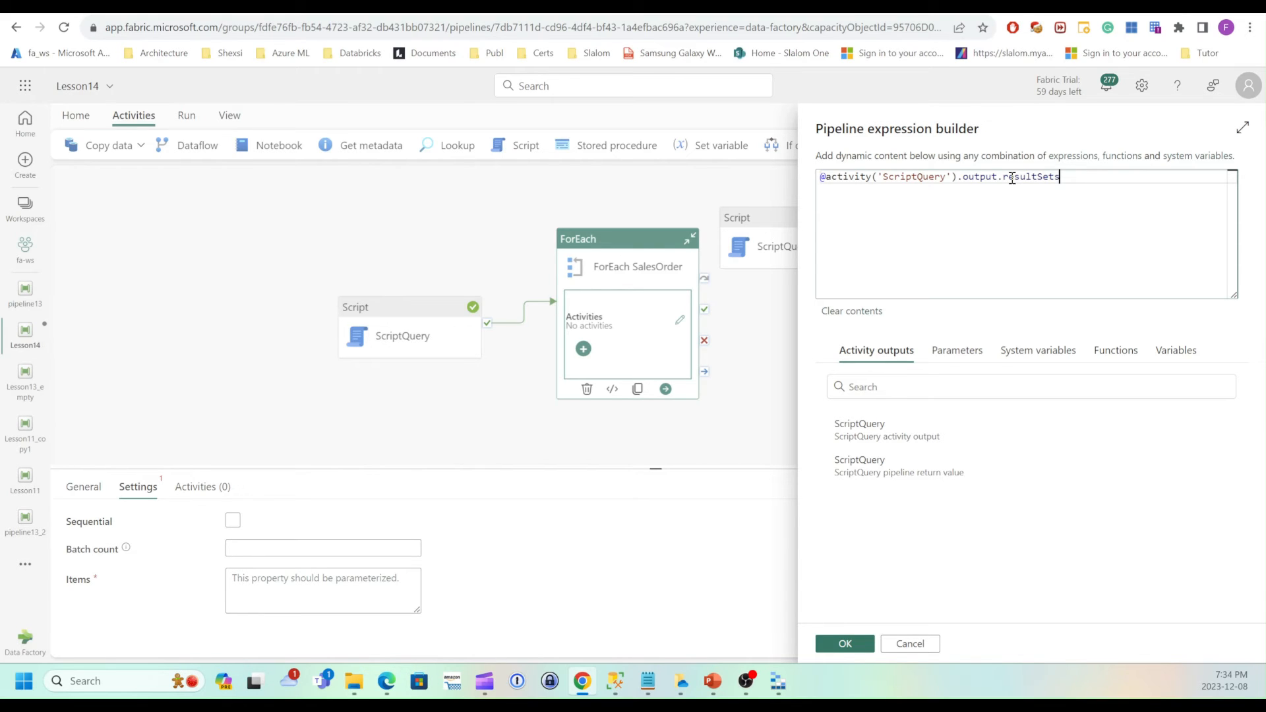
text([)
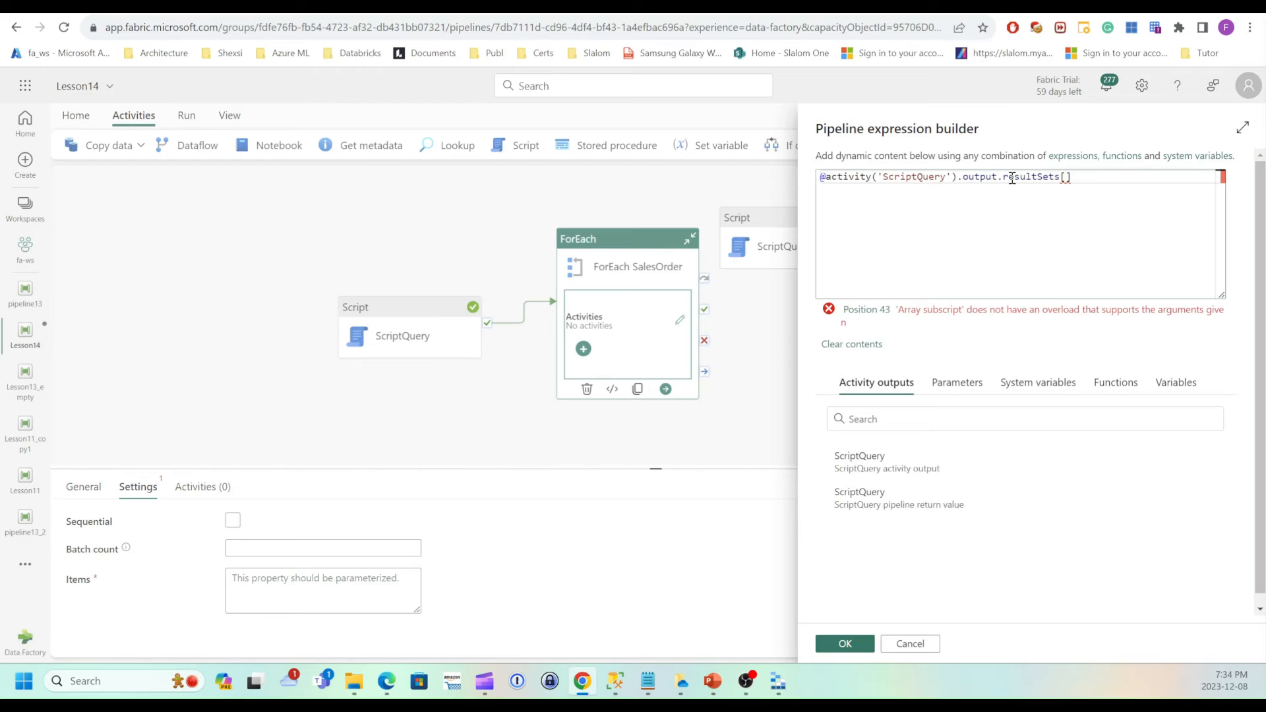
text(0)
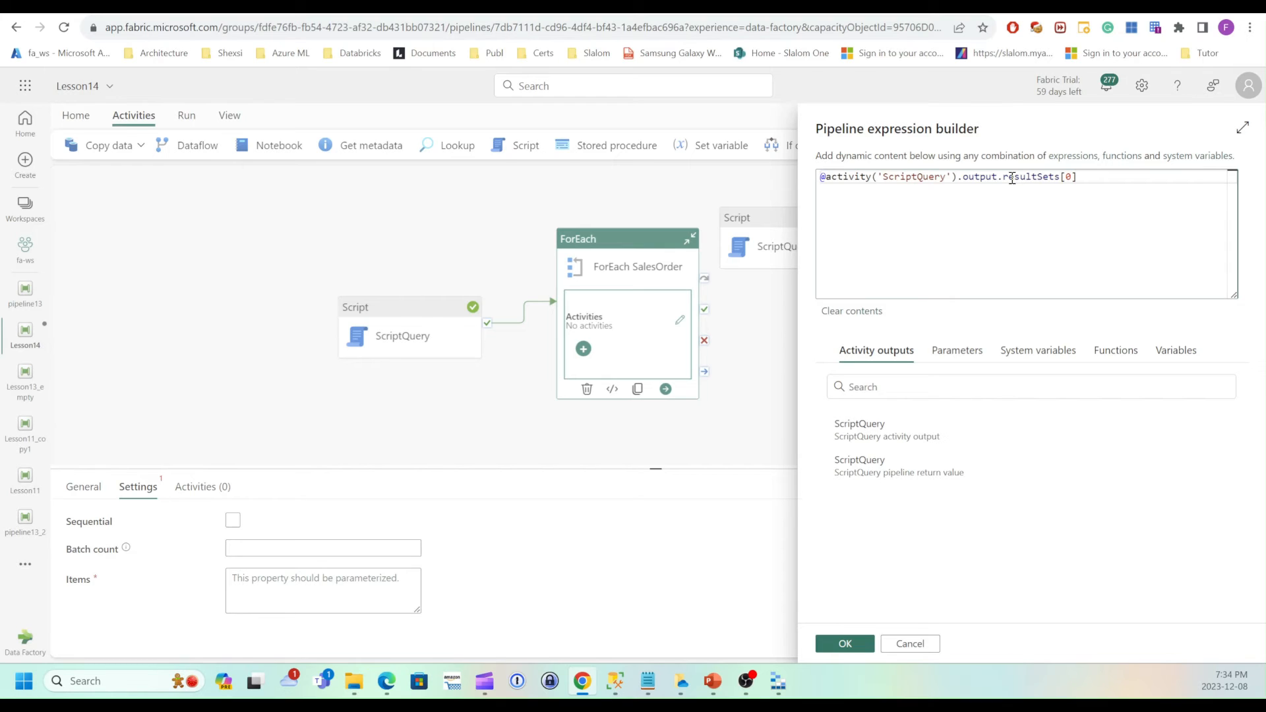
text(.)
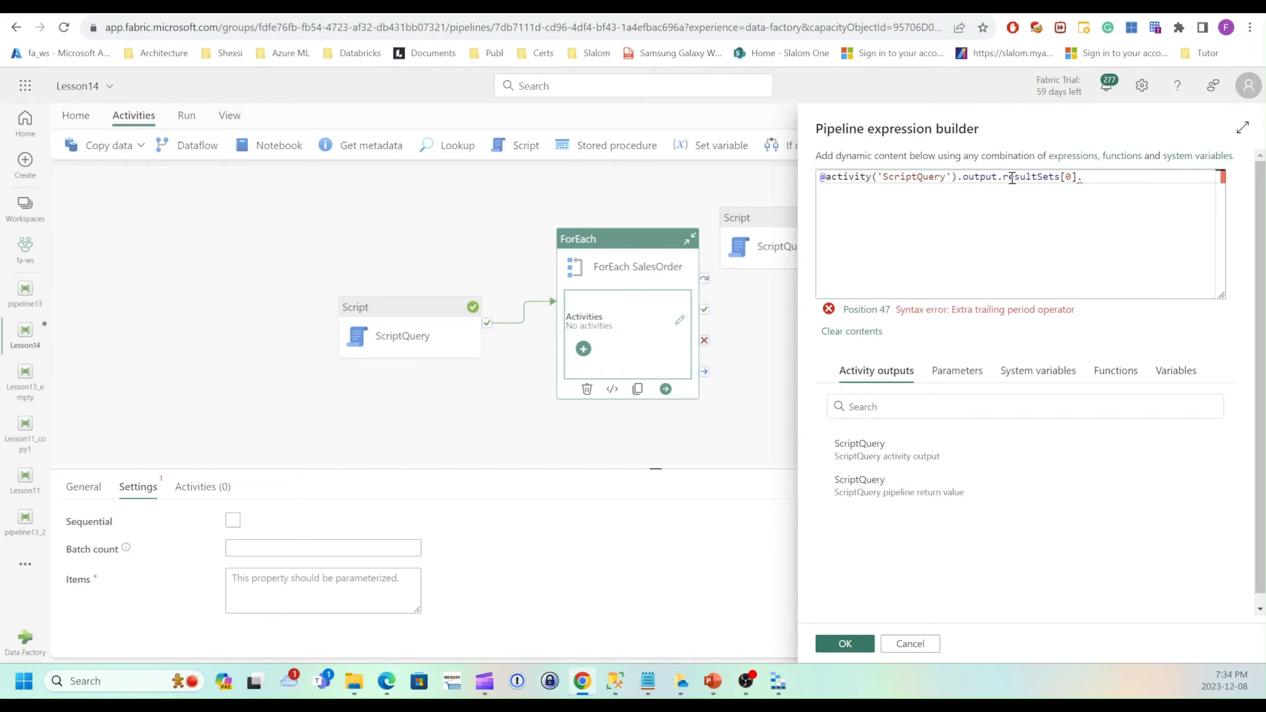
text(rows)
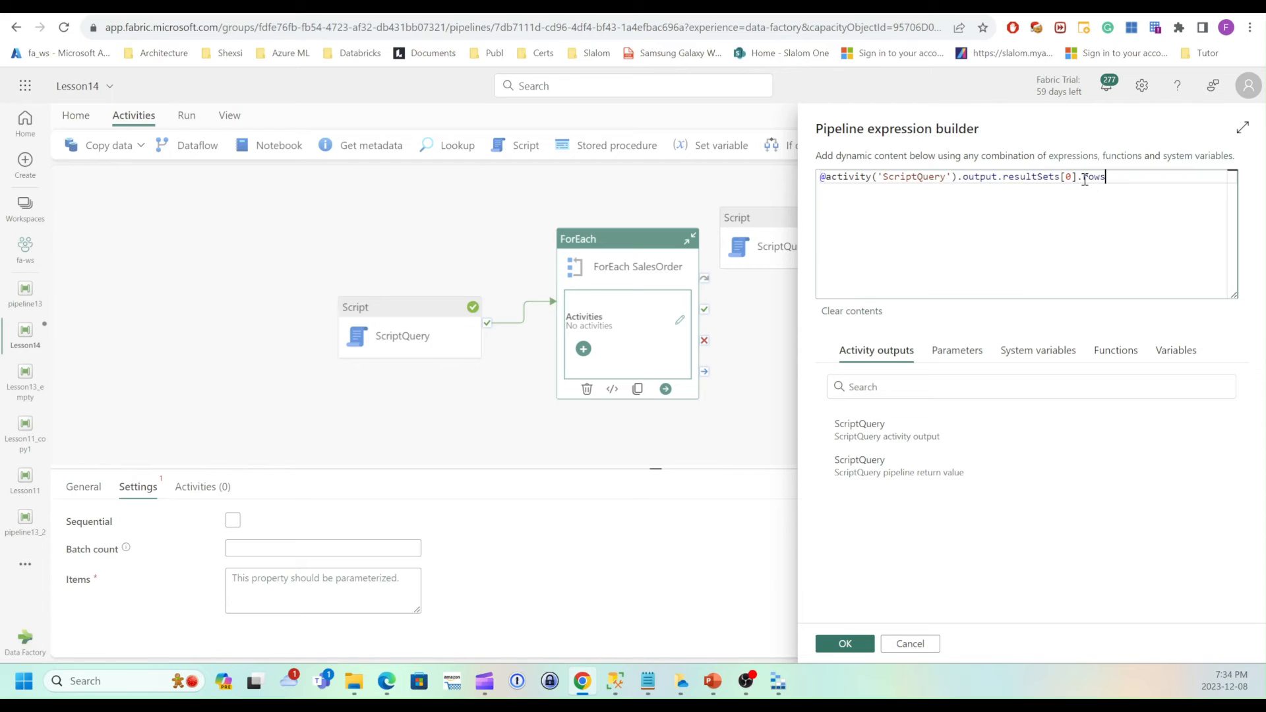
click(851, 646)
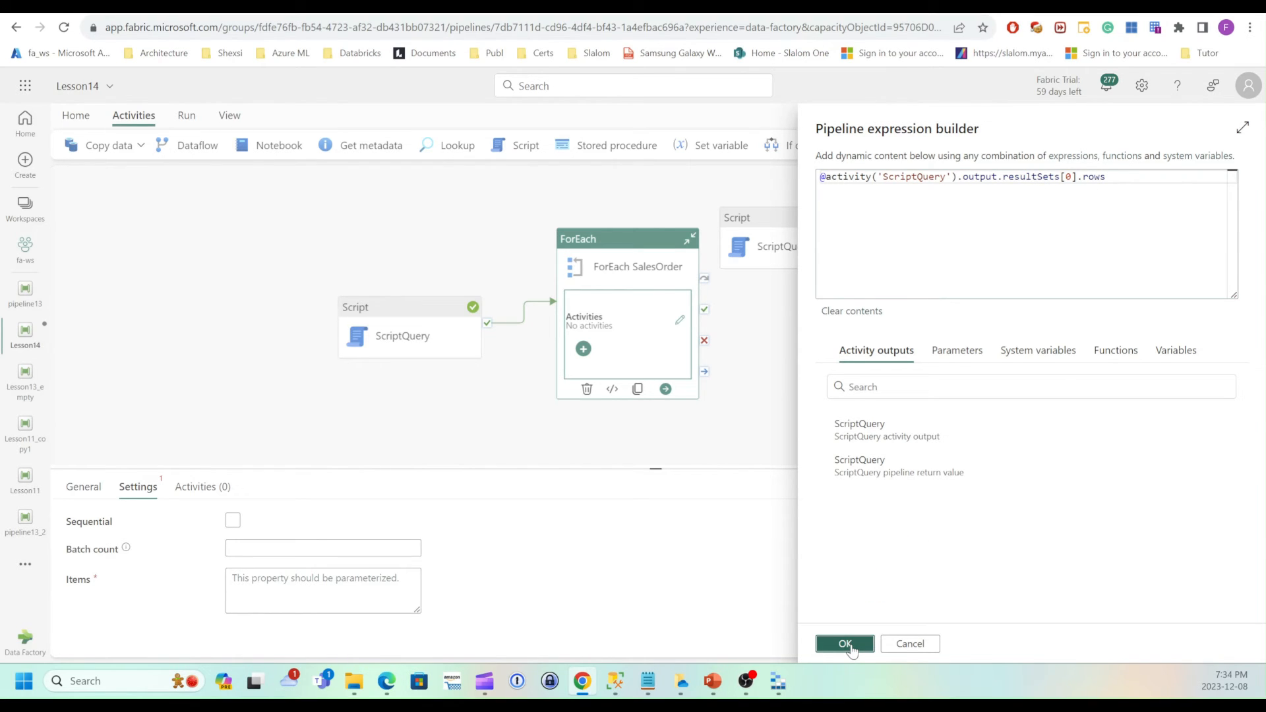
Move the ScriptQuery-SP activity from the main canvas into the ForEach SalesOrder loop.
click(716, 424)
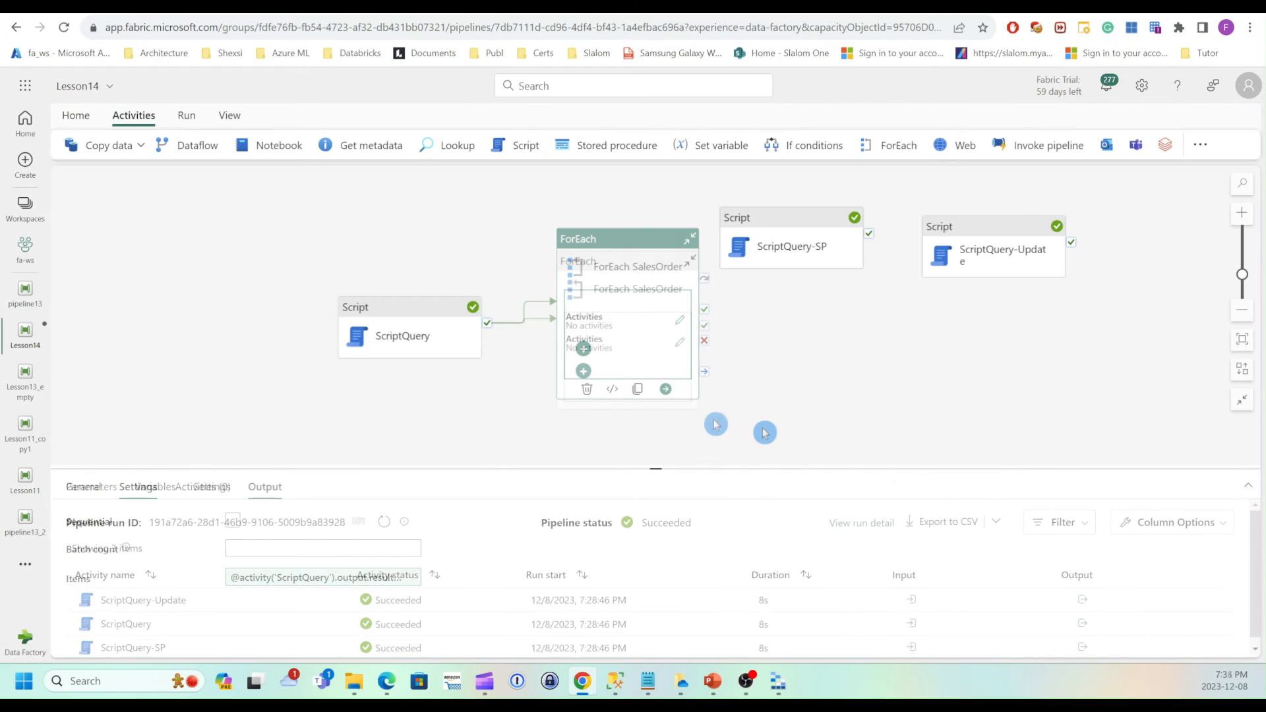
click(799, 226)
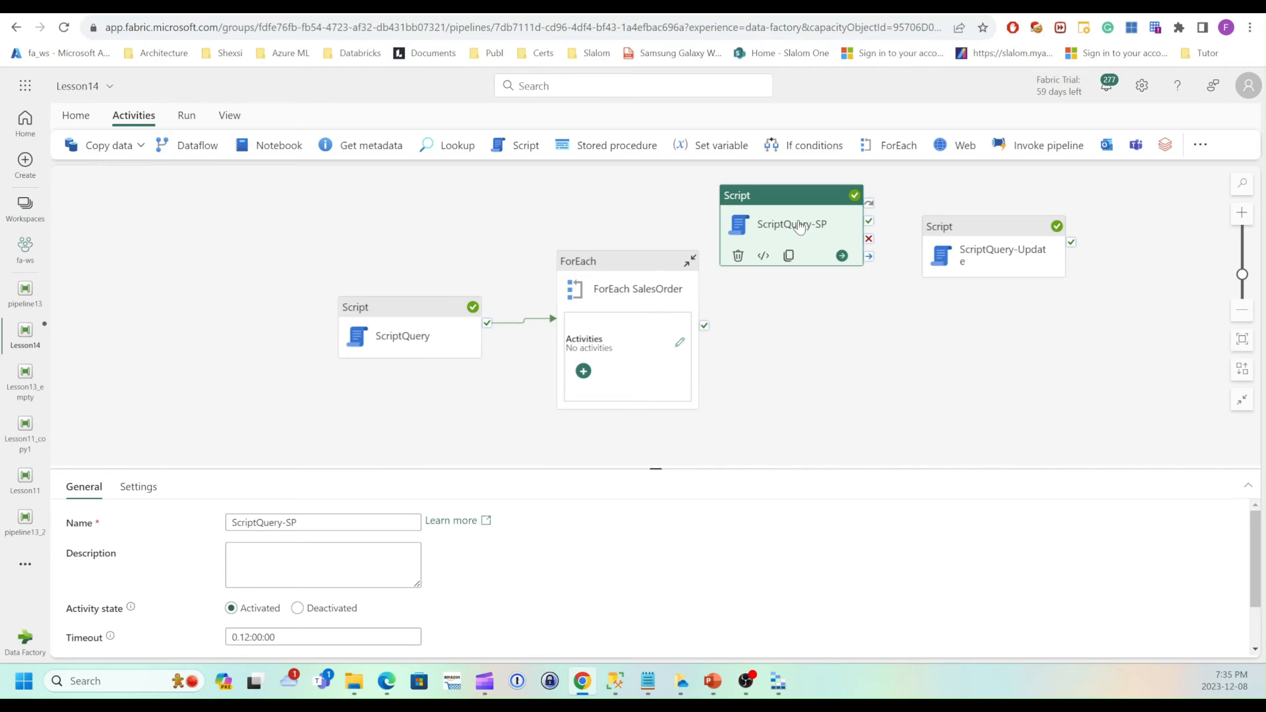
right_click(800, 225)
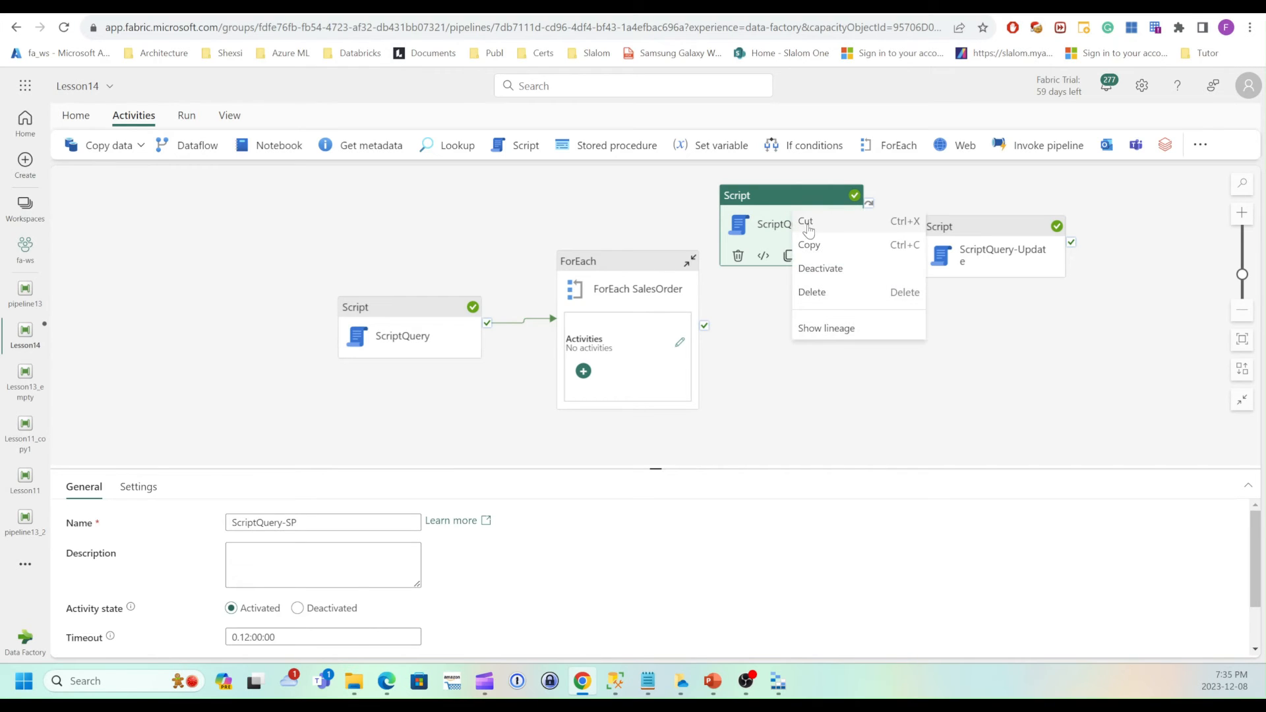
click(808, 291)
double_click(606, 262)
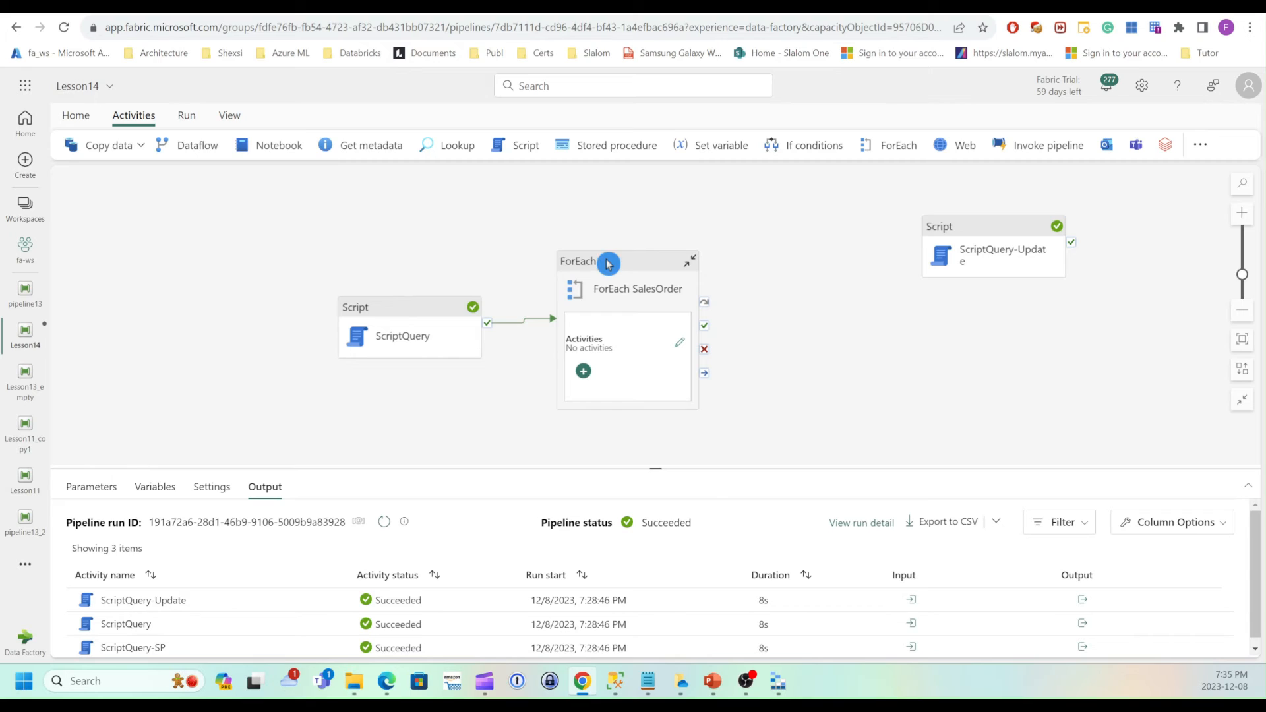
right_click(315, 298)
click(331, 329)
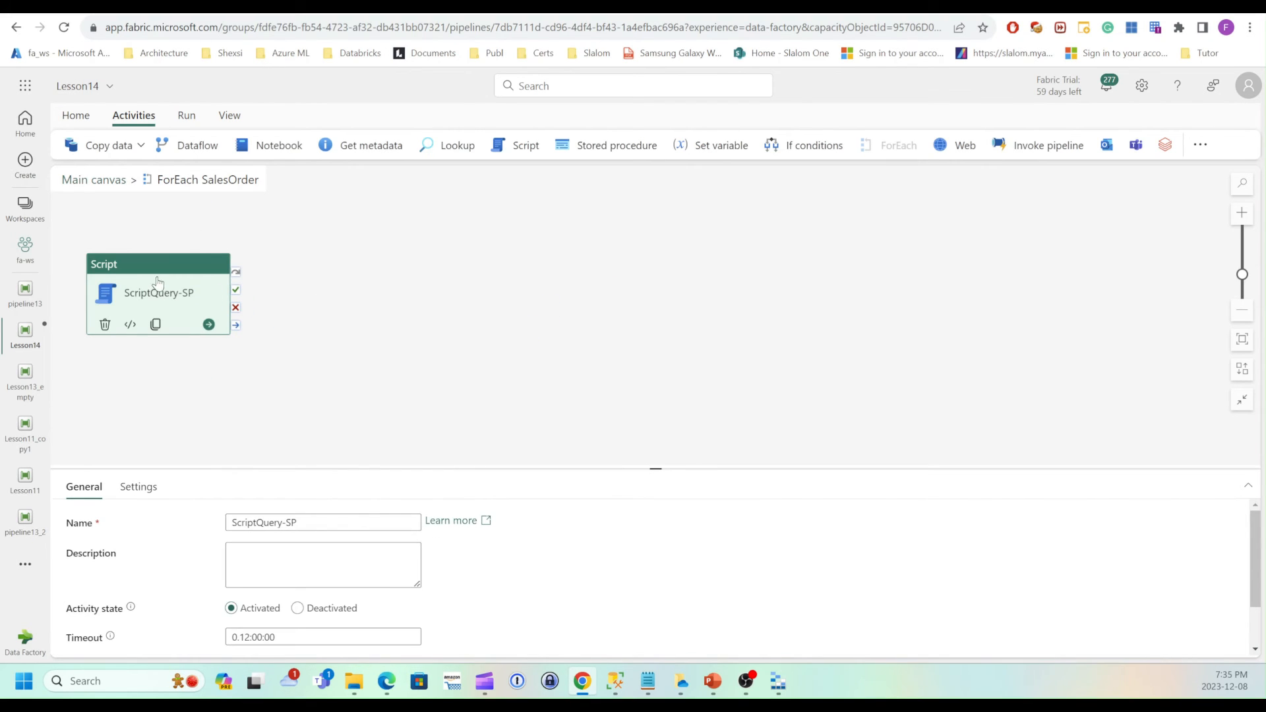
click(362, 264)
drag(184, 263, 460, 239)
click(311, 282)
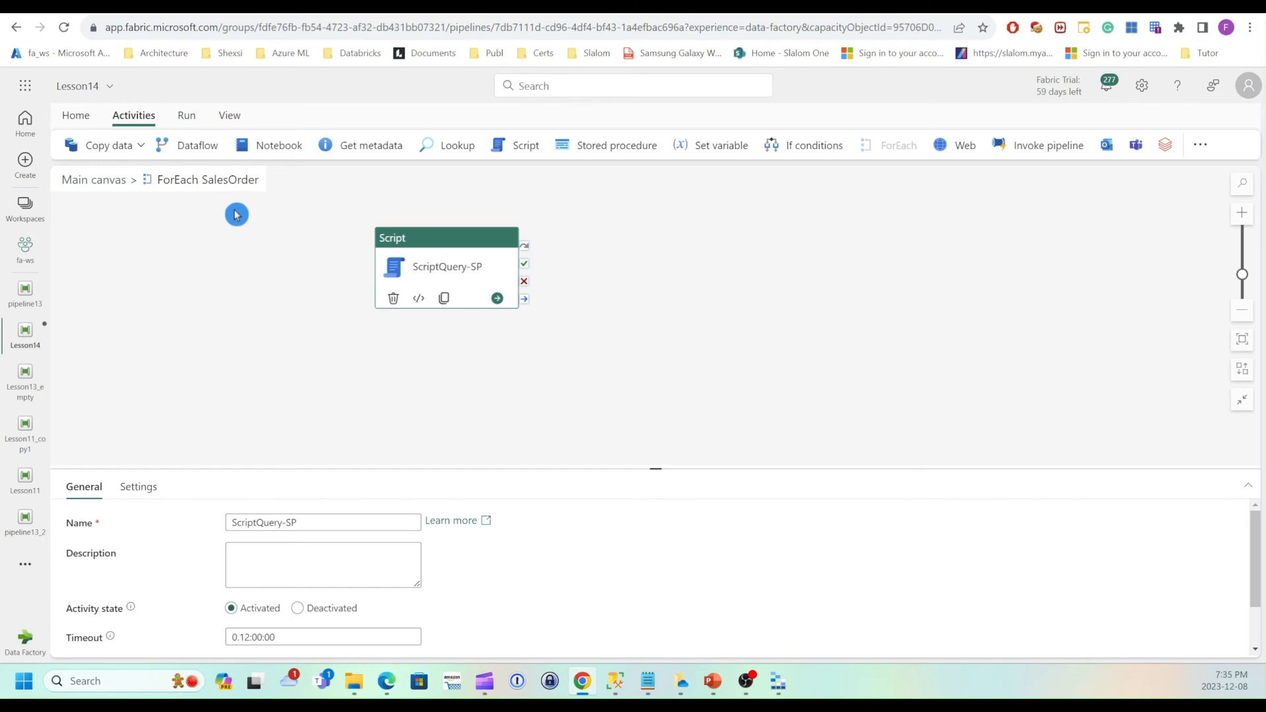
click(252, 246)
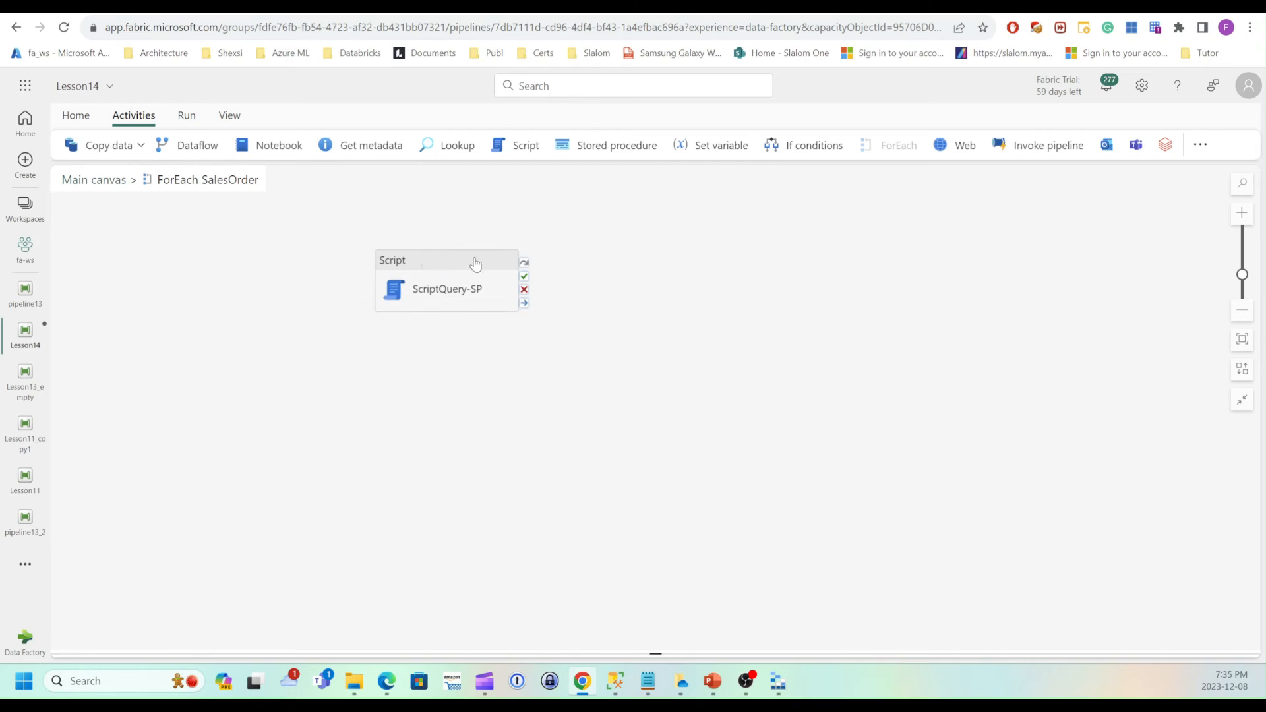
Add a Set variable activity inside the ForEach loop, placed to the left of ScriptQuery-SP.
click(712, 153)
drag(662, 241, 289, 264)
drag(412, 262, 484, 274)
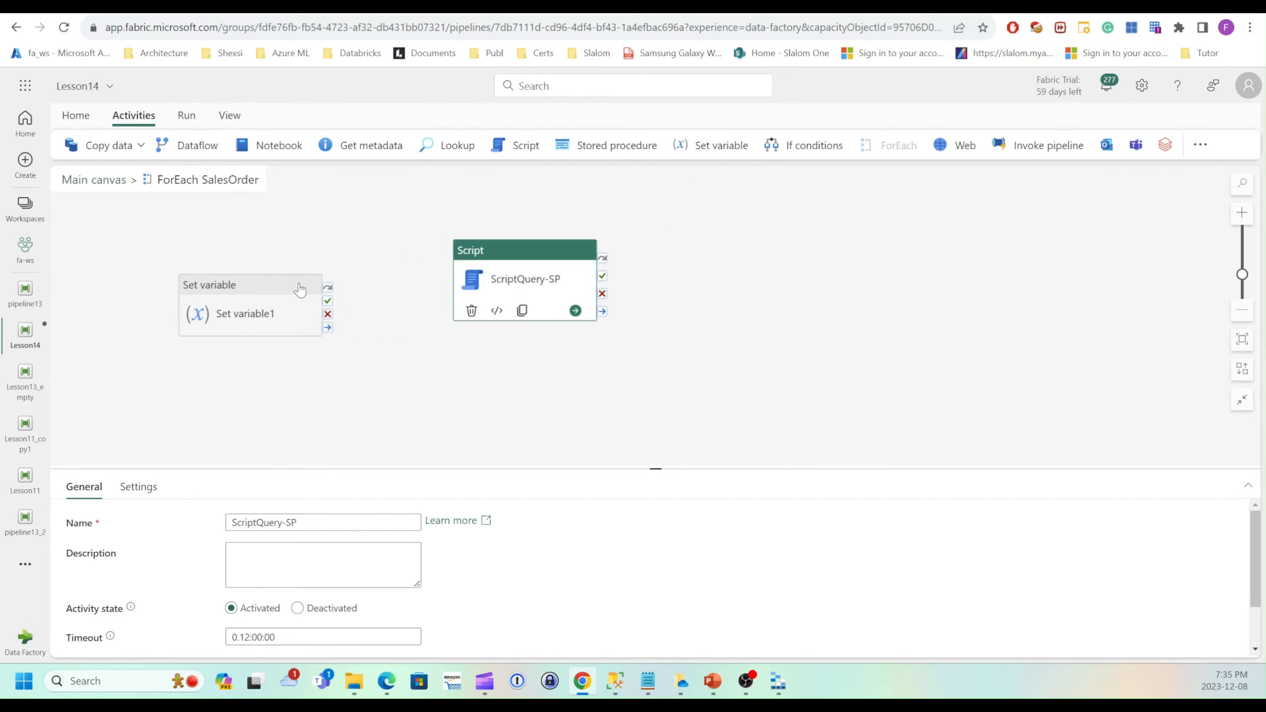
Reposition the Set variable activity inside the loop and rename it Set variable-SalesOrder.
drag(303, 291, 372, 282)
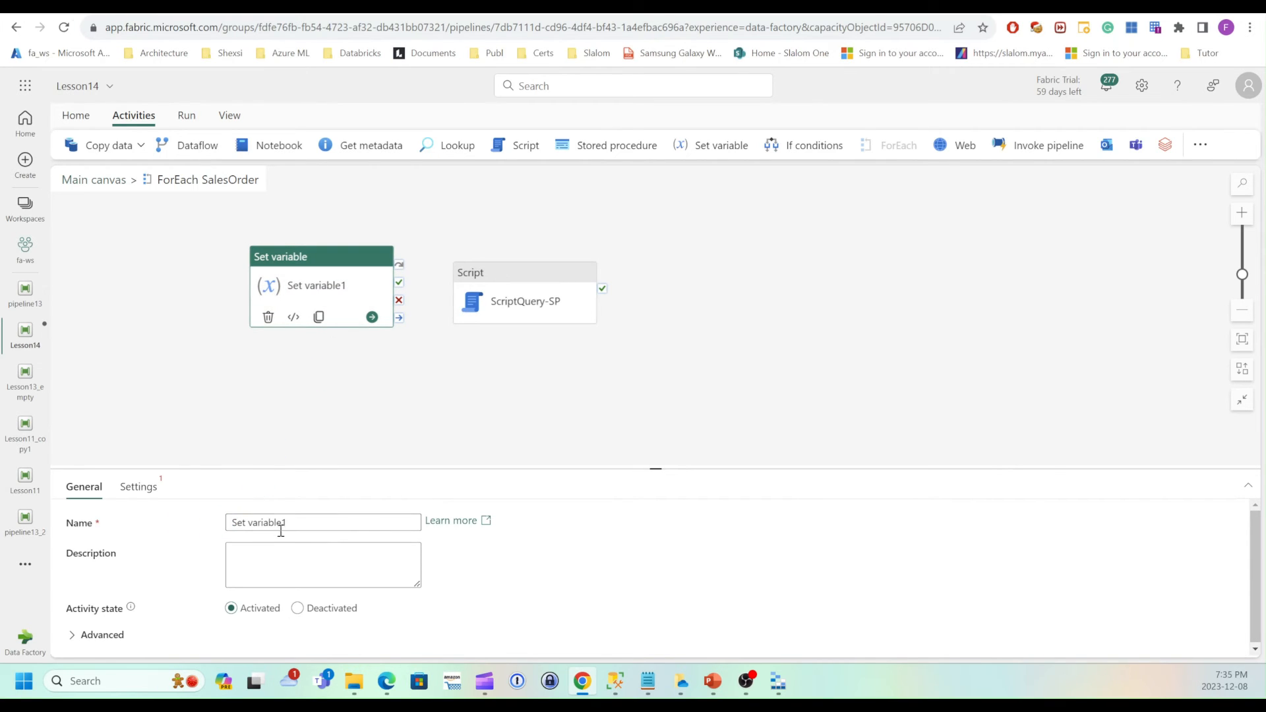
drag(283, 522, 355, 496)
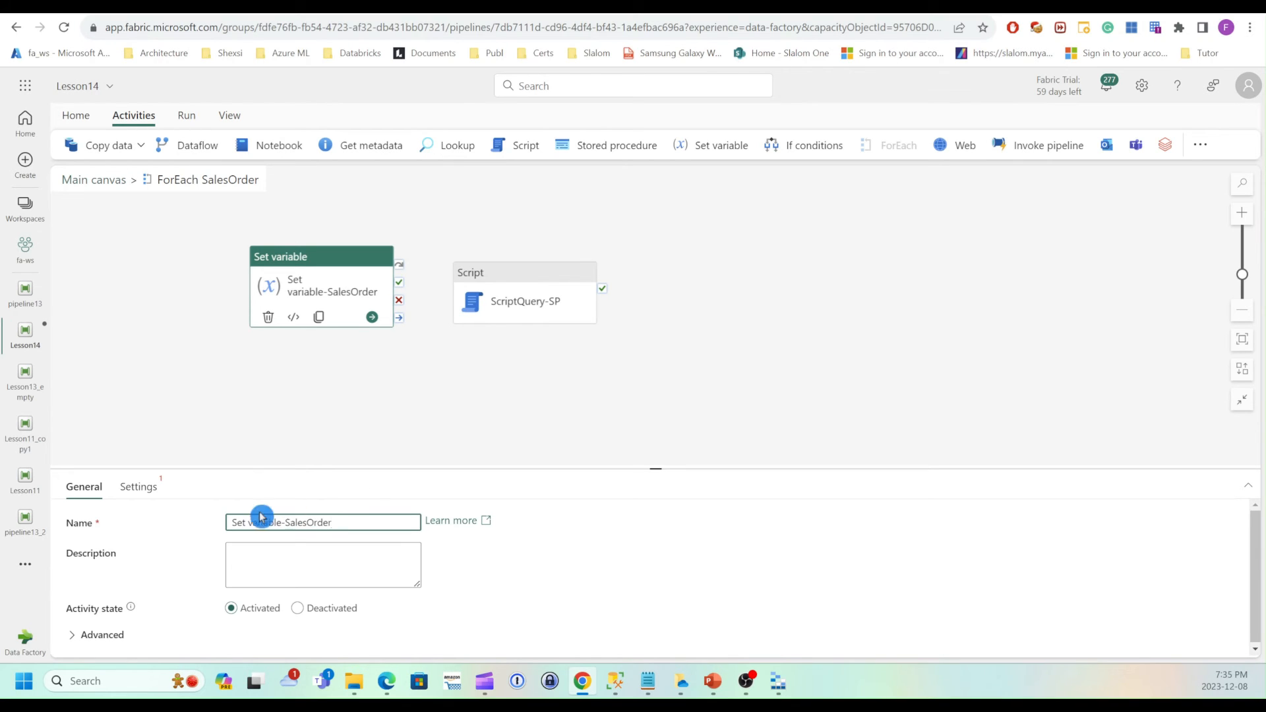
click(155, 495)
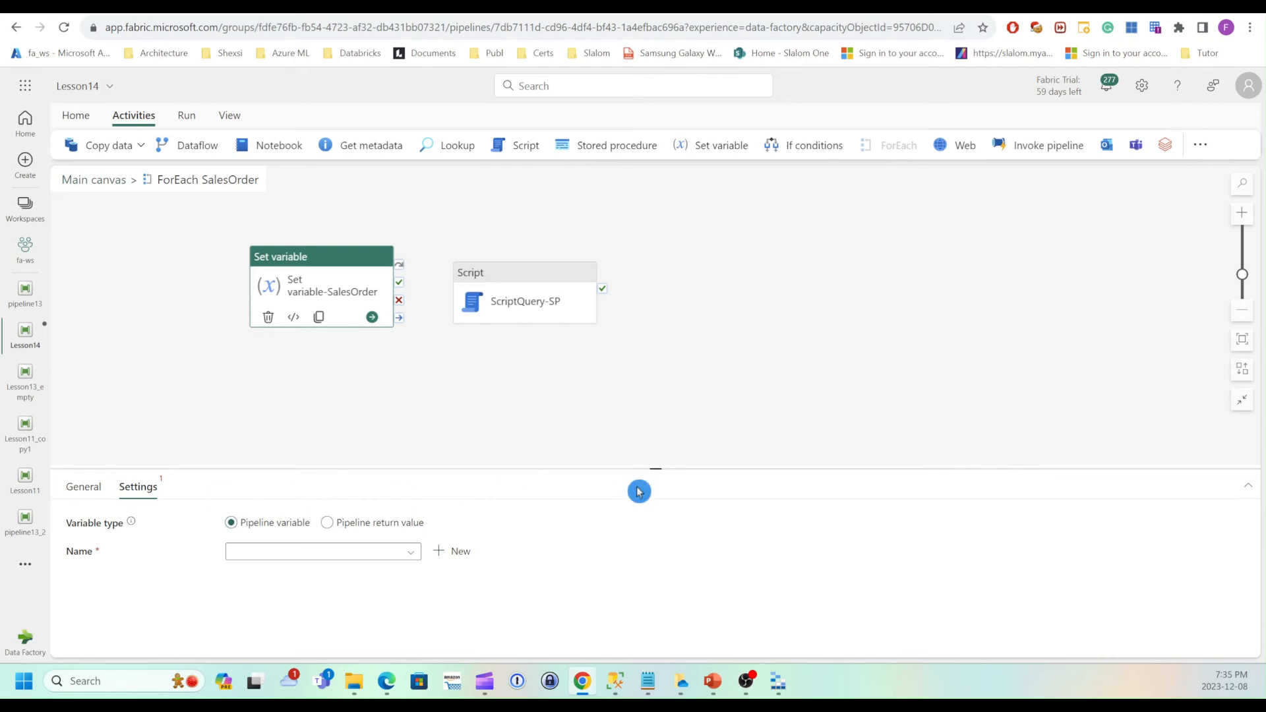
drag(655, 467, 655, 364)
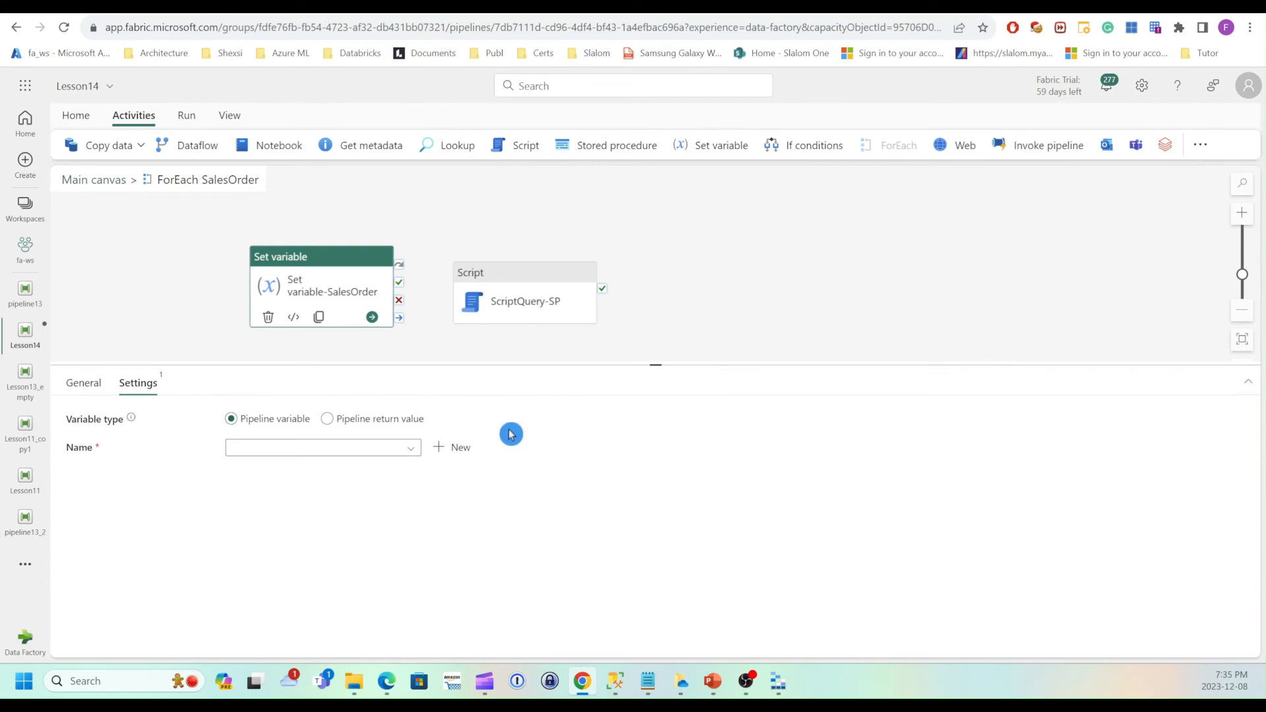
click(409, 448)
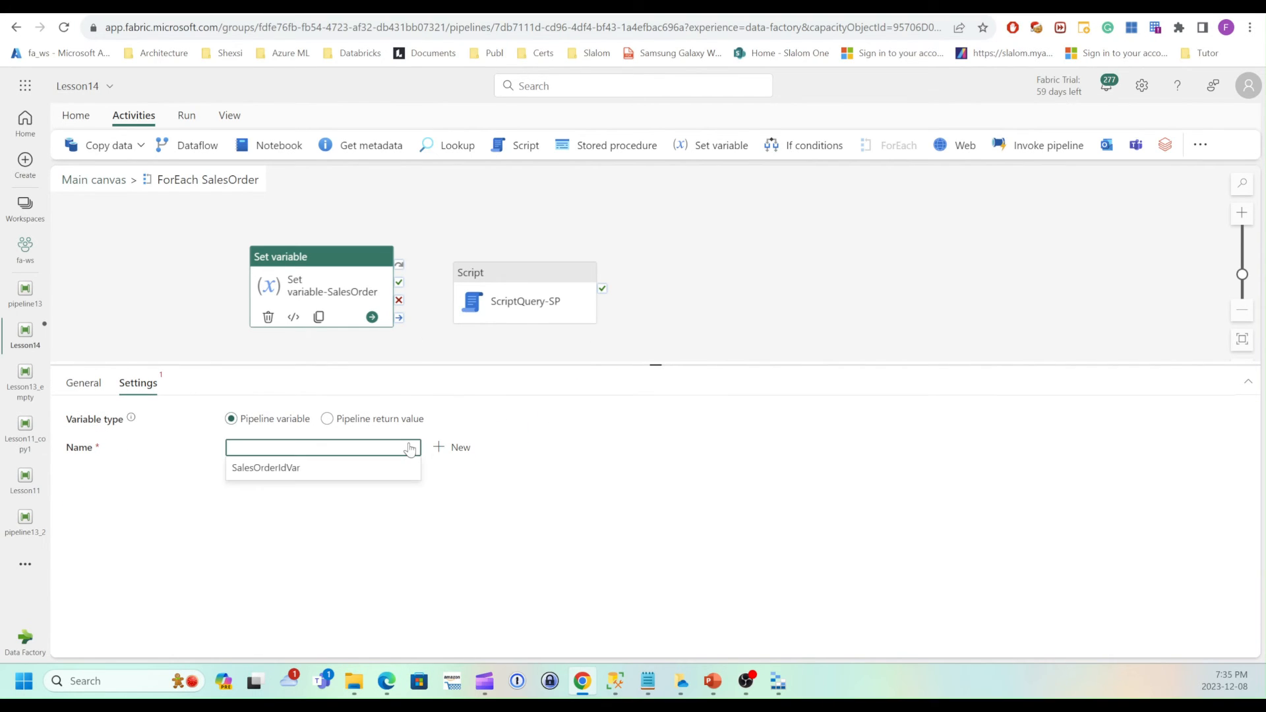
click(252, 474)
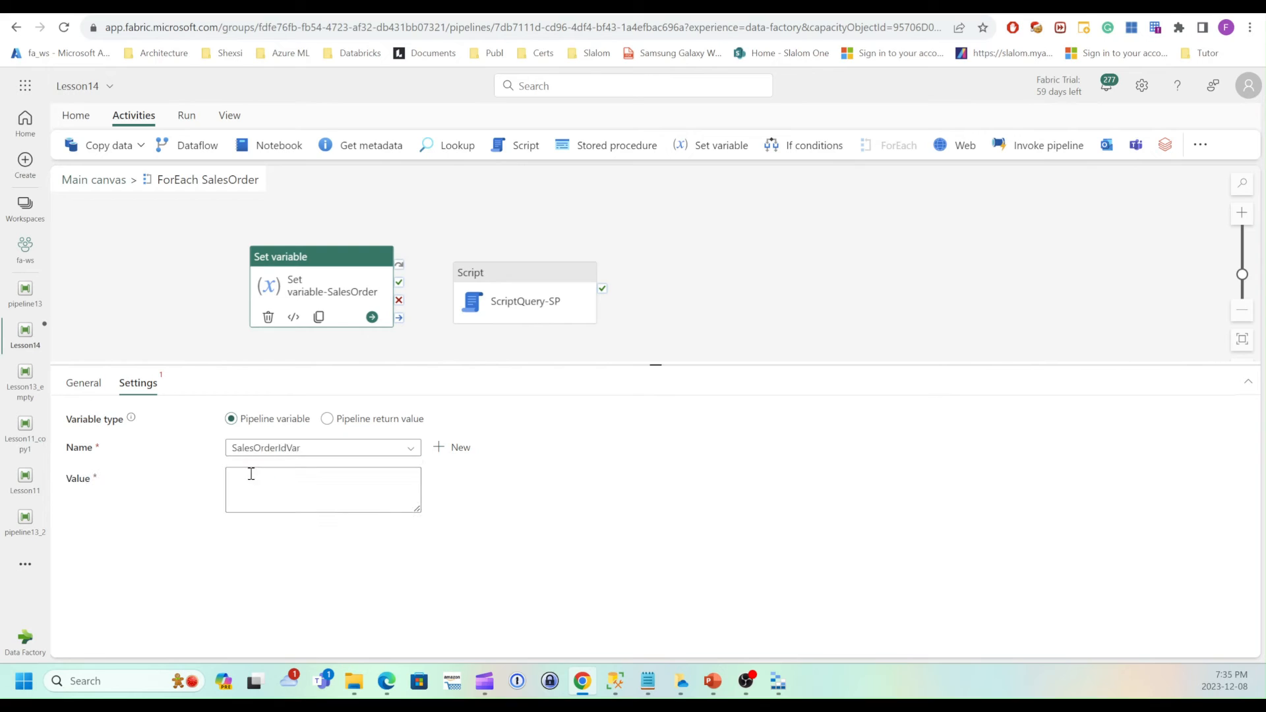
click(263, 480)
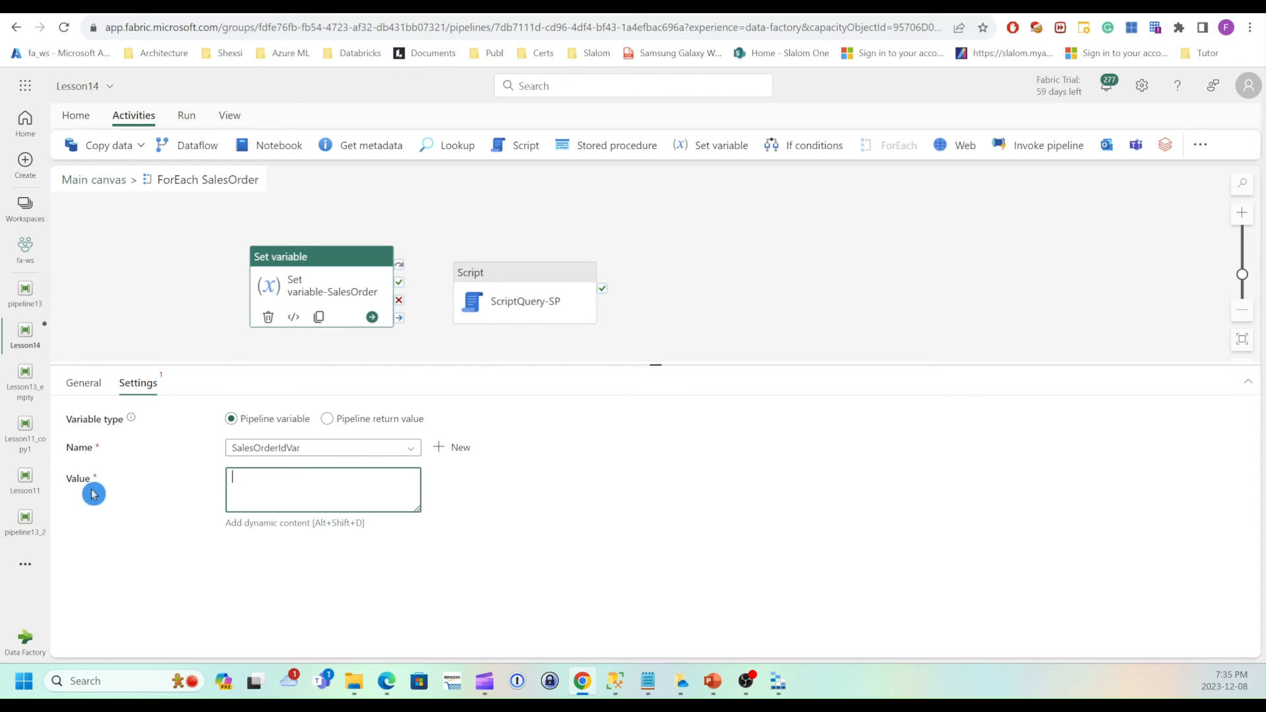
click(275, 524)
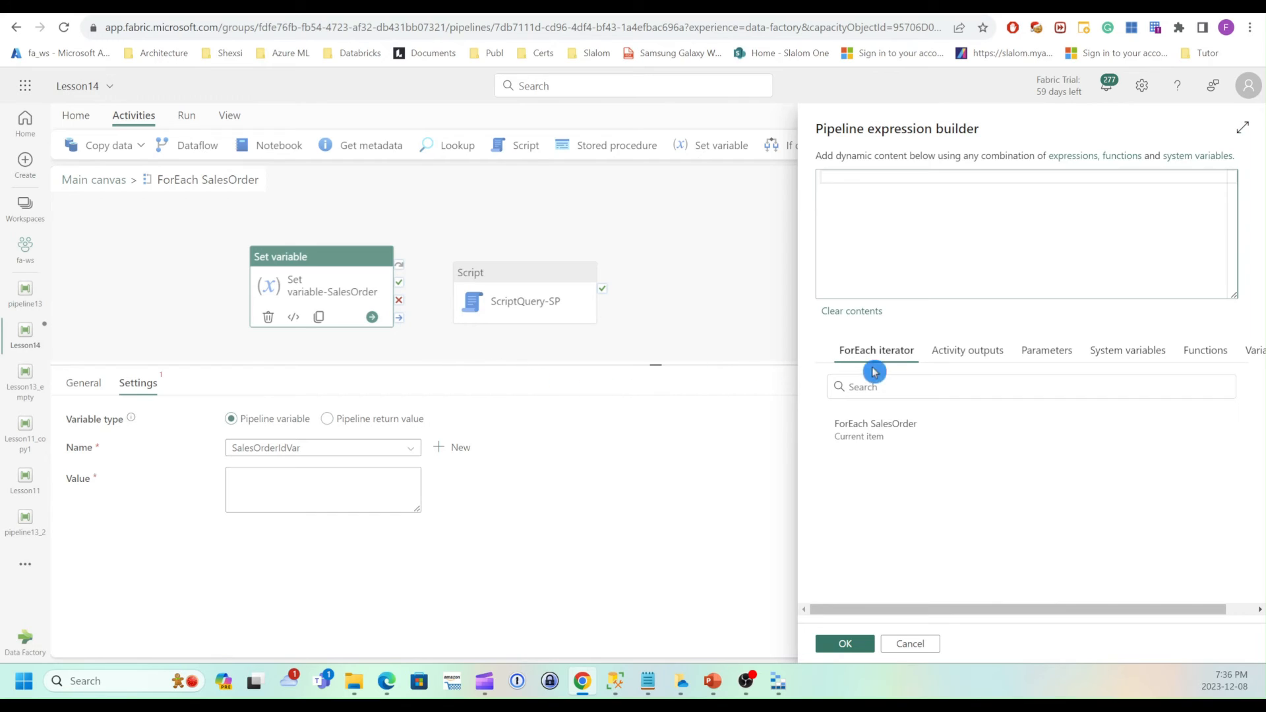
click(877, 440)
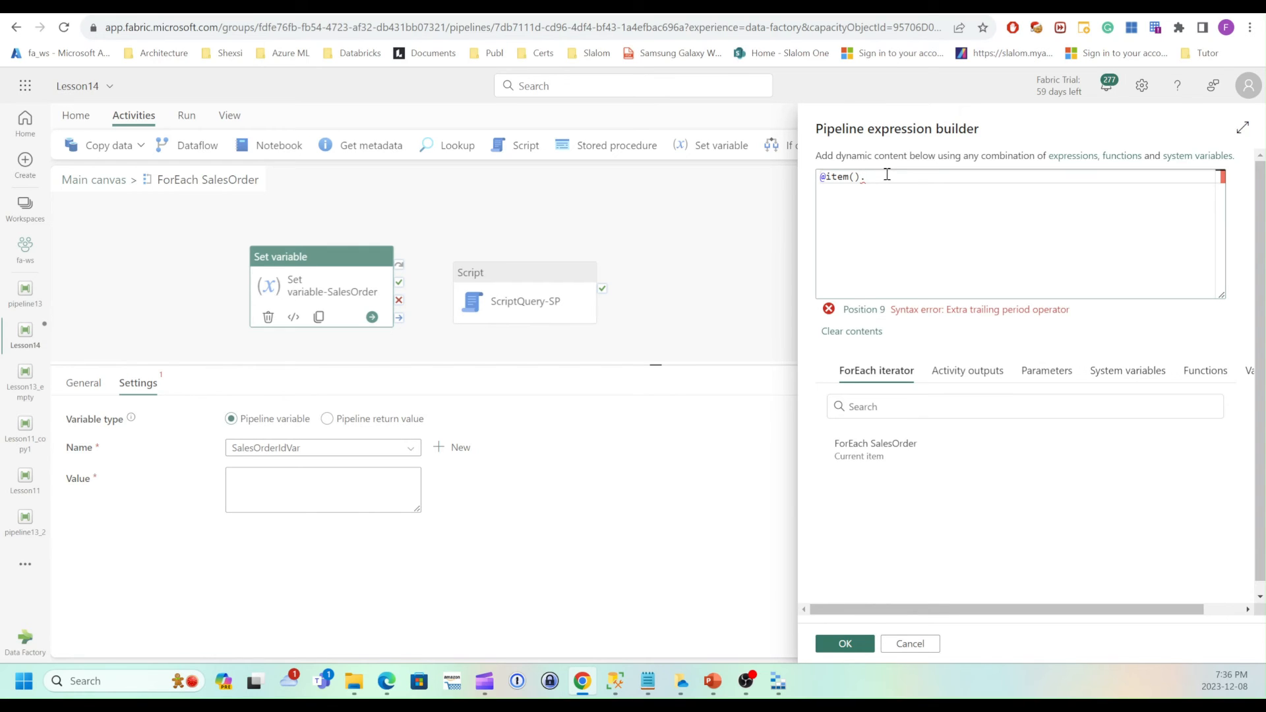
text(SalesOrderID)
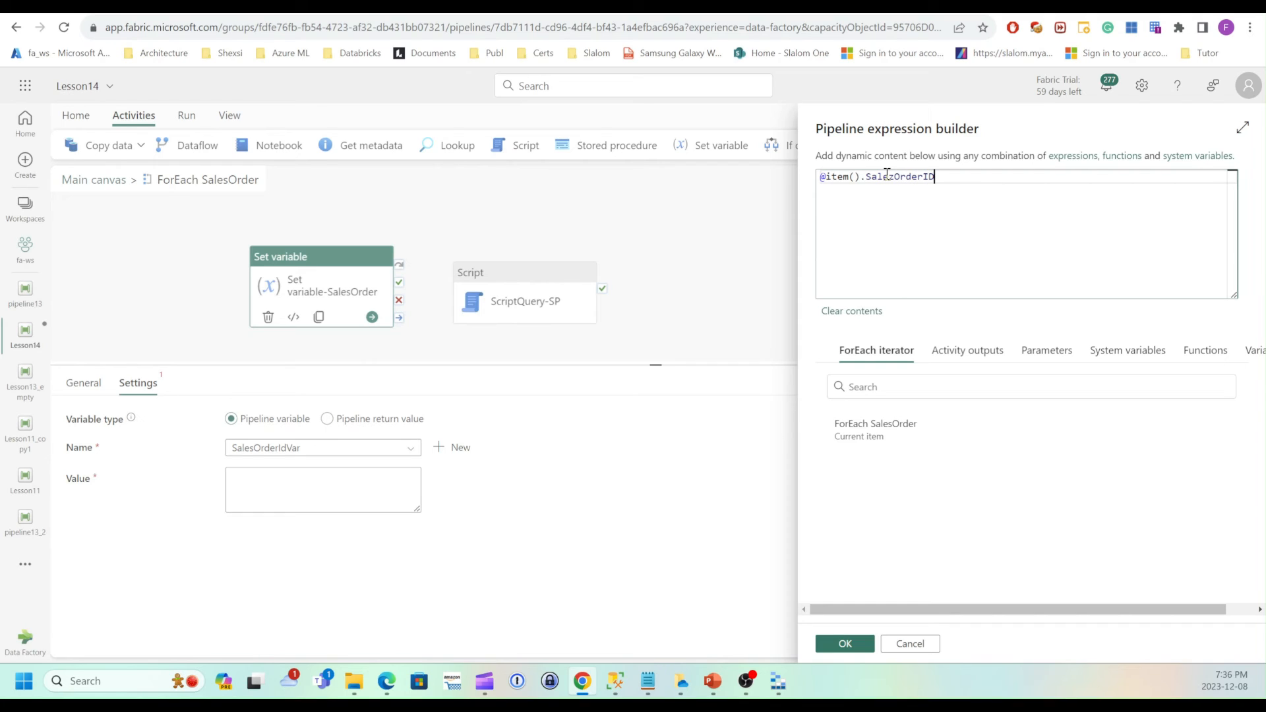
click(889, 179)
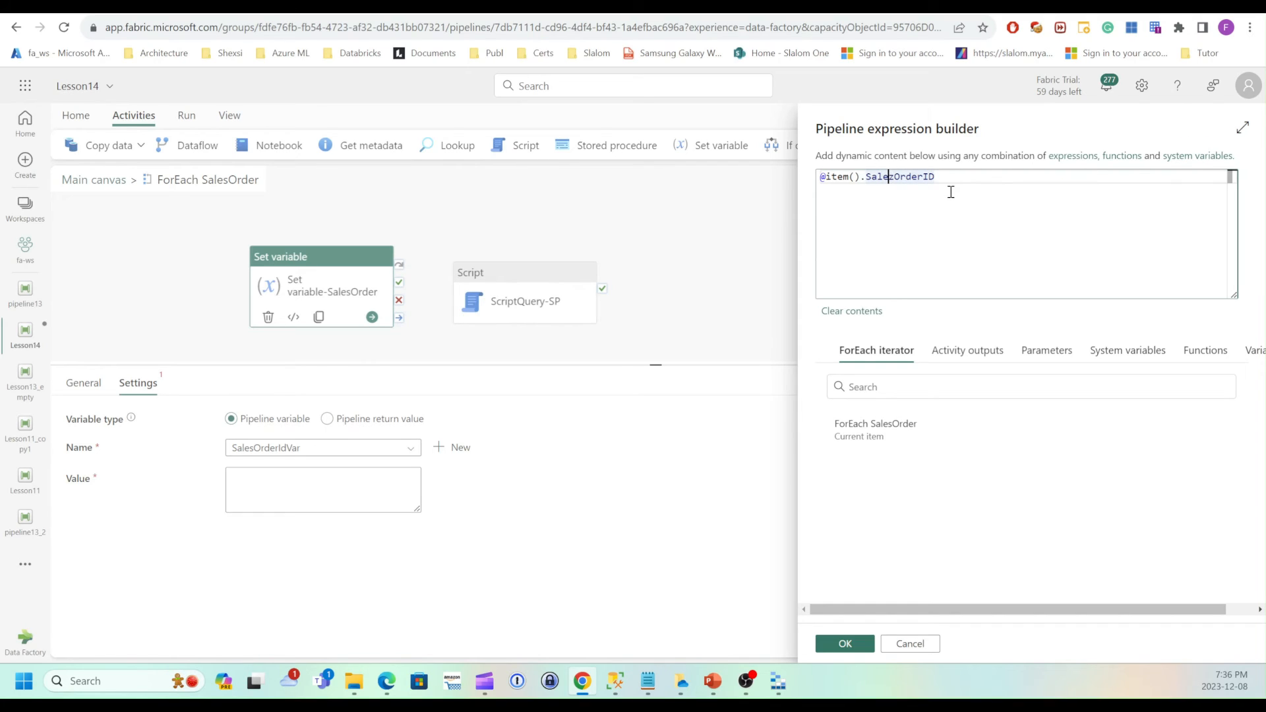
key(Delete)
text(s)
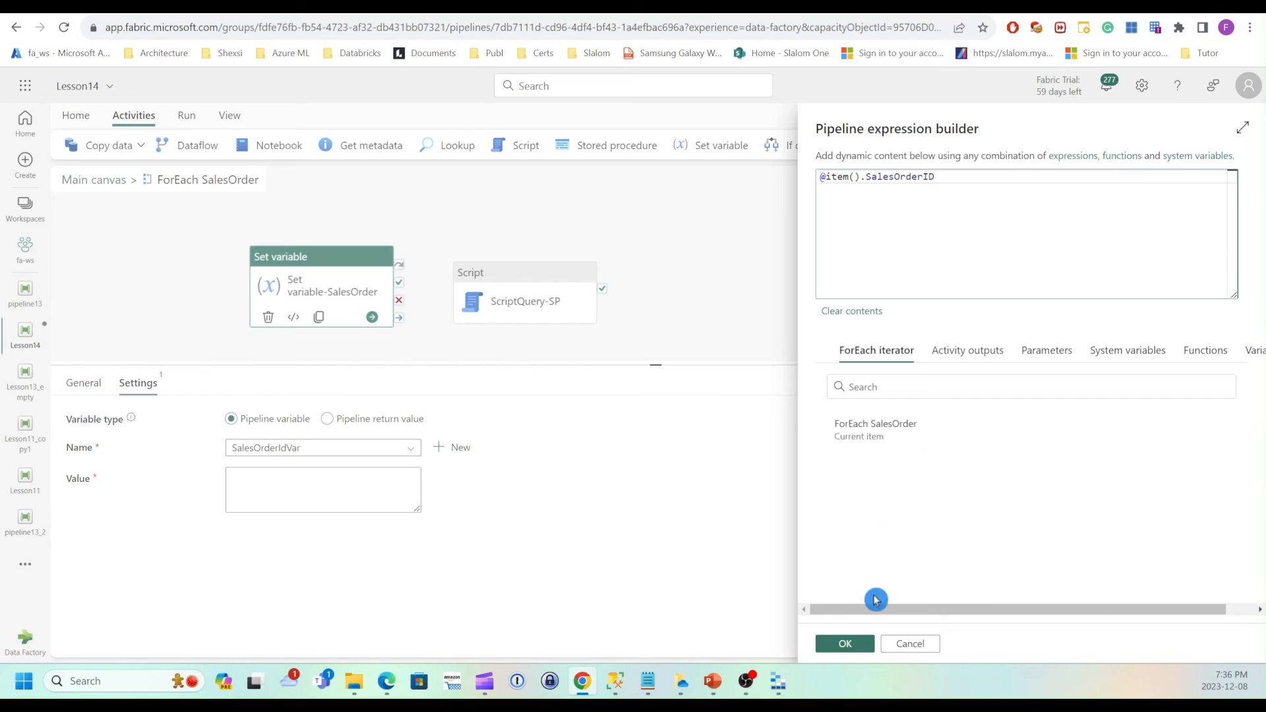
click(860, 652)
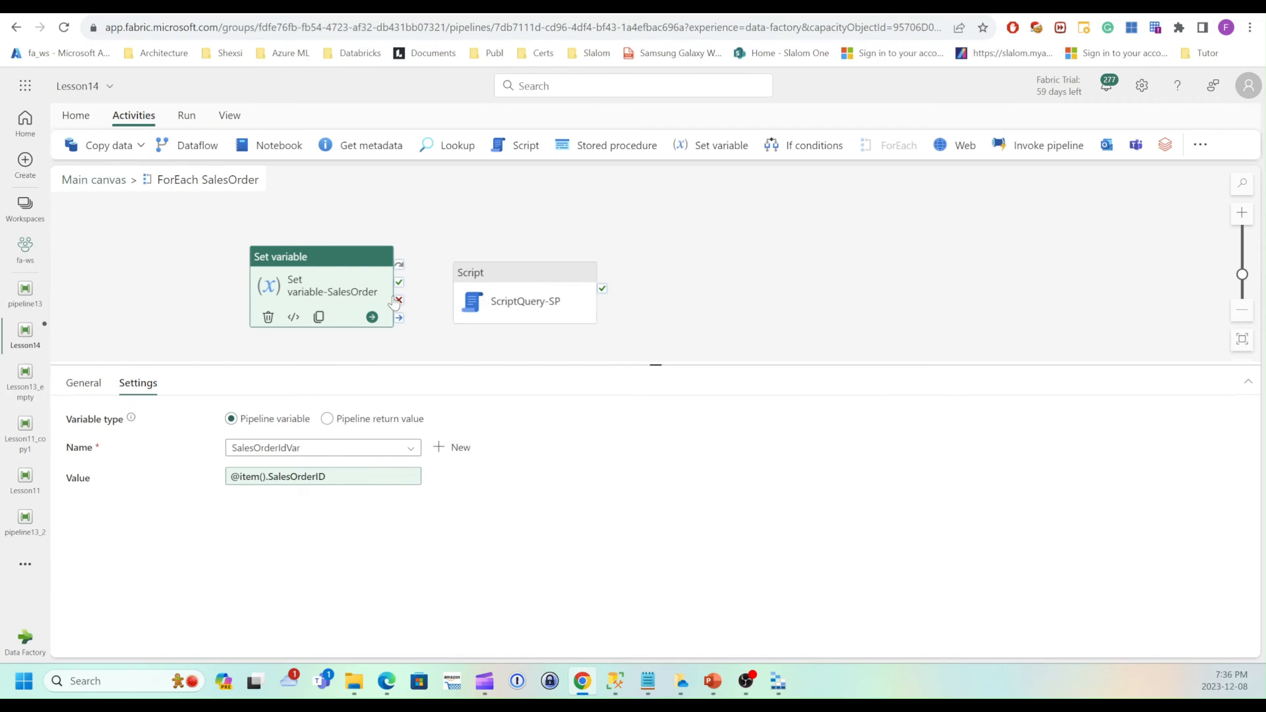
Connect Set variable-SalesOrder's success output to the ScriptQuery-SP activity.
drag(399, 282, 468, 297)
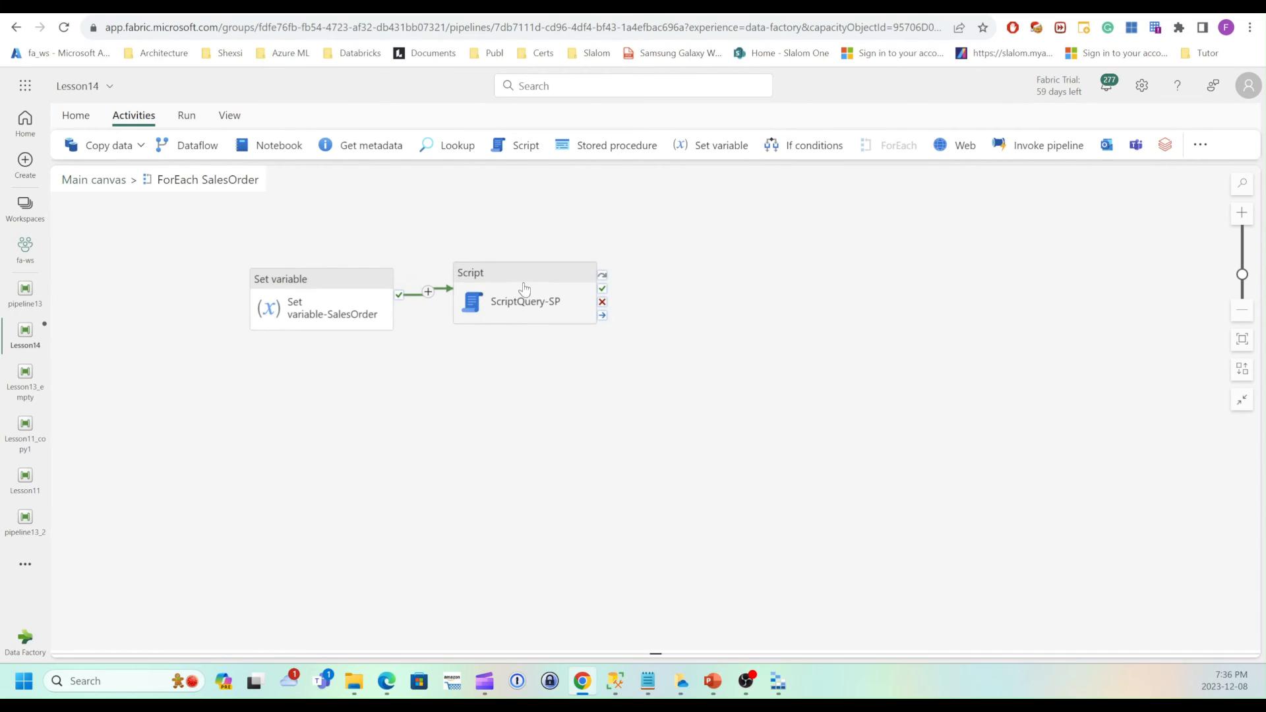
click(529, 305)
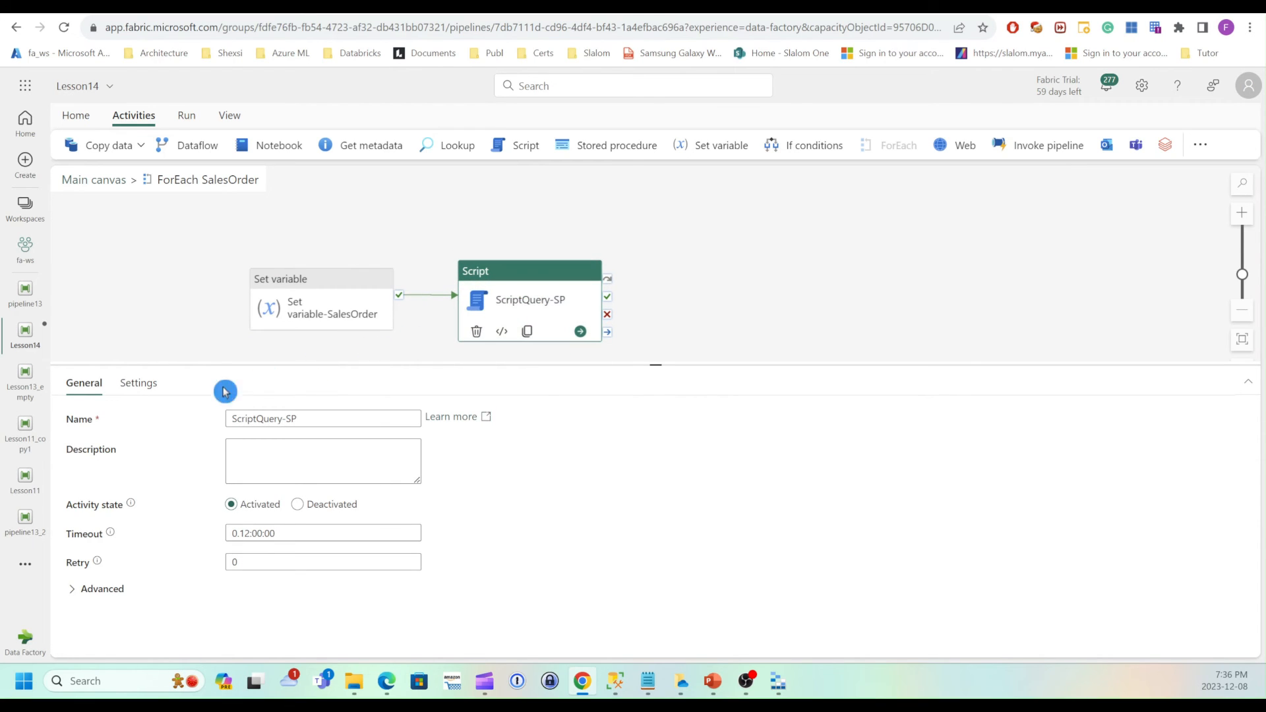
click(499, 282)
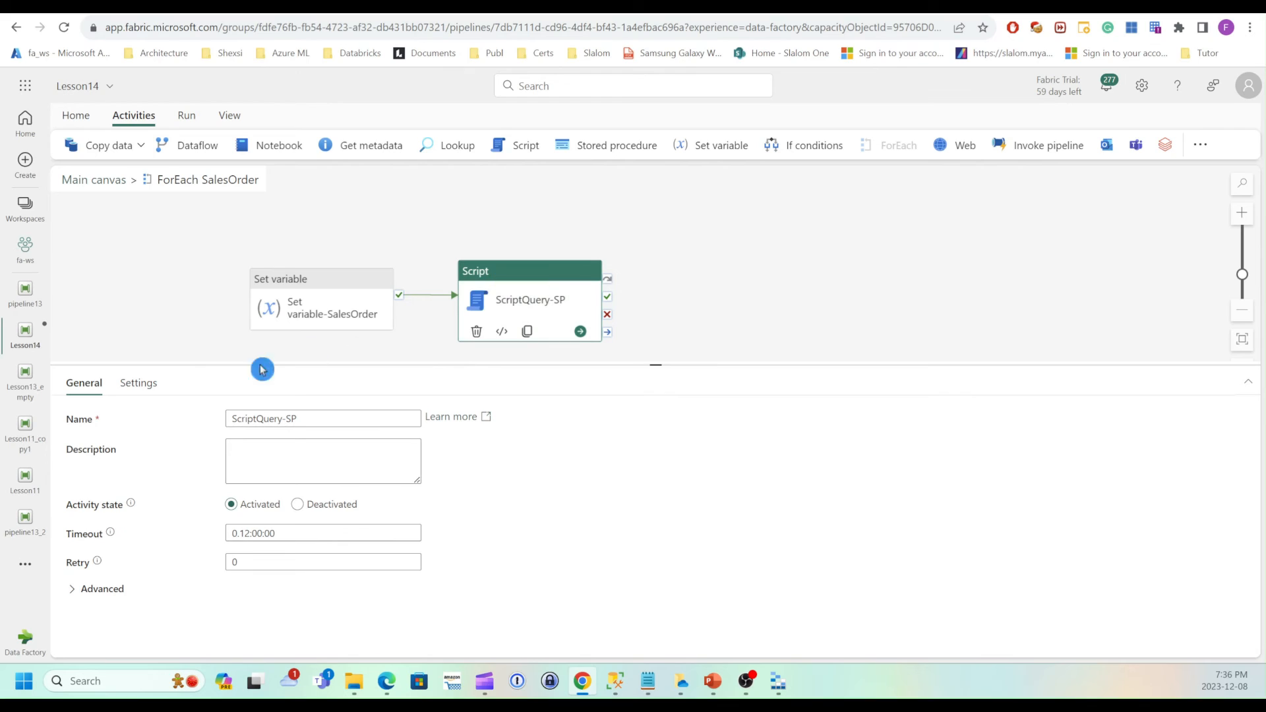
click(140, 385)
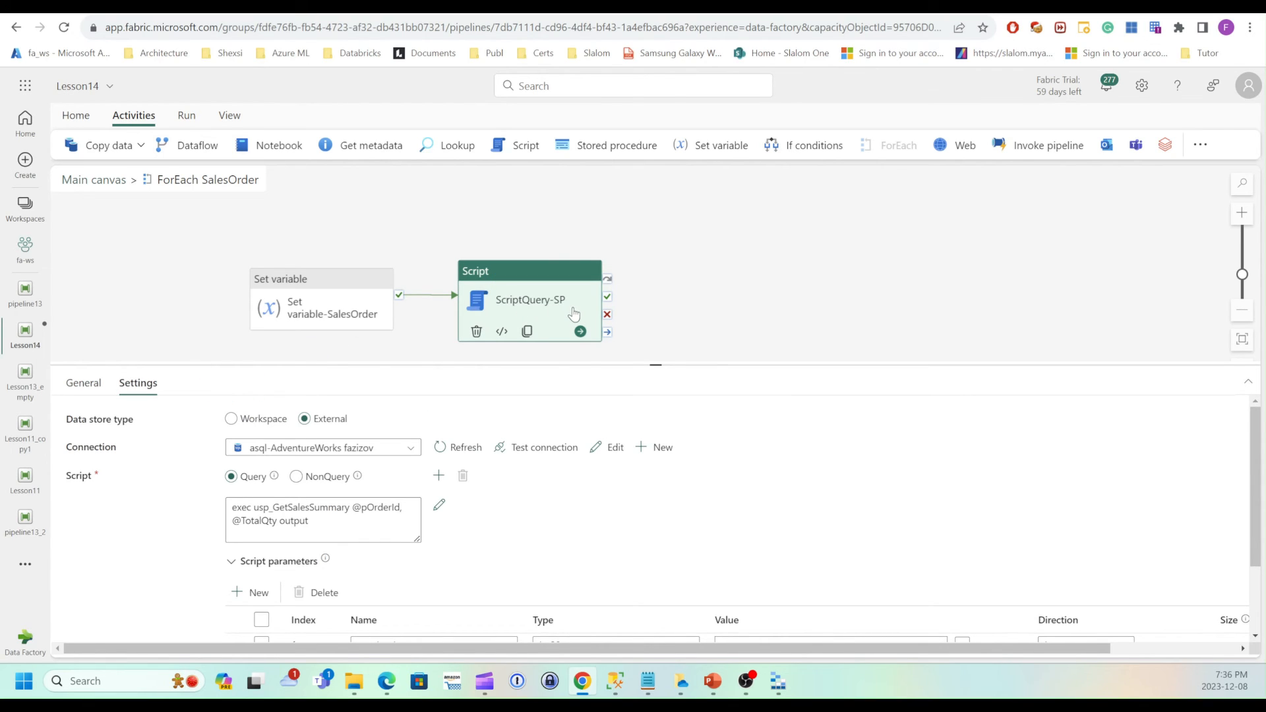
drag(659, 364, 659, 353)
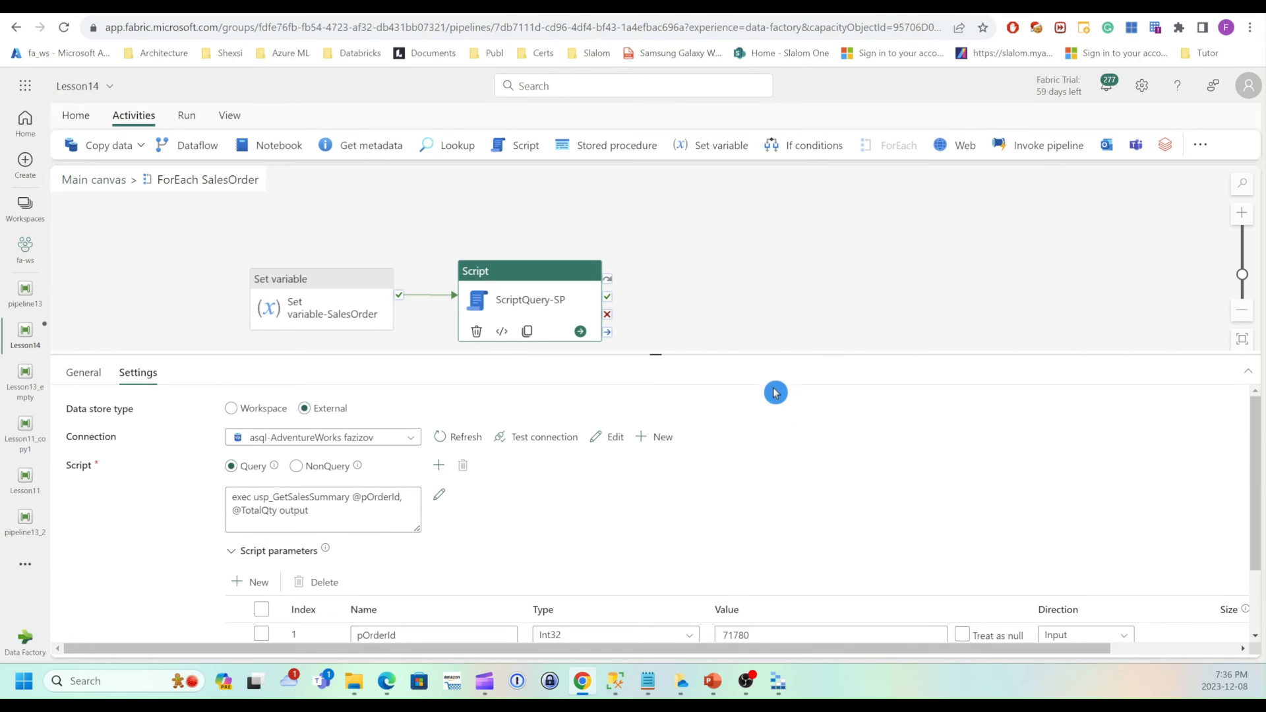
drag(780, 355, 781, 282)
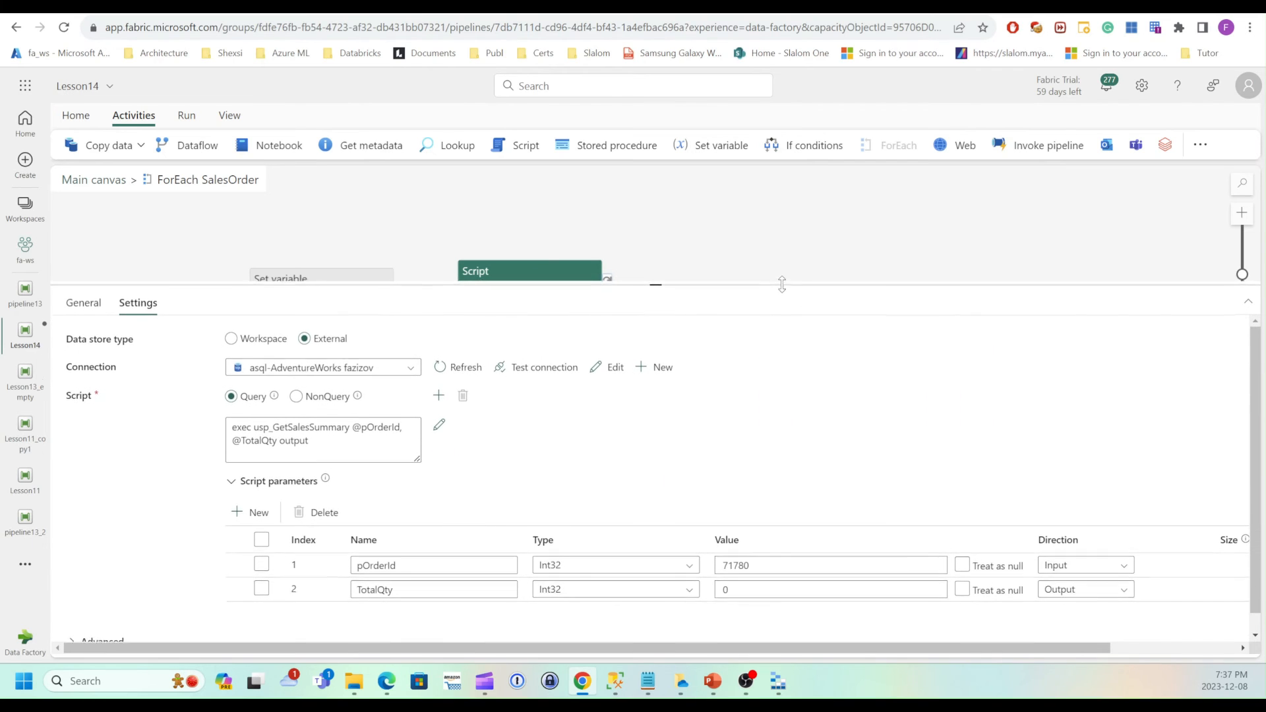
click(789, 302)
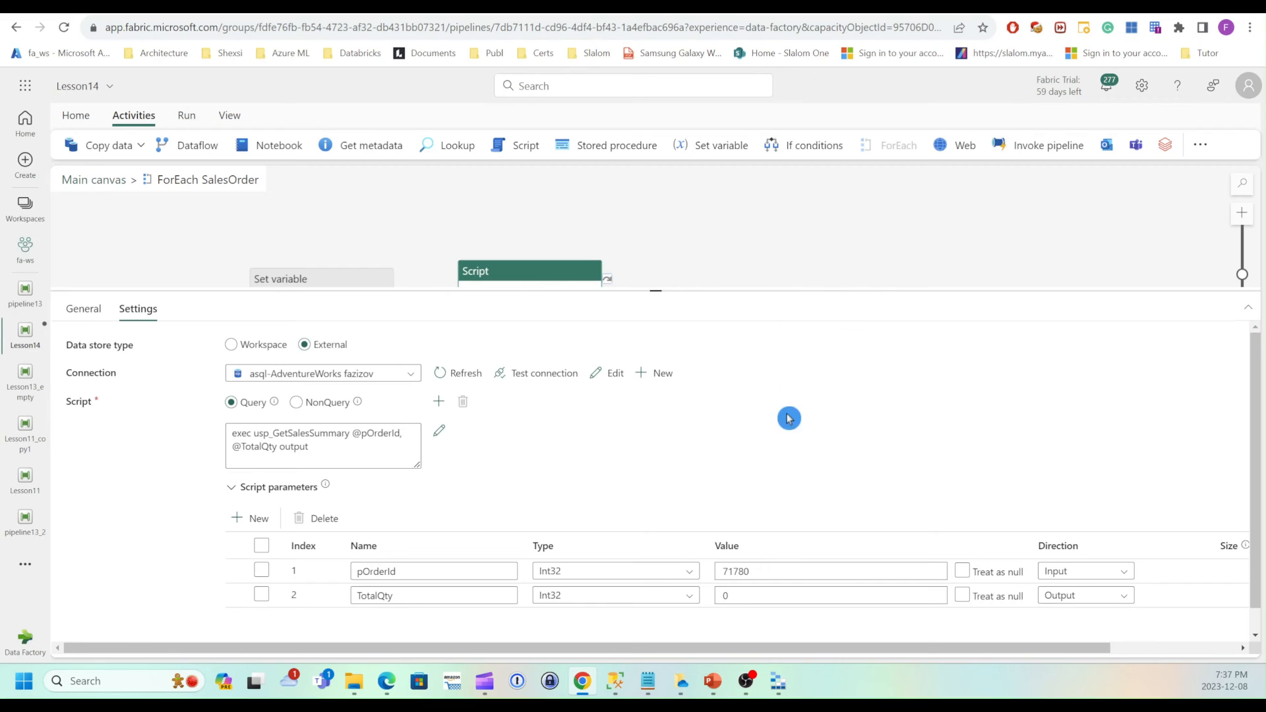
click(723, 571)
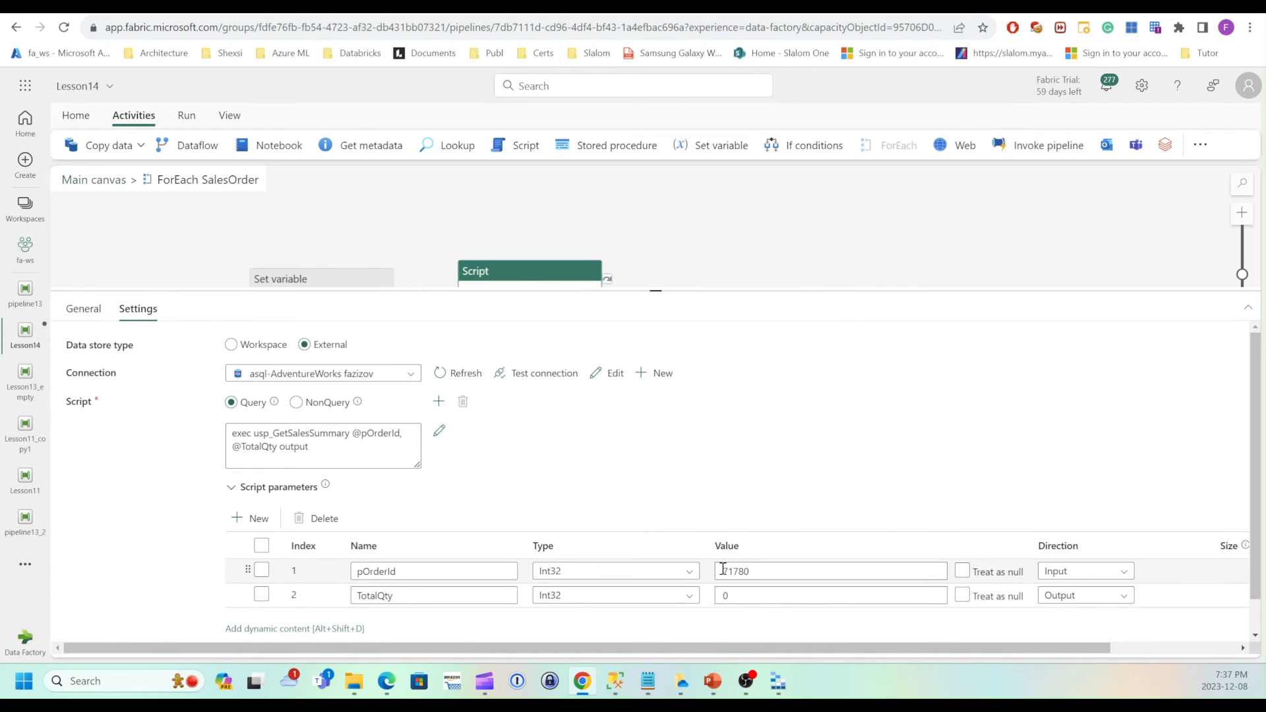
double_click(733, 573)
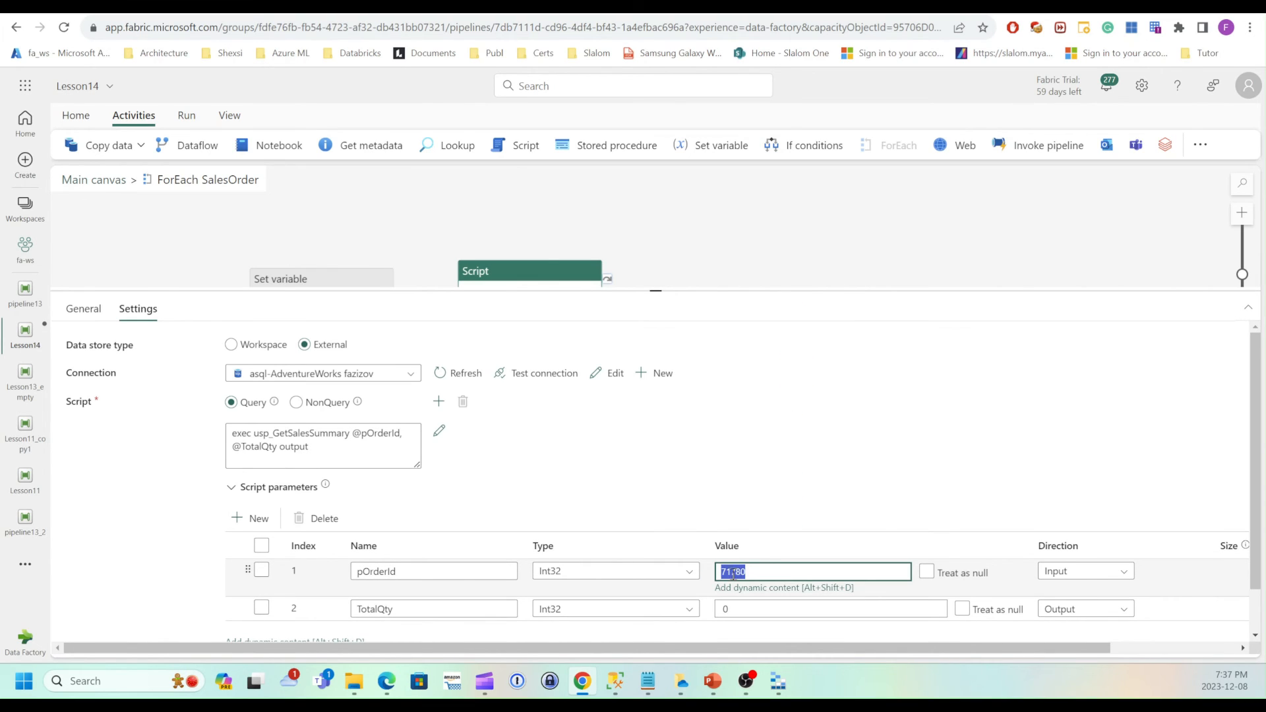
key(BackSpace)
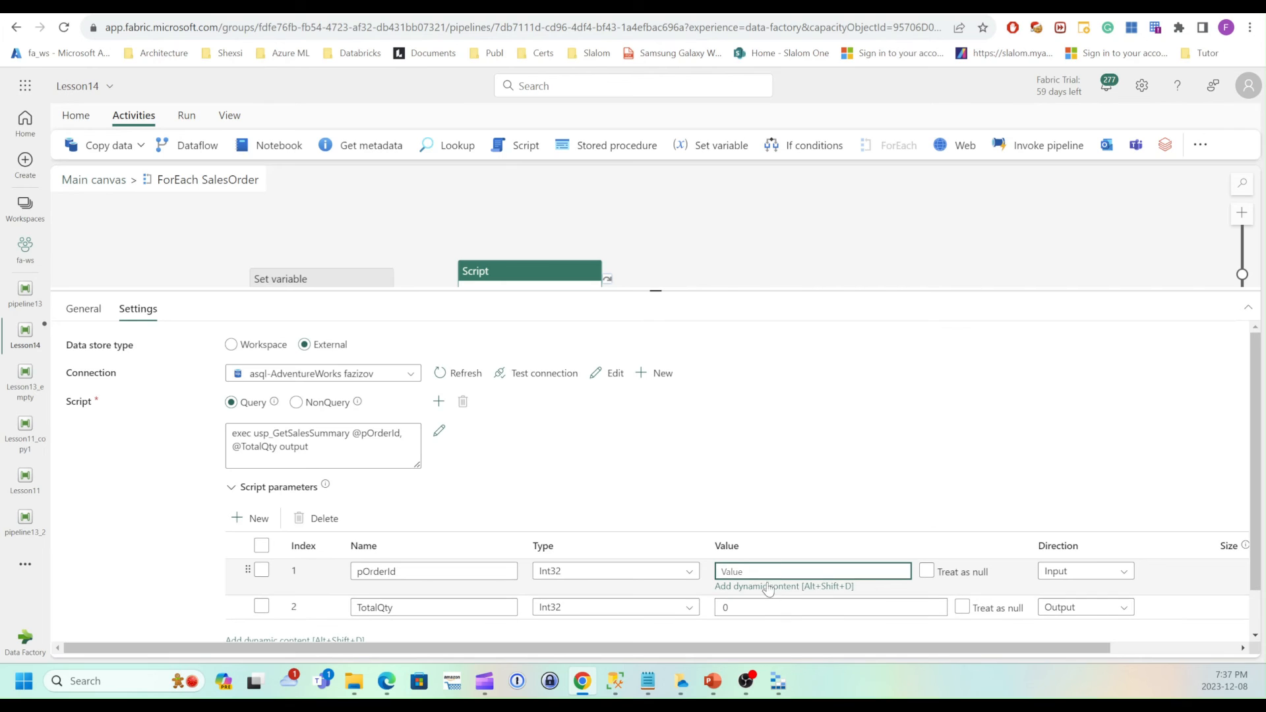
click(767, 589)
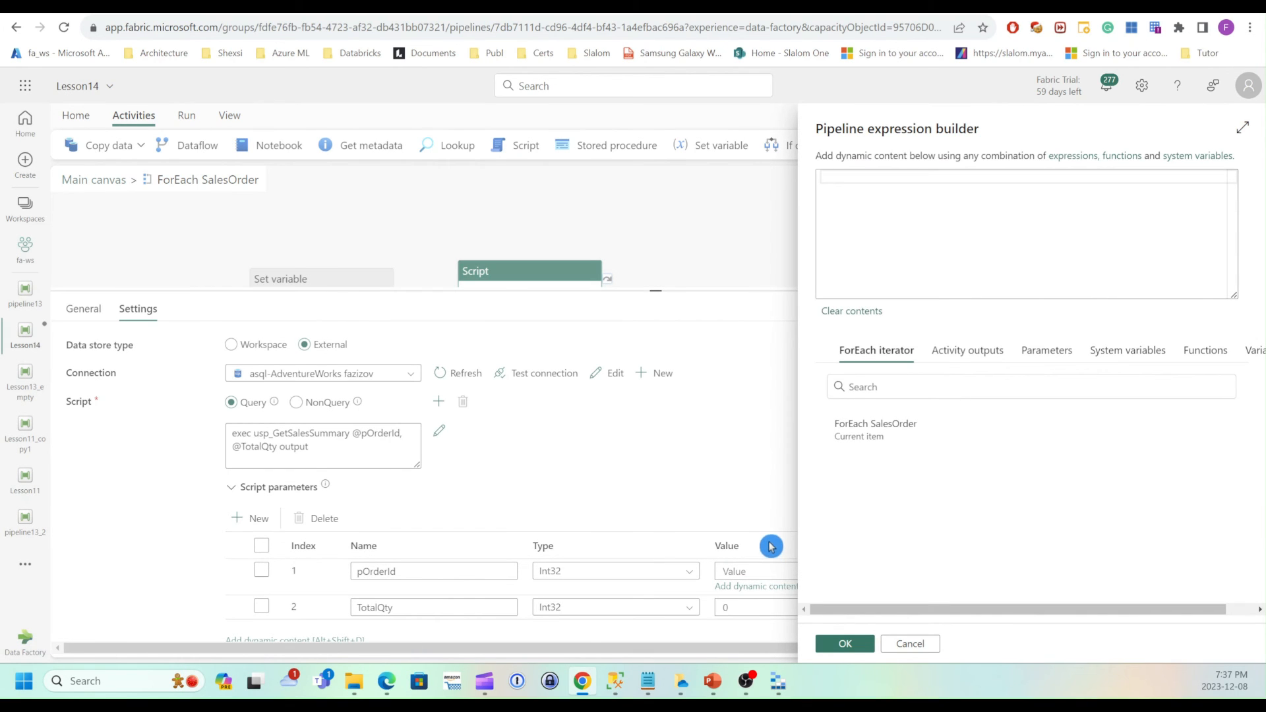
drag(938, 604, 1028, 608)
click(1234, 350)
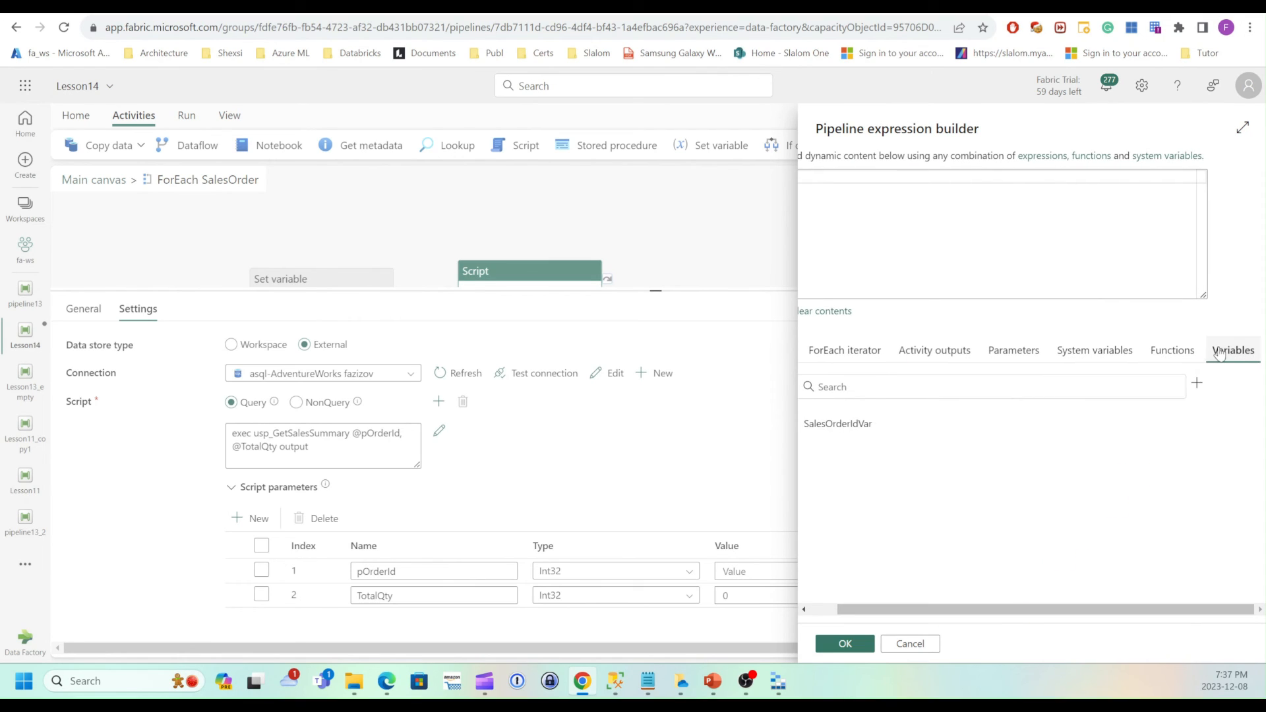
mouse_move(913, 615)
mouse_down()
mouse_move(848, 613)
mouse_move(834, 486)
mouse_move(847, 437)
mouse_up()
click(848, 429)
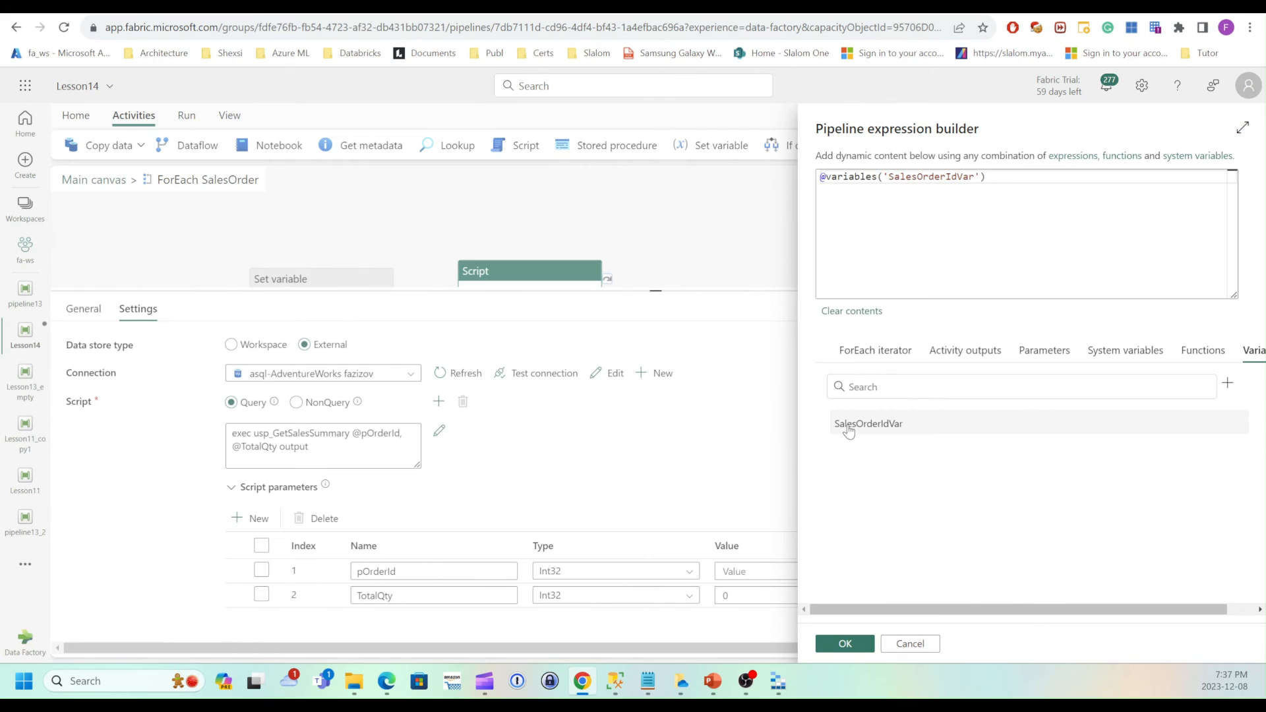
click(846, 645)
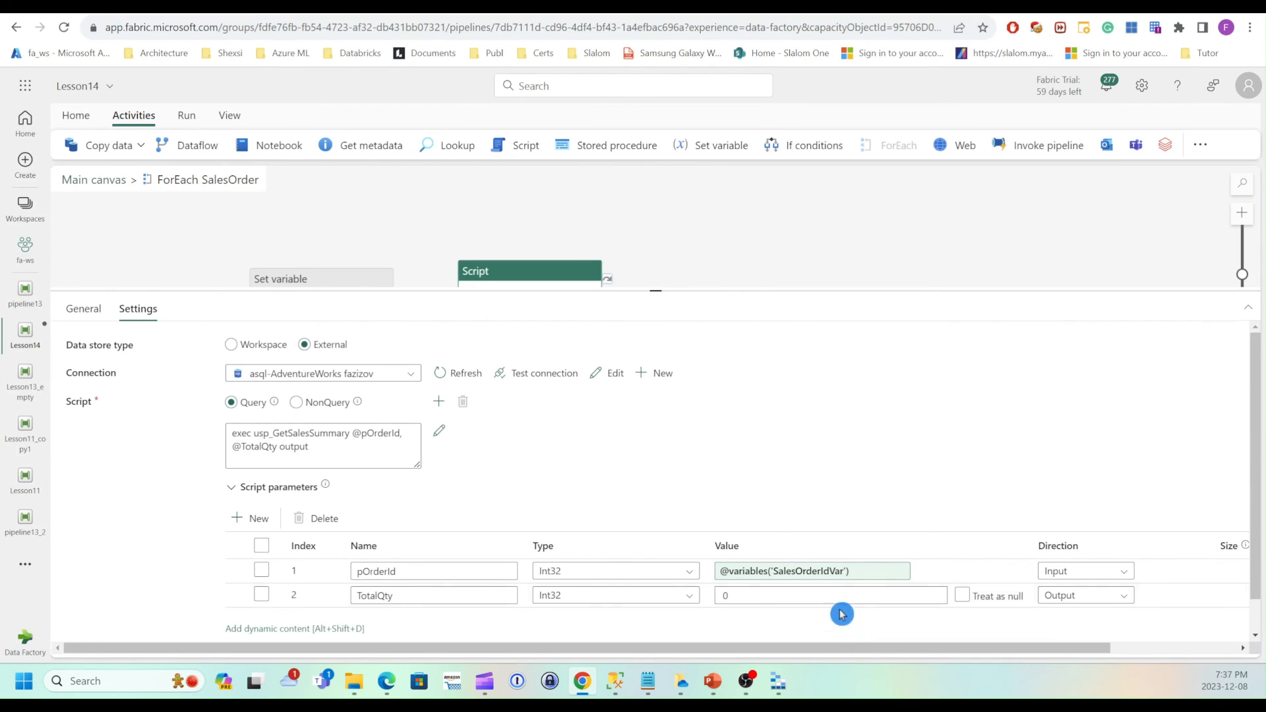
Return to the main canvas and save the pipeline.
drag(656, 287, 671, 395)
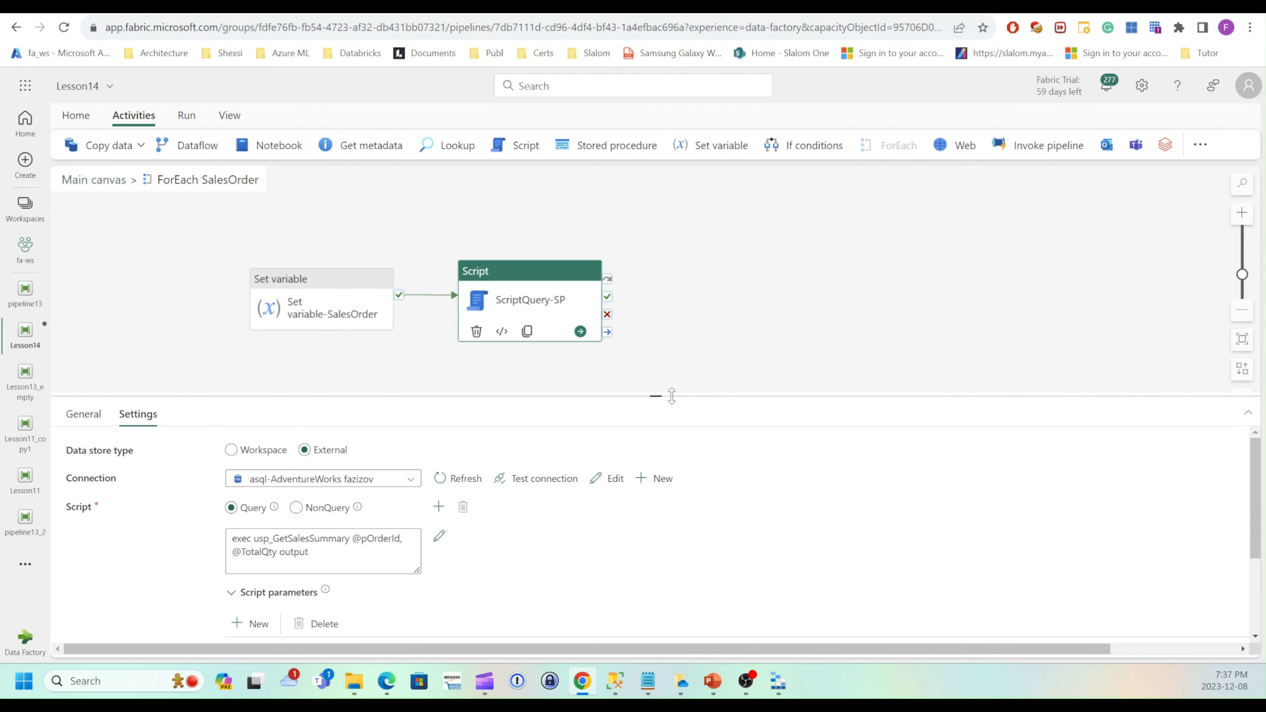
click(113, 183)
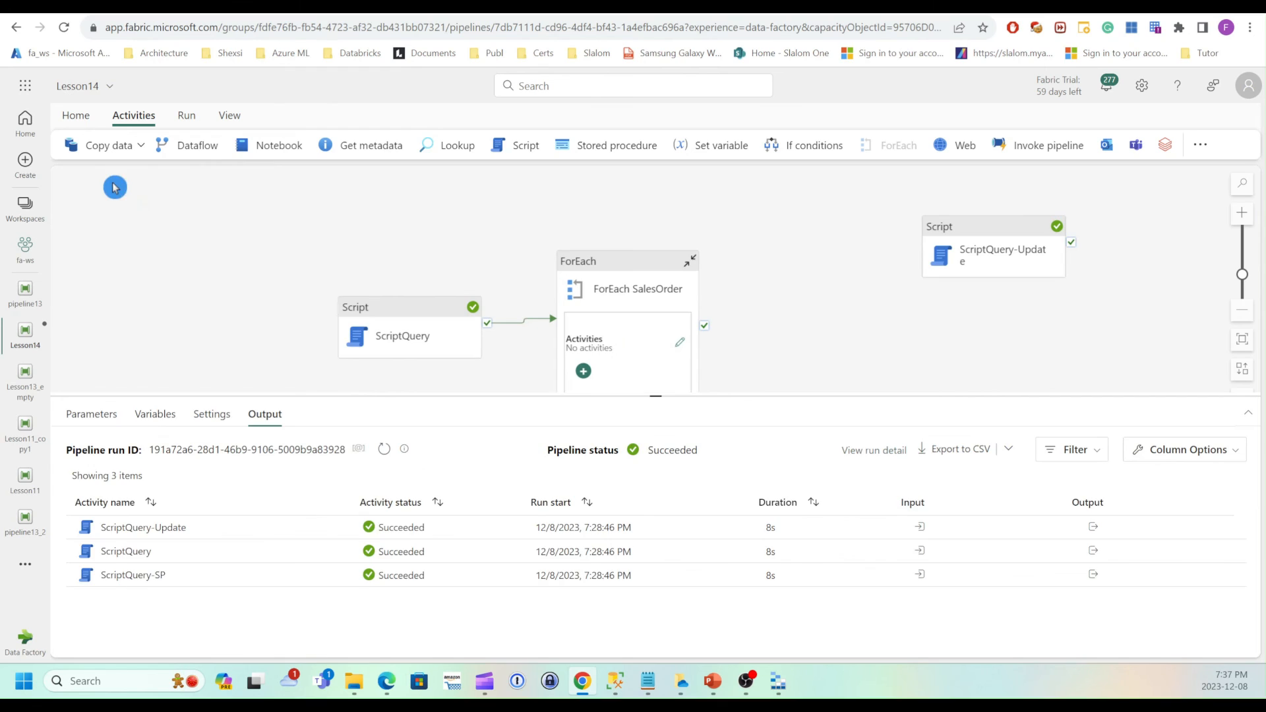
click(672, 345)
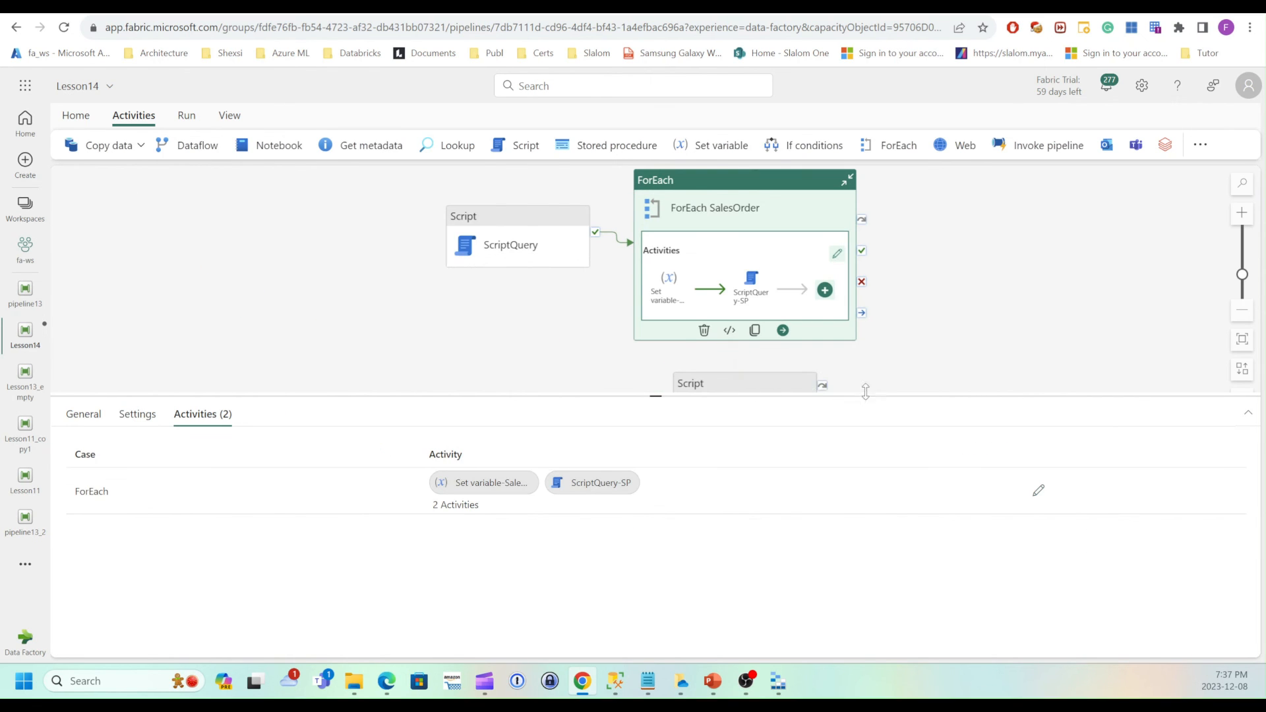
drag(865, 391, 878, 449)
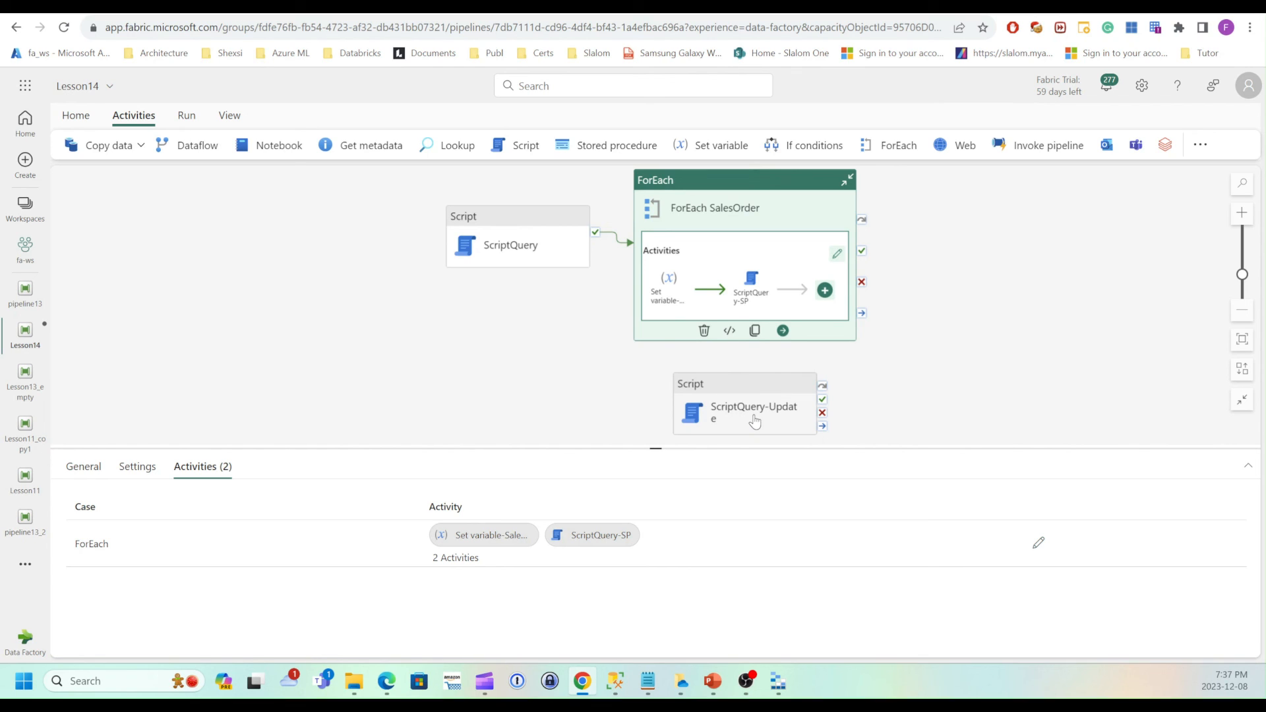
click(888, 403)
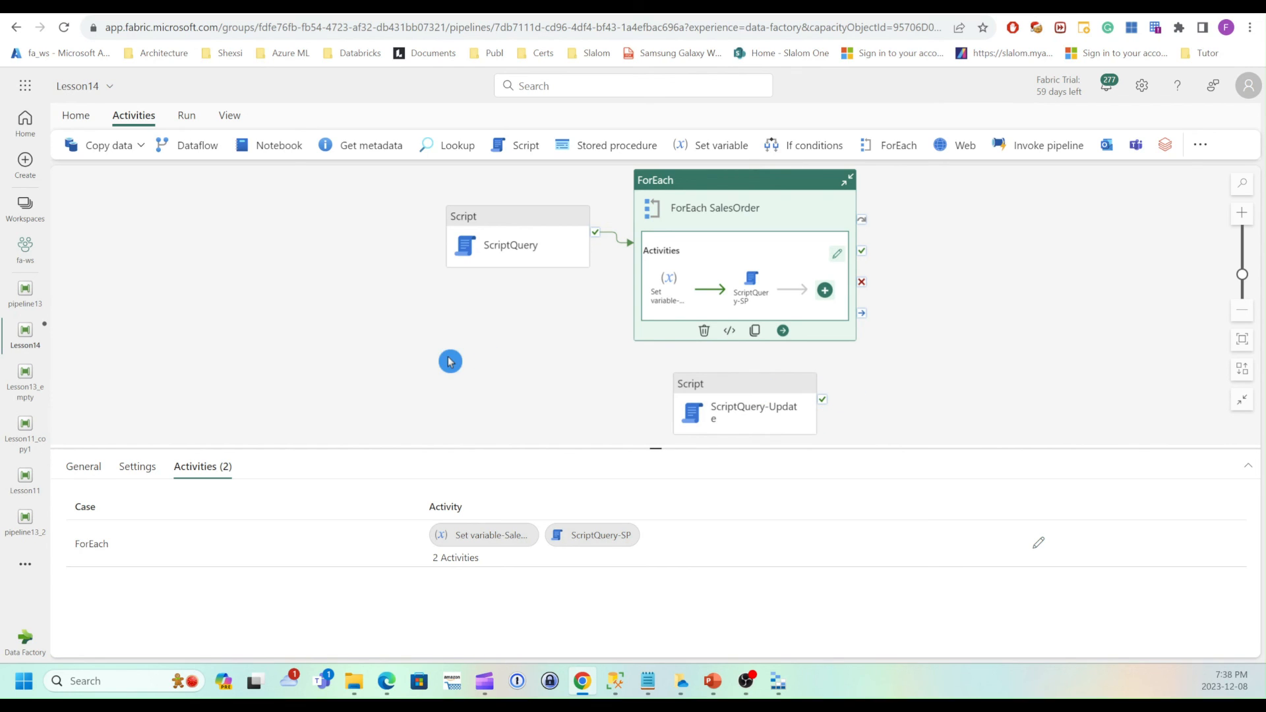
click(73, 117)
click(70, 145)
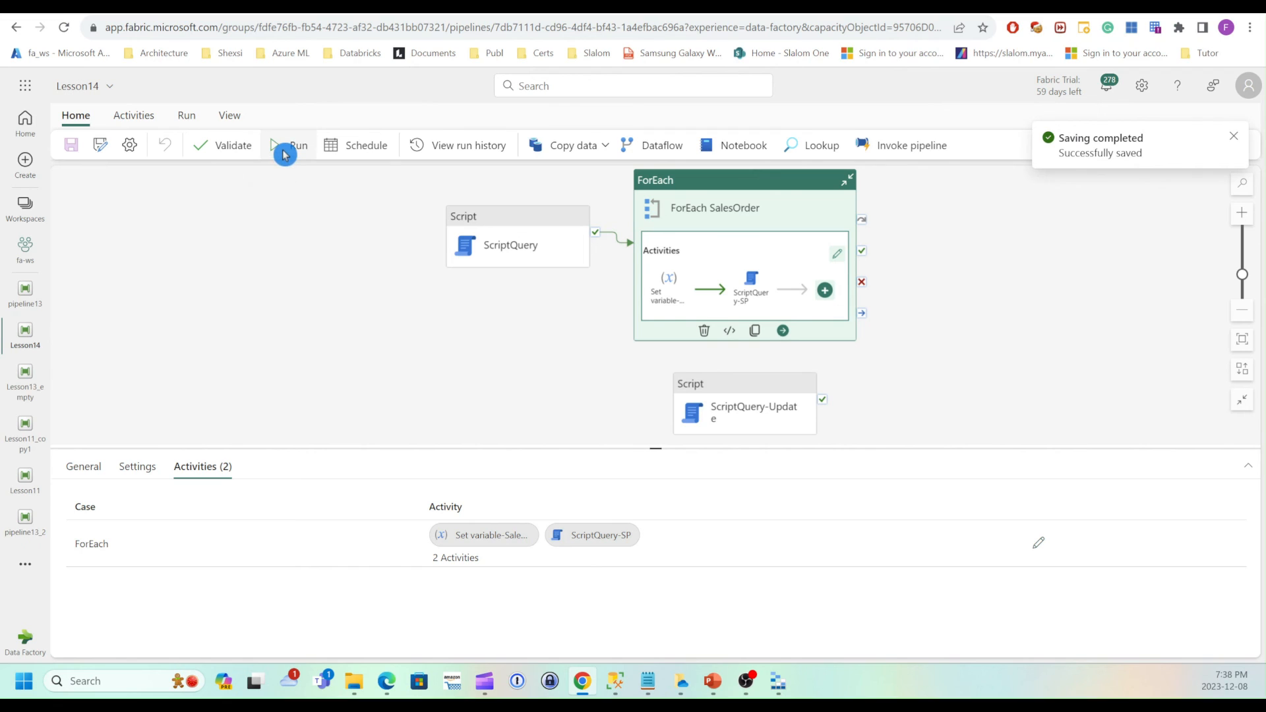
Run the pipeline and examine the per-activity run results in the output pane.
click(285, 149)
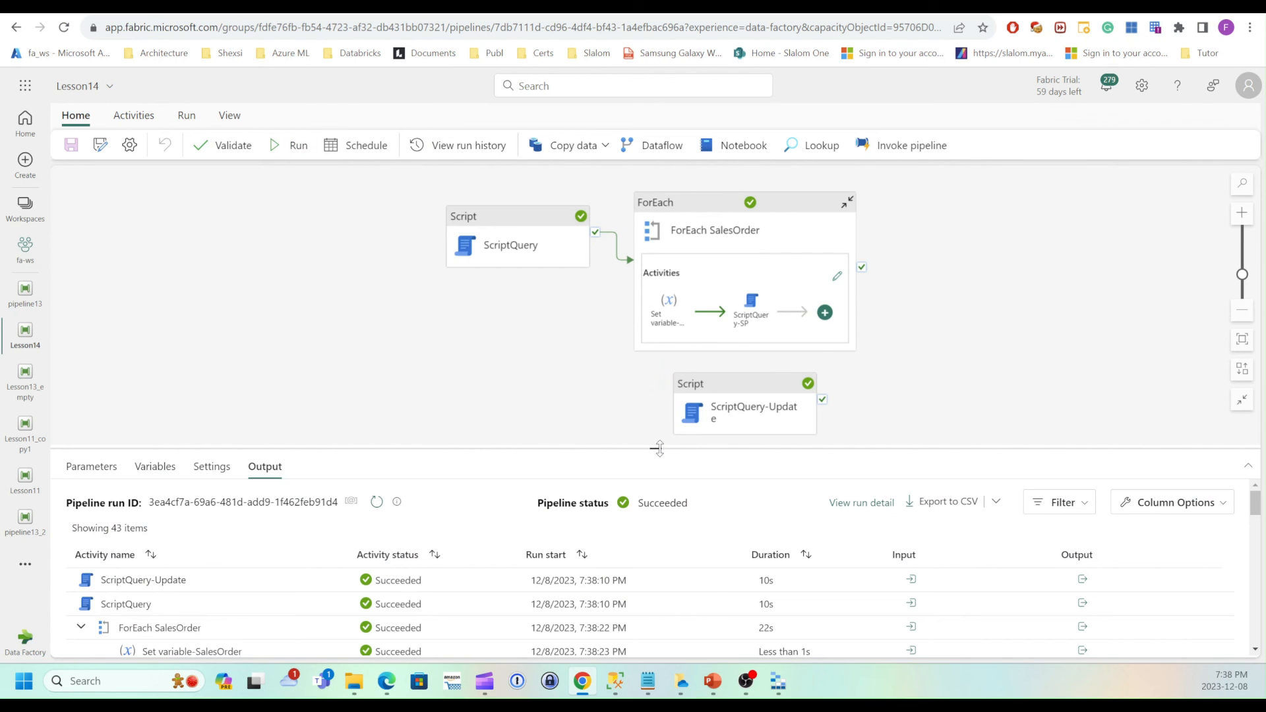
drag(665, 444, 683, 257)
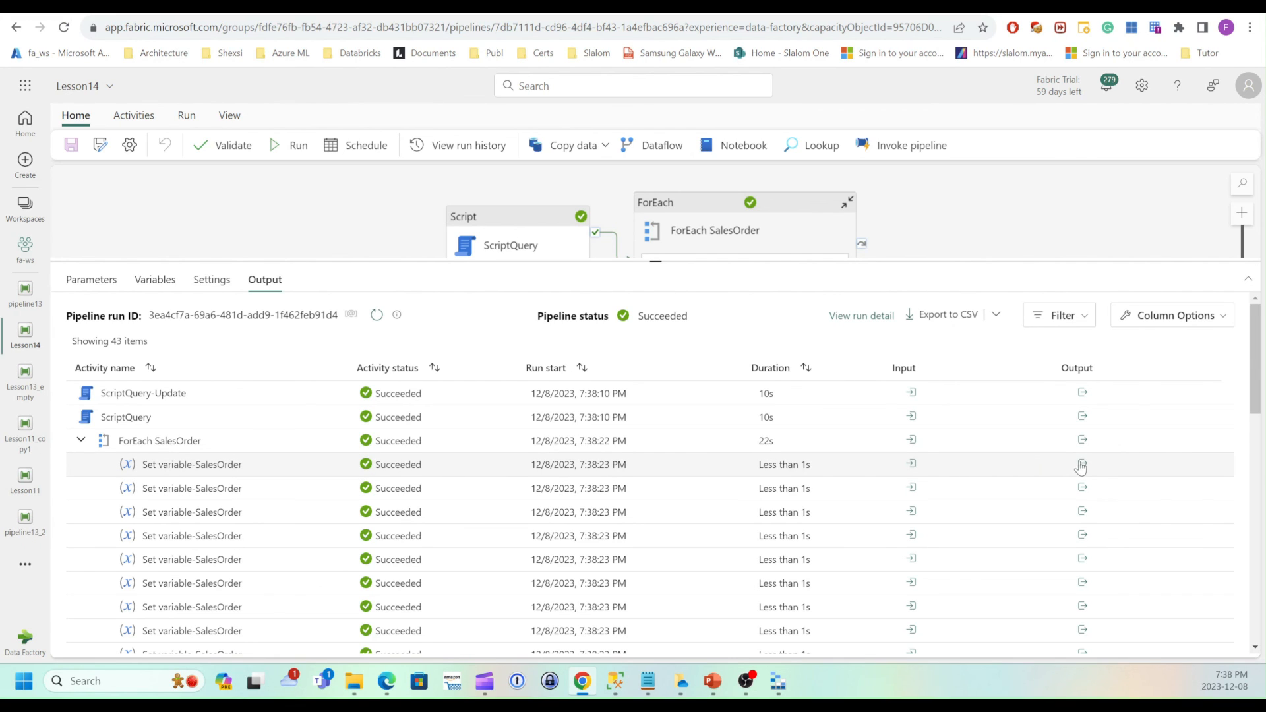
Inspect the inputs of the first two Set variable-SalesOrder iterations in the pipeline run output.
click(912, 467)
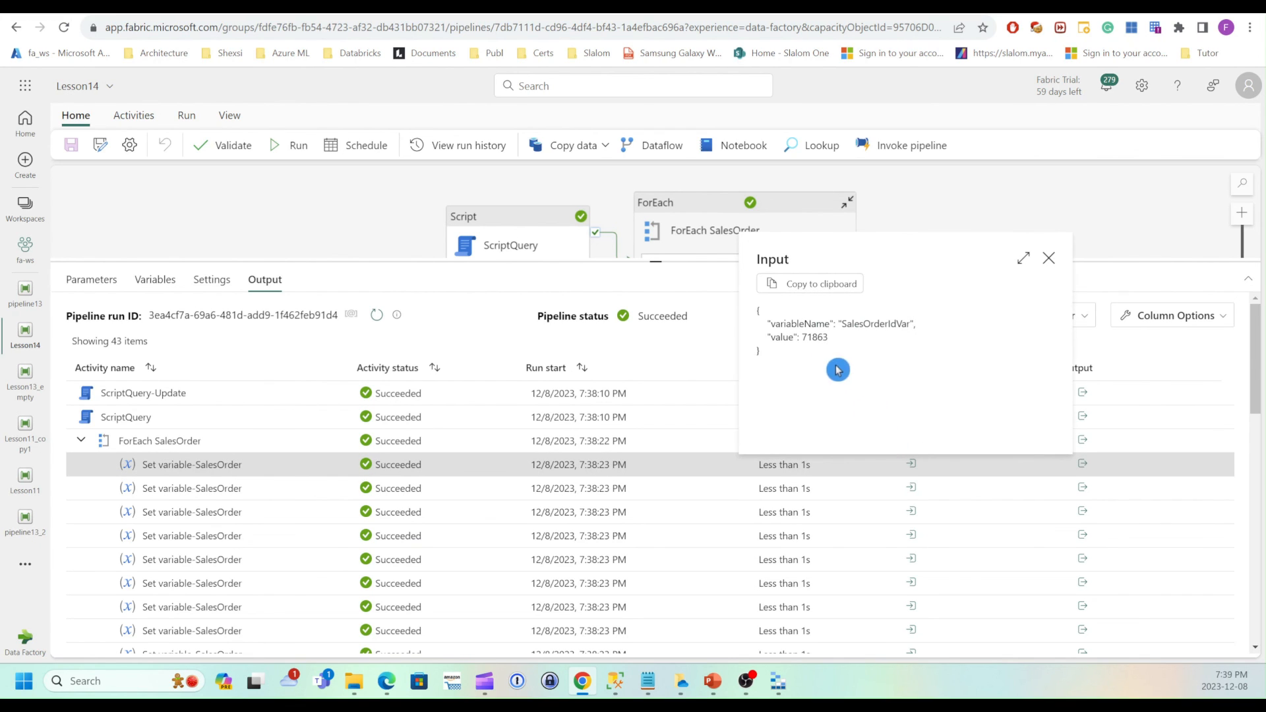
click(1048, 260)
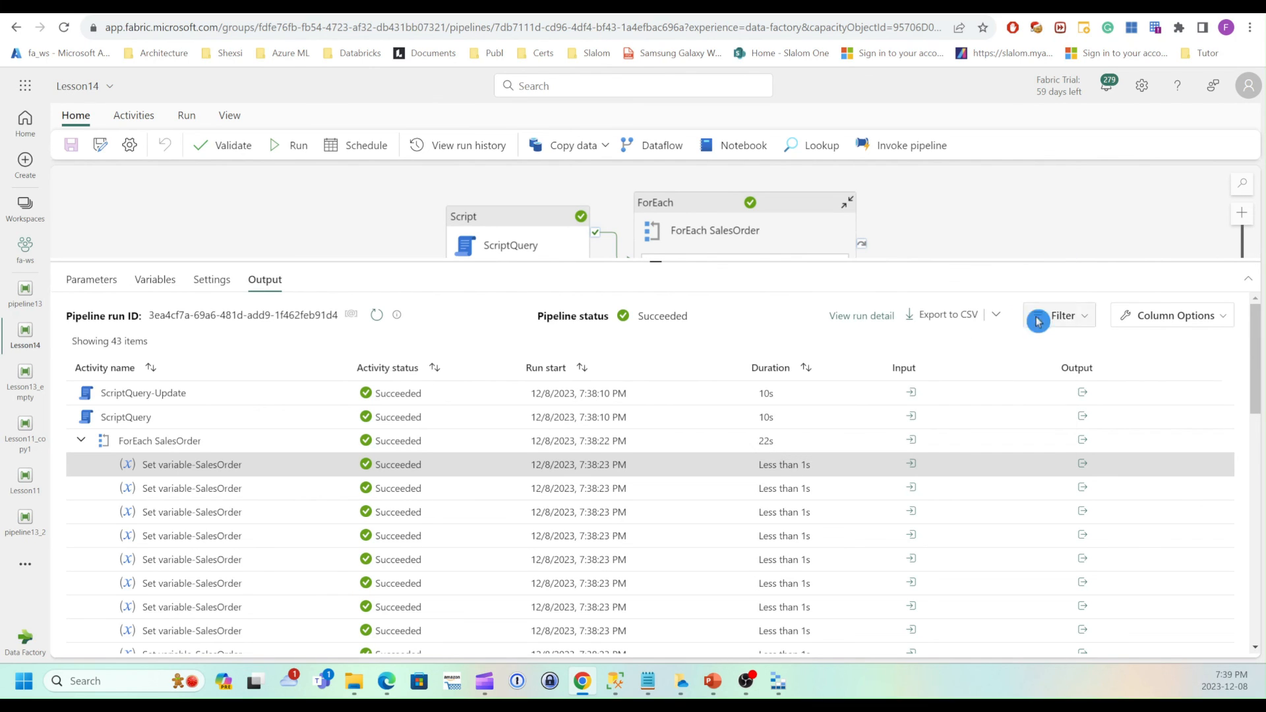
click(912, 491)
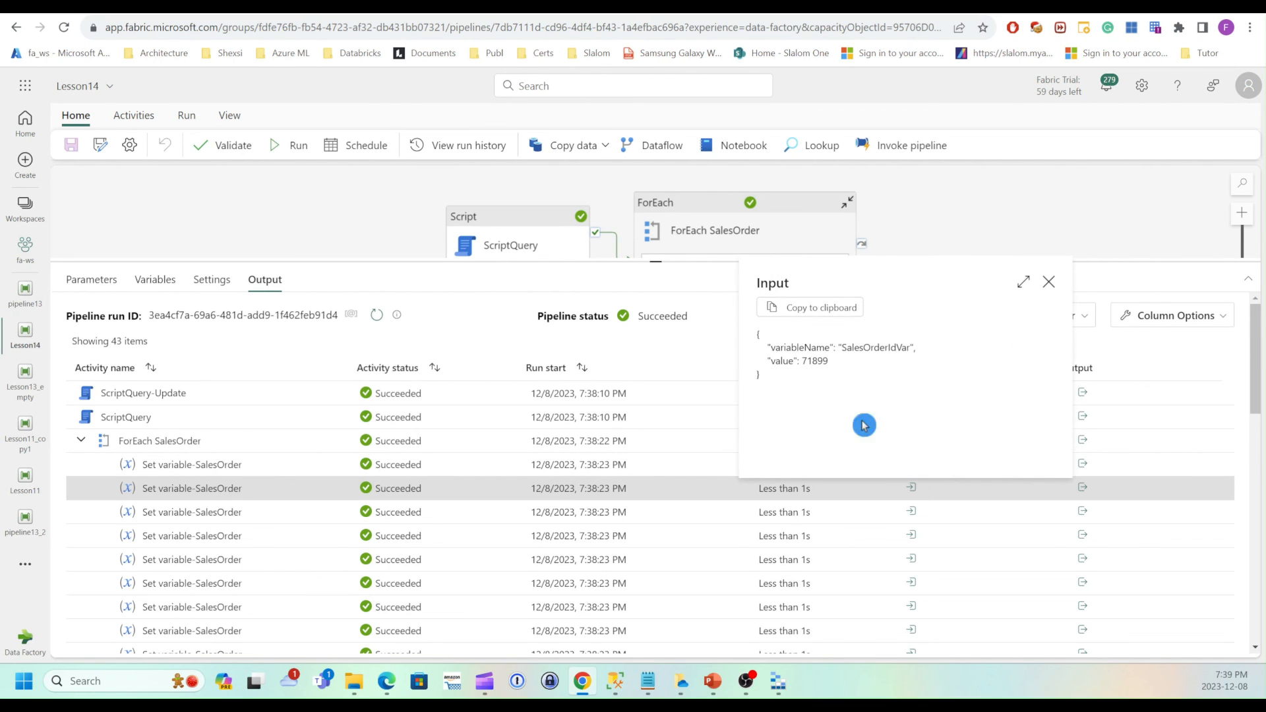
click(1048, 281)
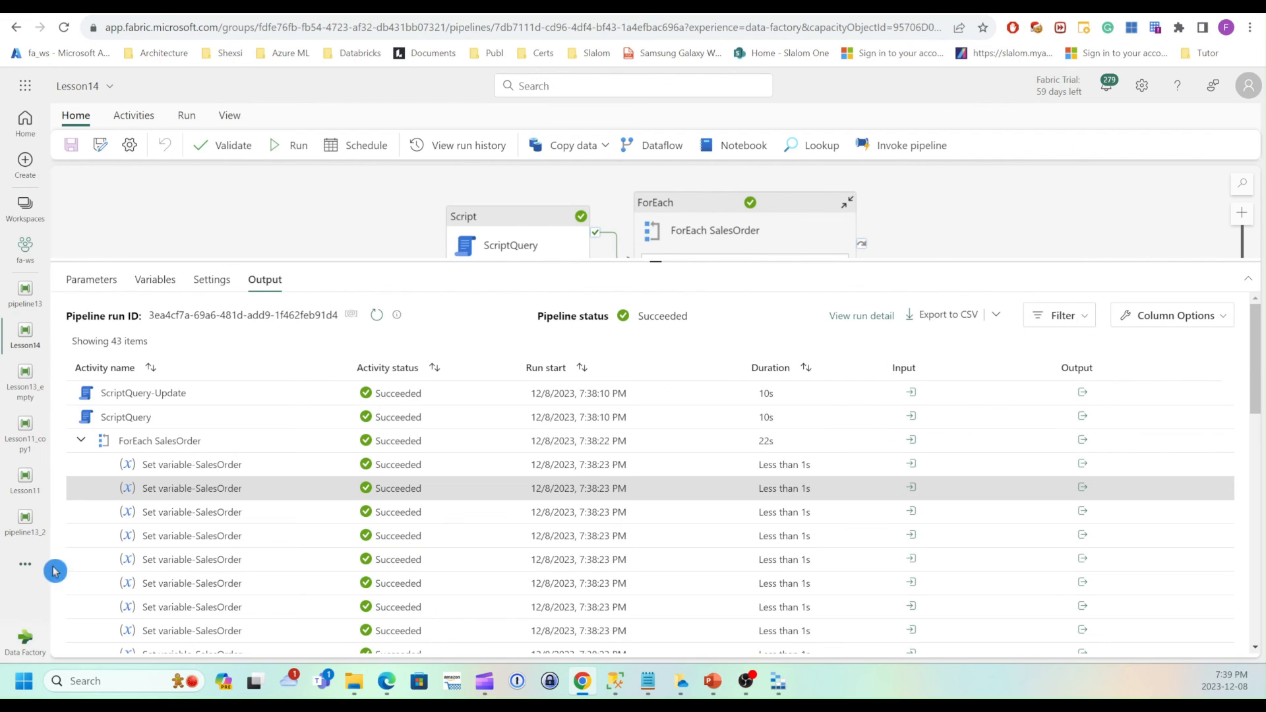
Scroll to the ScriptQuery-SP runs and inspect one run's input parameters and script text.
scroll(317, 535, down, 2)
scroll(317, 535, down, 3)
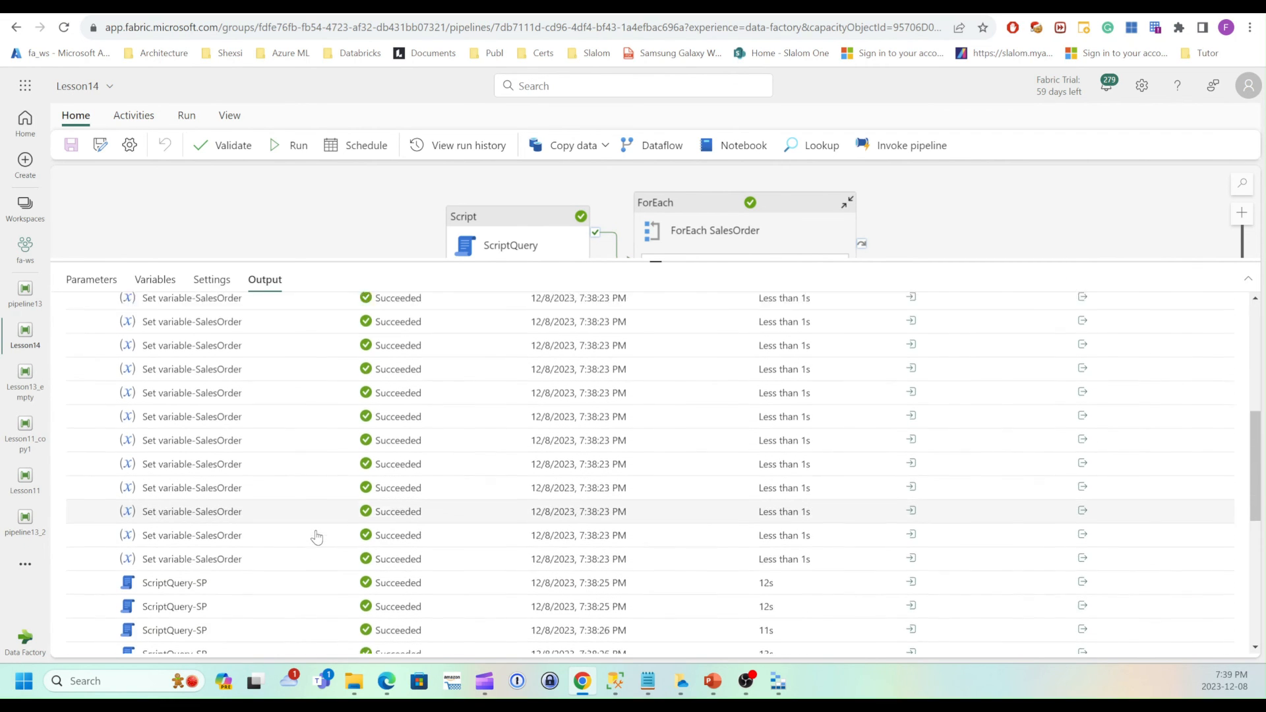
scroll(317, 537, down, 1)
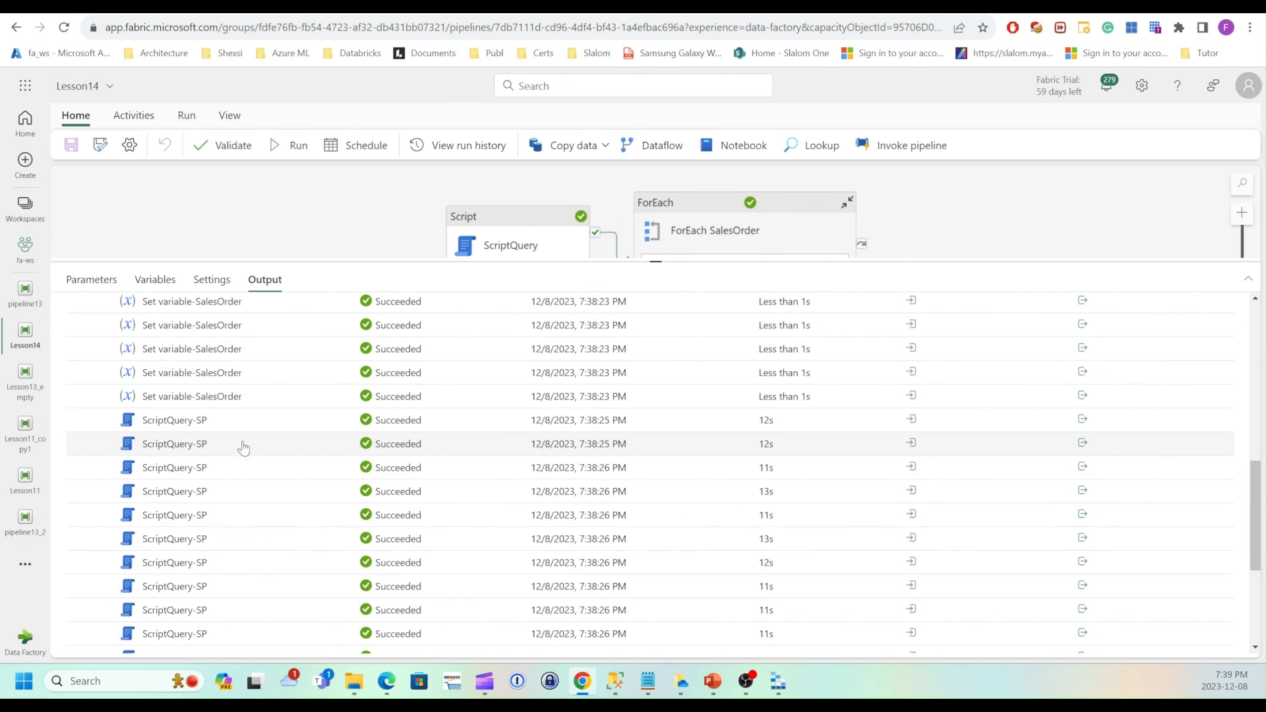
click(912, 421)
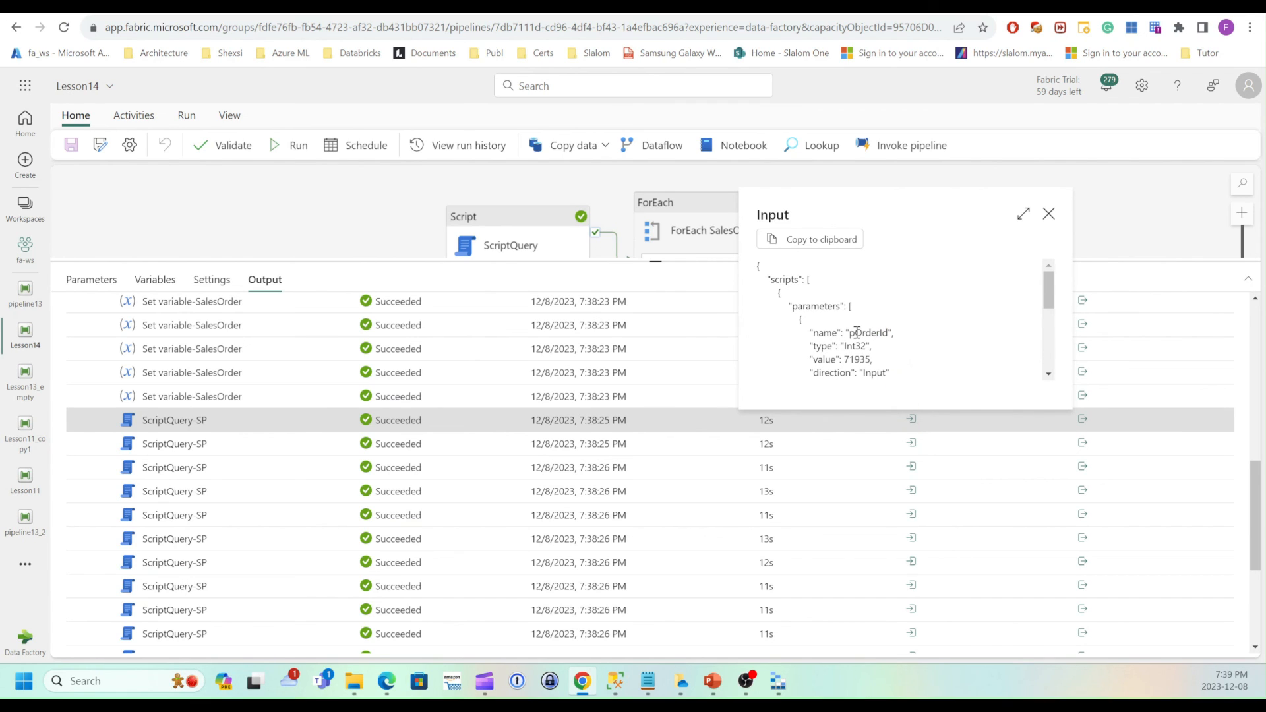
click(911, 340)
scroll(869, 366, down, 1)
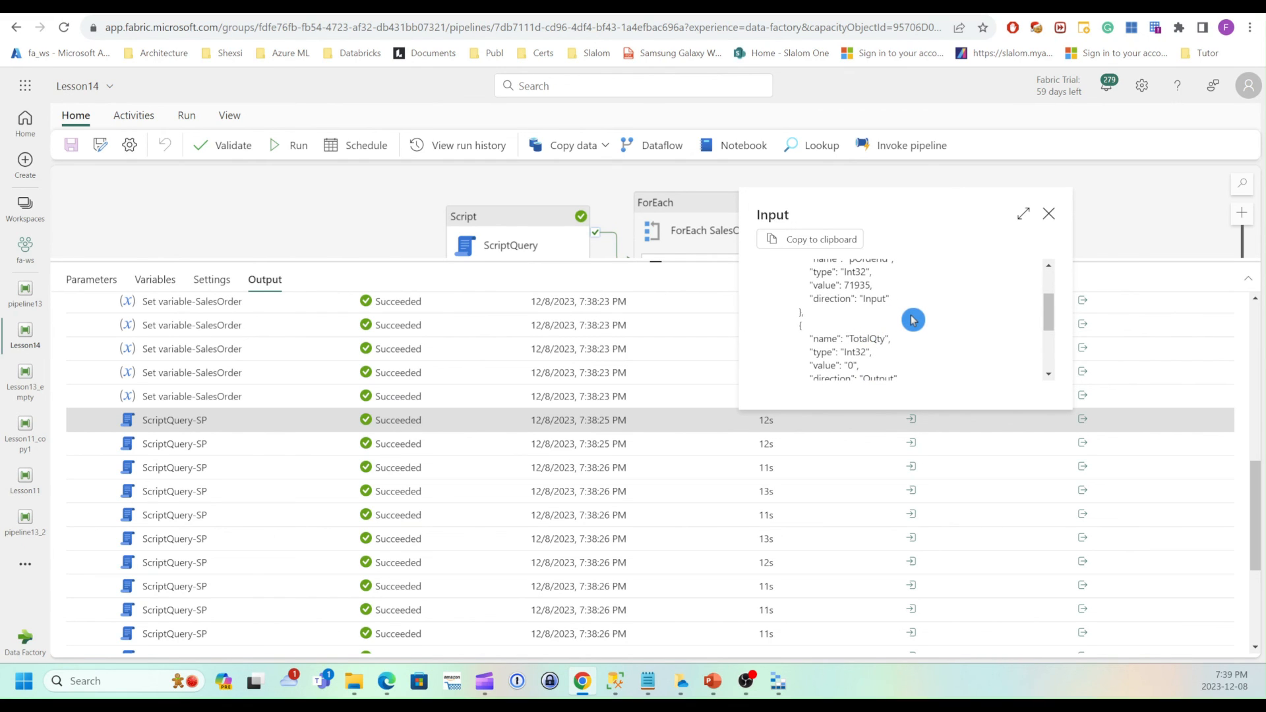
scroll(911, 320, down, 1)
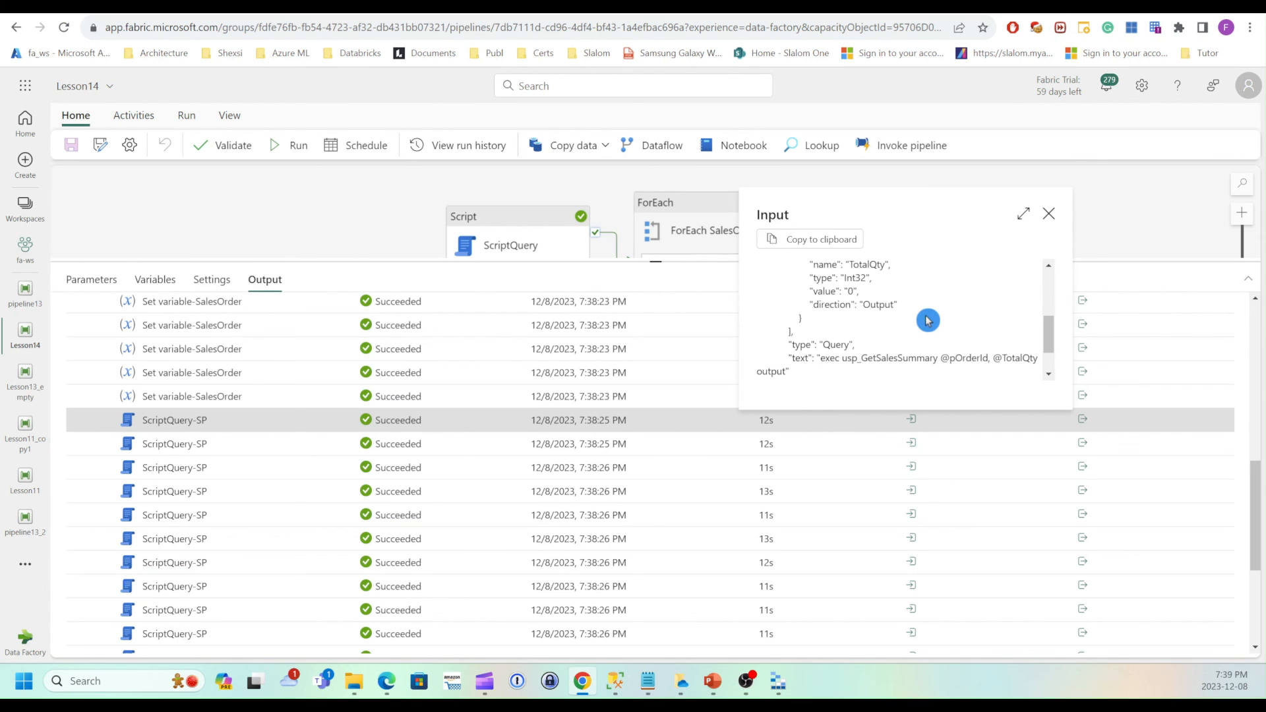
scroll(928, 320, down, 1)
click(1048, 213)
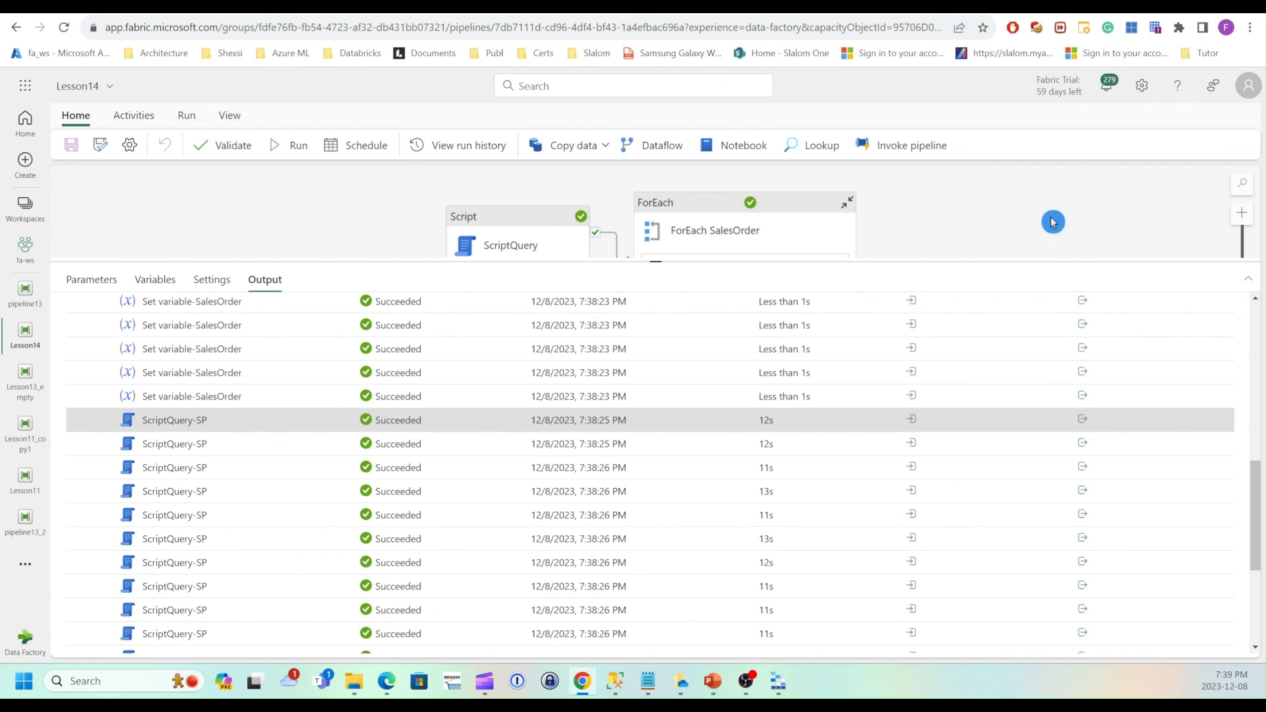
Inspect the output parameters of two ScriptQuery-SP runs, then shrink the output pane to reveal the canvas.
click(1083, 420)
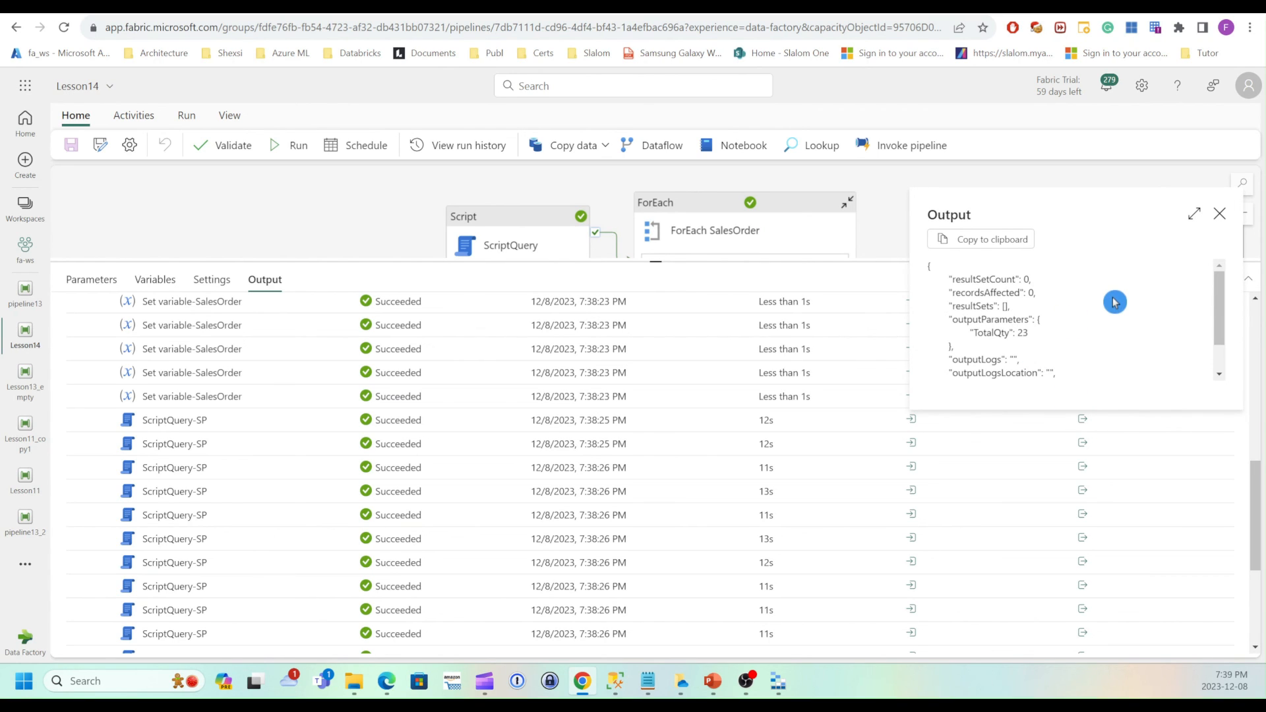
click(1220, 217)
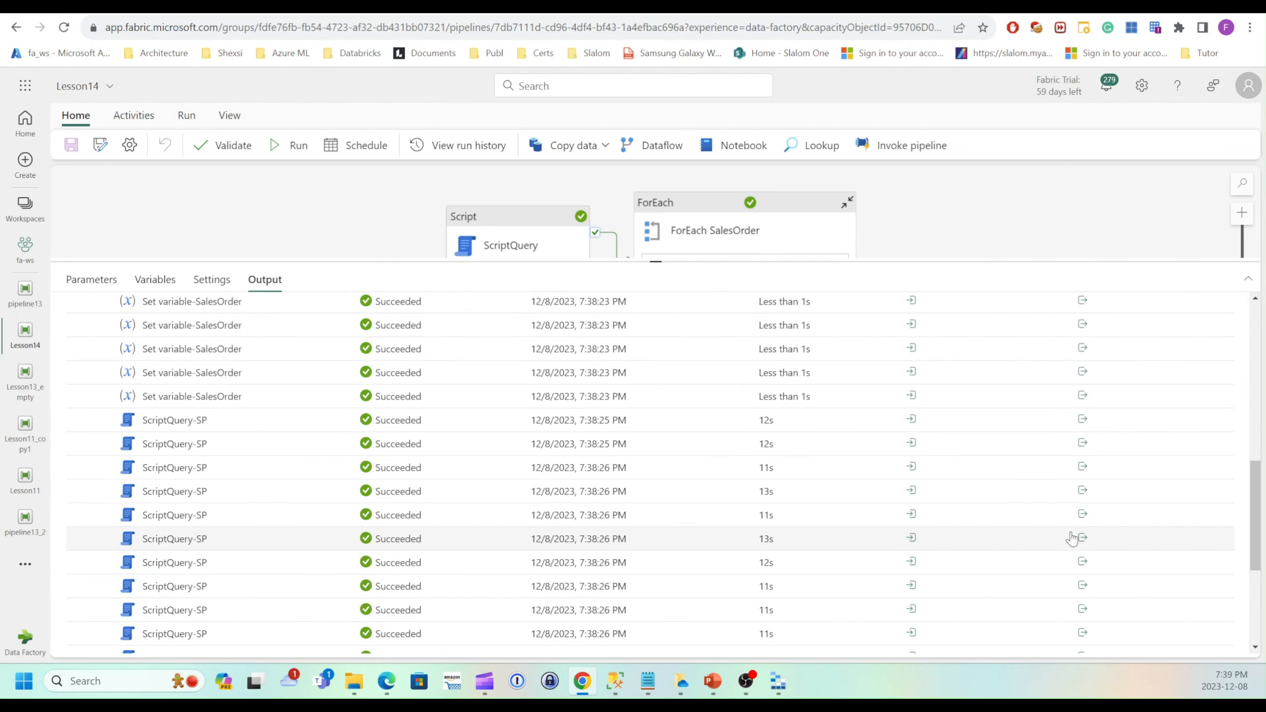
click(1082, 513)
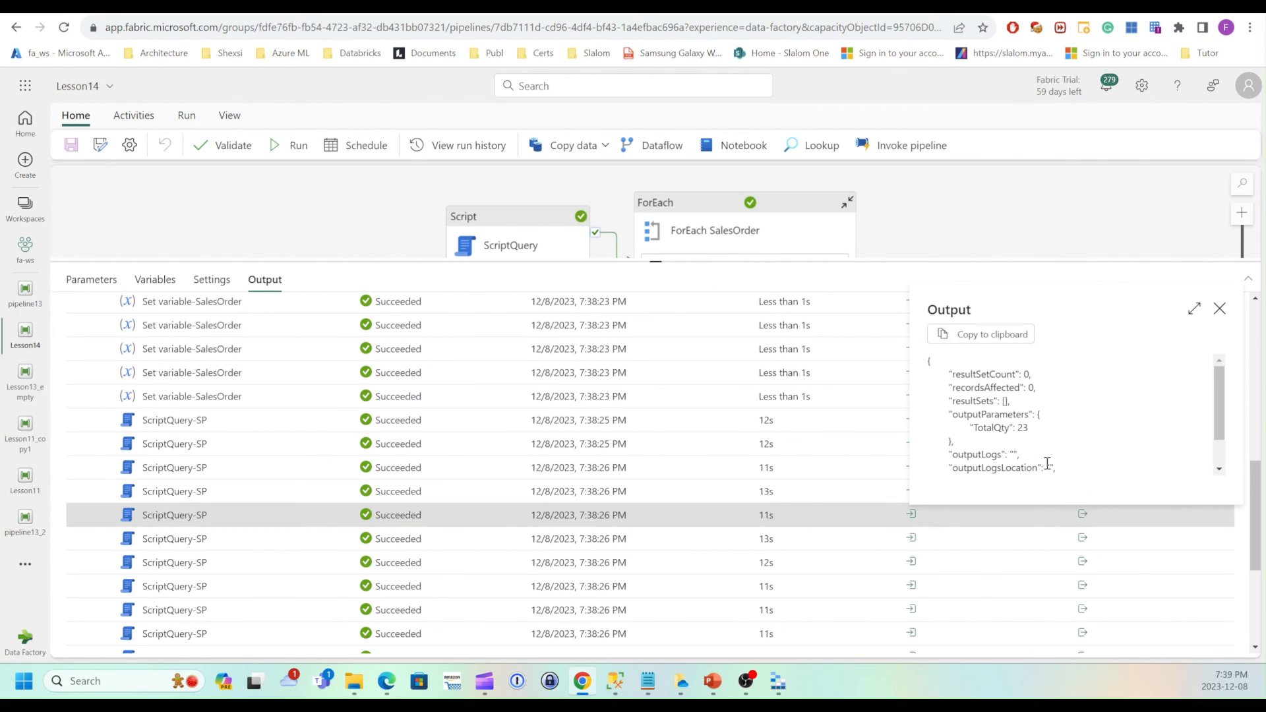
click(1219, 309)
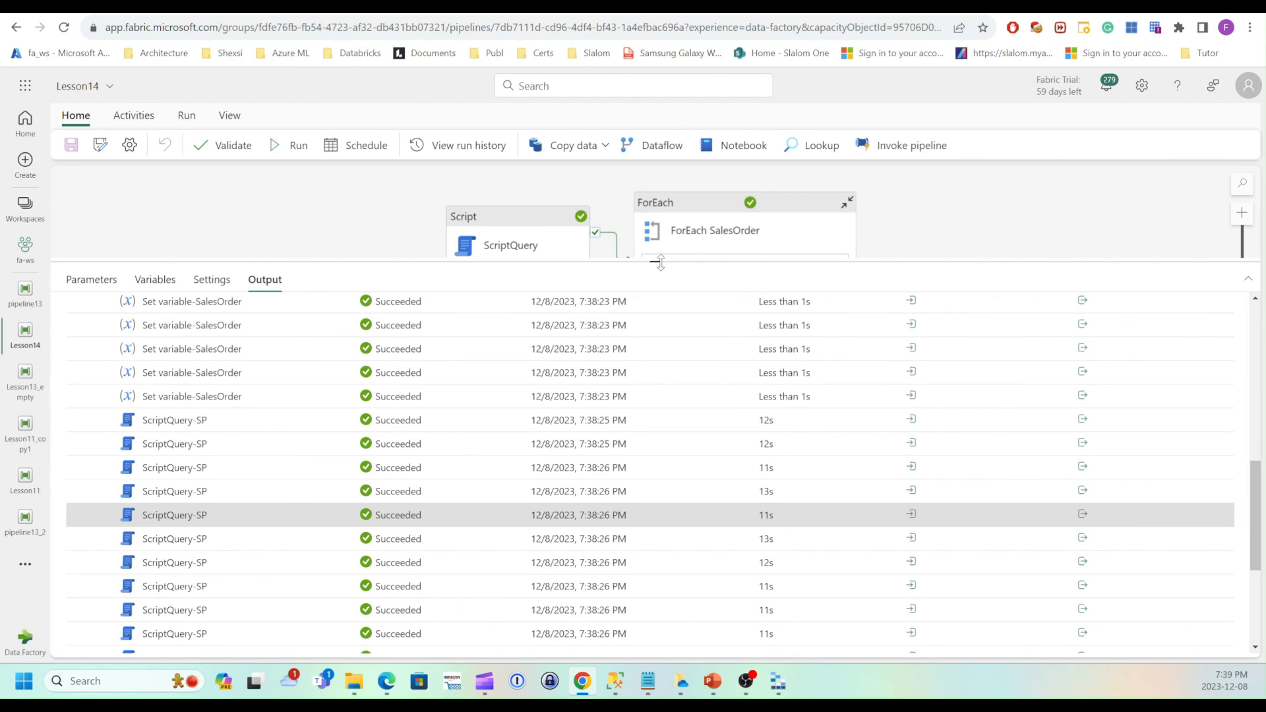
drag(660, 262, 677, 354)
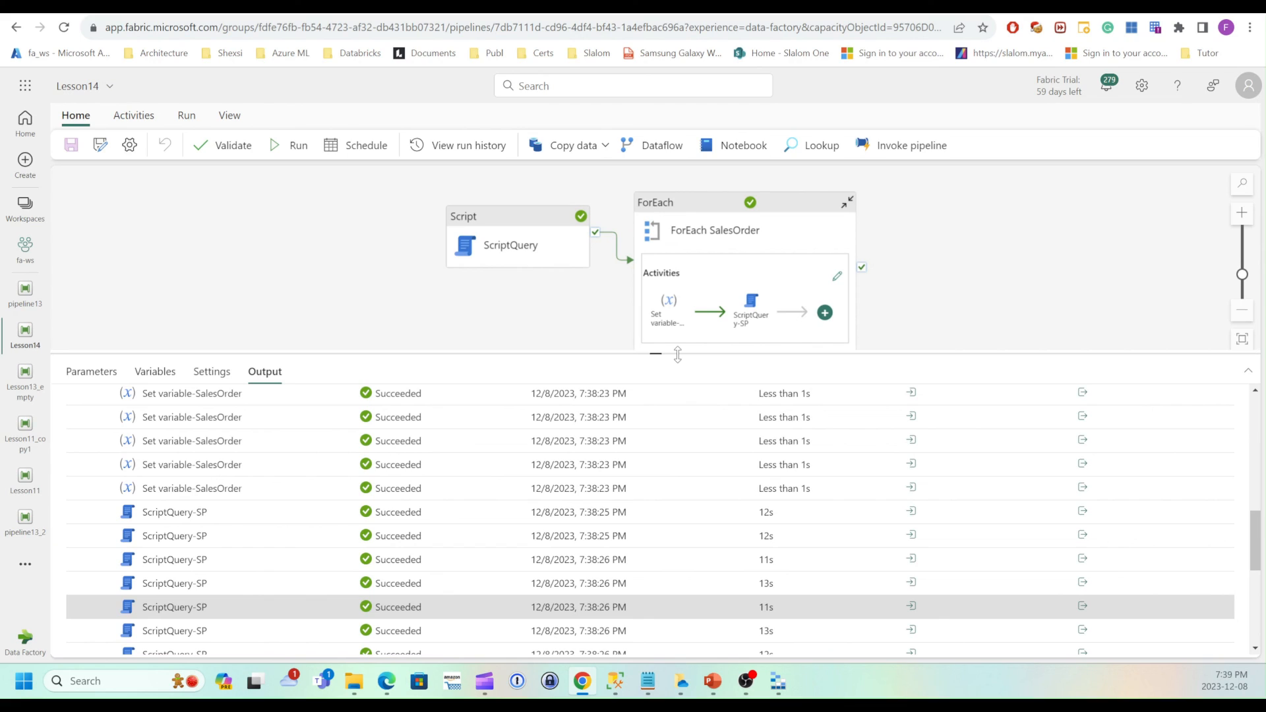